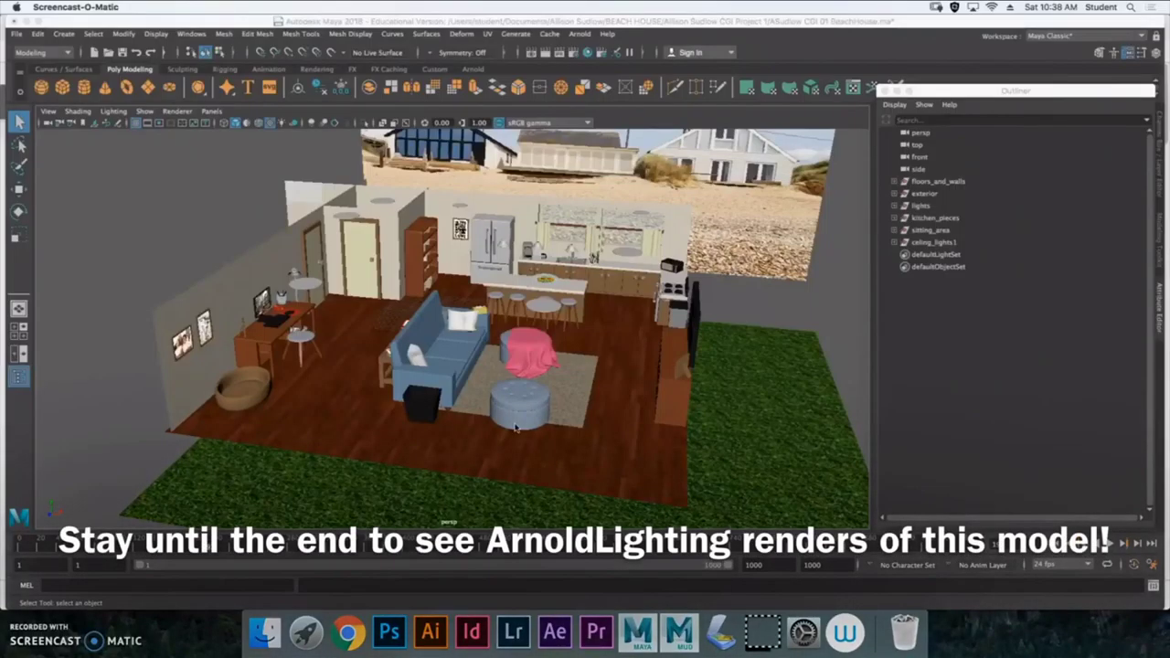
Step: Examine the living room from several angles, covering the sofa, pillows, ottomans, rug and desk corner
click(516, 423)
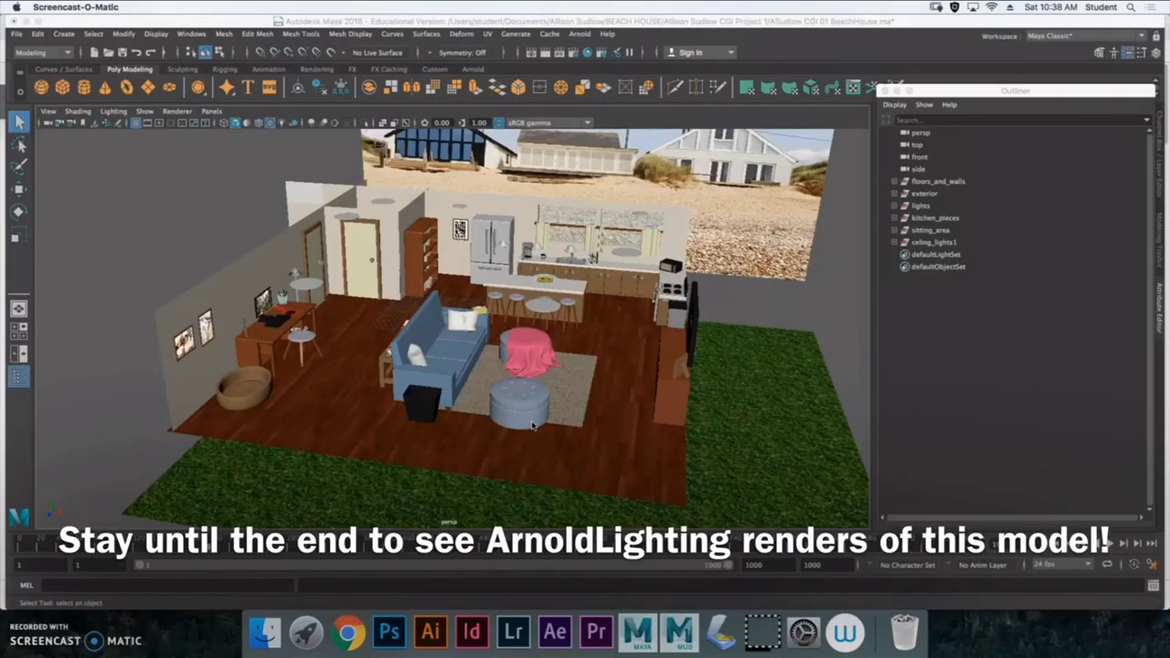
scroll(532, 425, down, 10)
scroll(533, 424, up, 15)
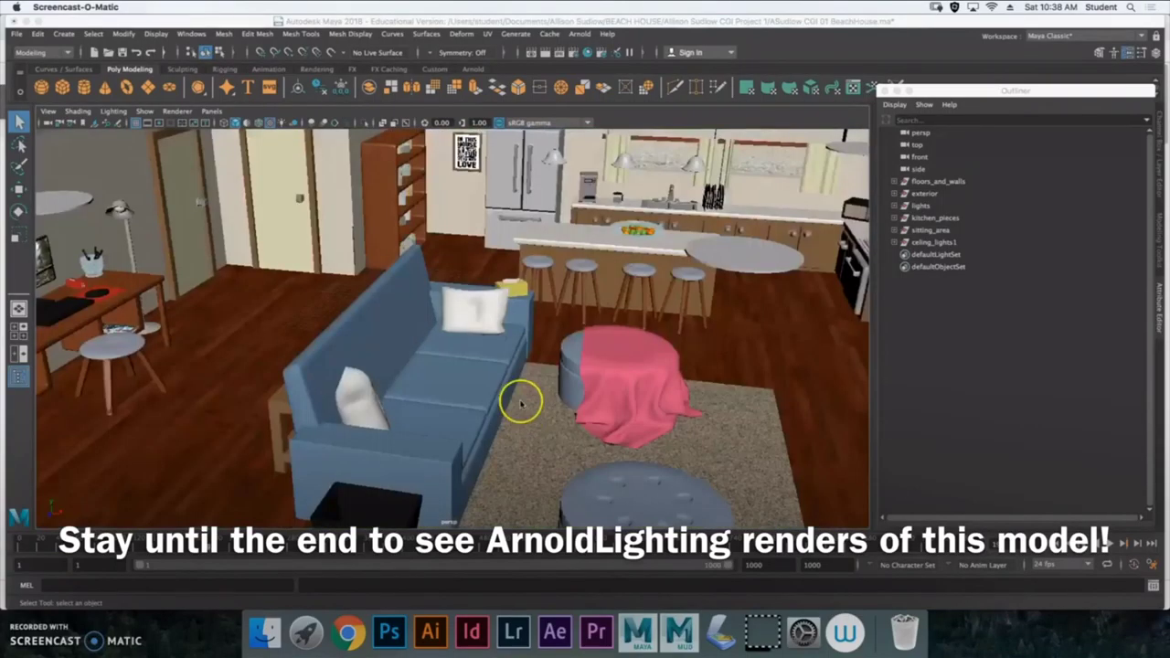
alt+drag(521, 404, 449, 391)
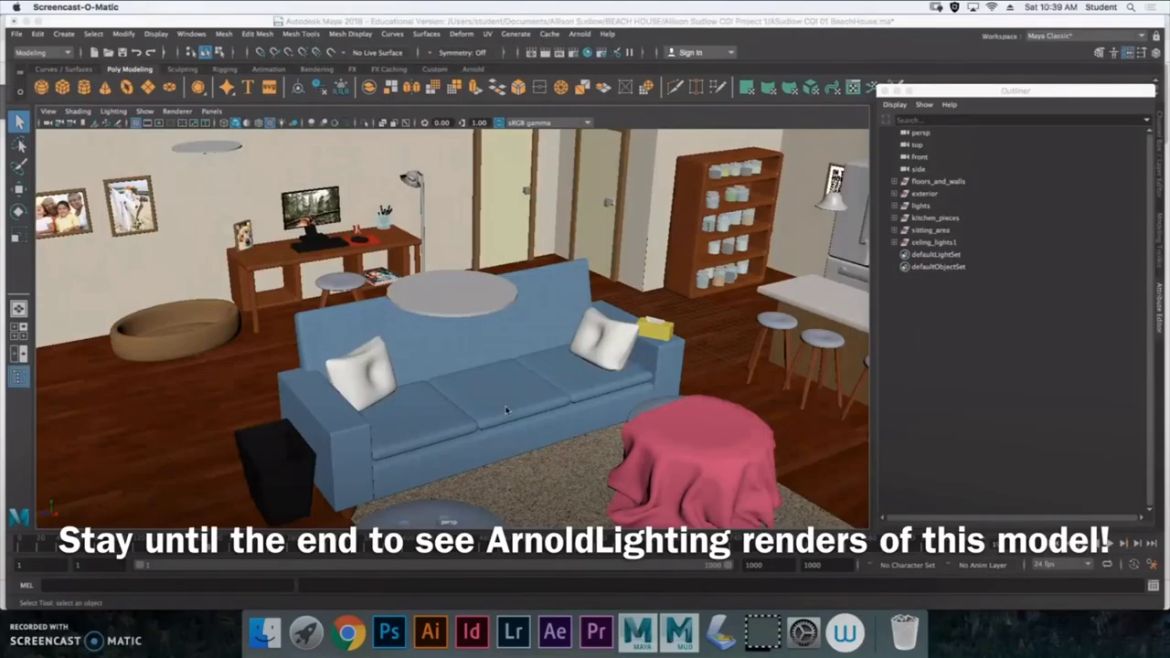
alt+drag(426, 426, 490, 431)
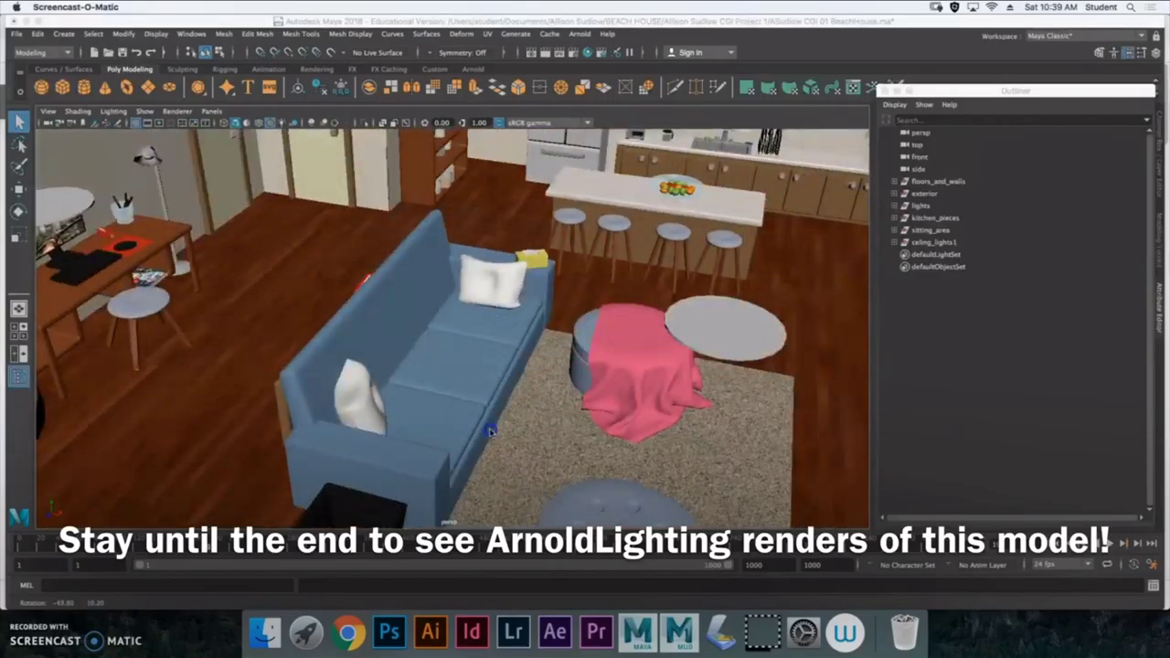
alt+middle_drag(303, 423, 403, 388)
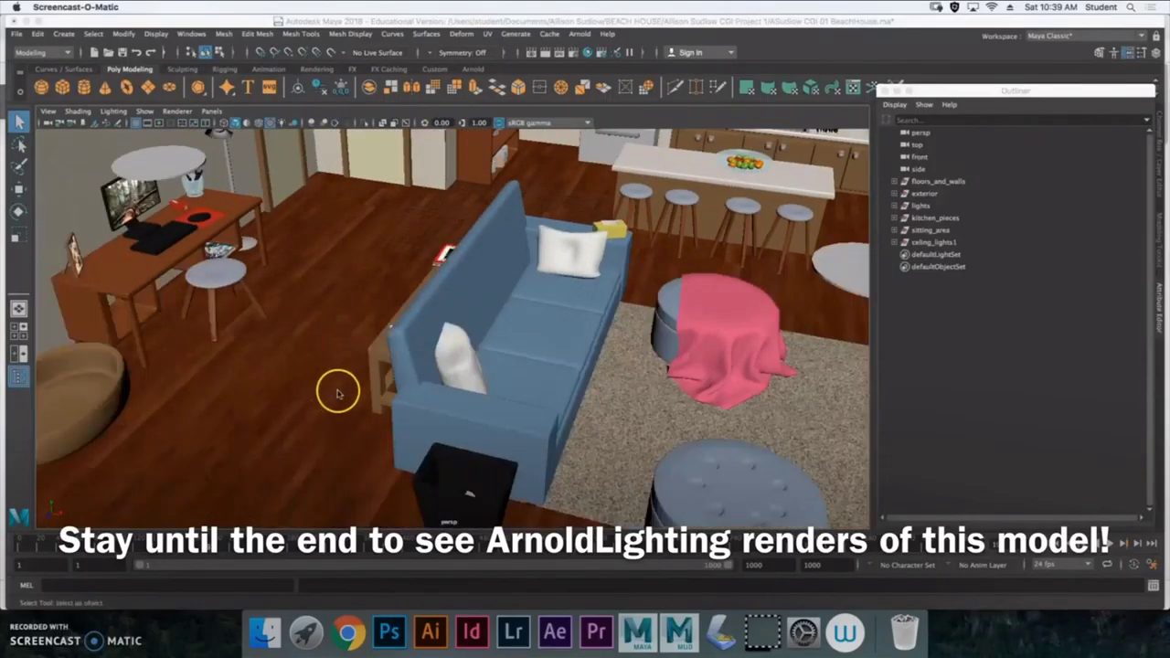
alt+drag(334, 393, 284, 380)
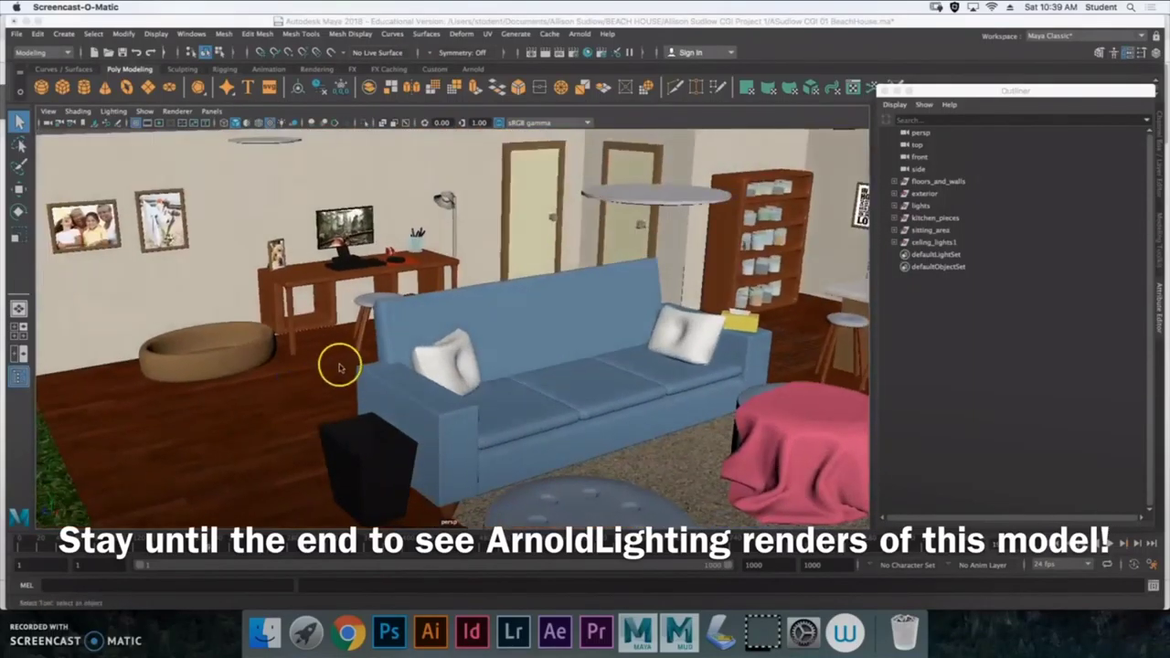
alt+middle_drag(353, 353, 426, 349)
scroll(426, 349, down, 1)
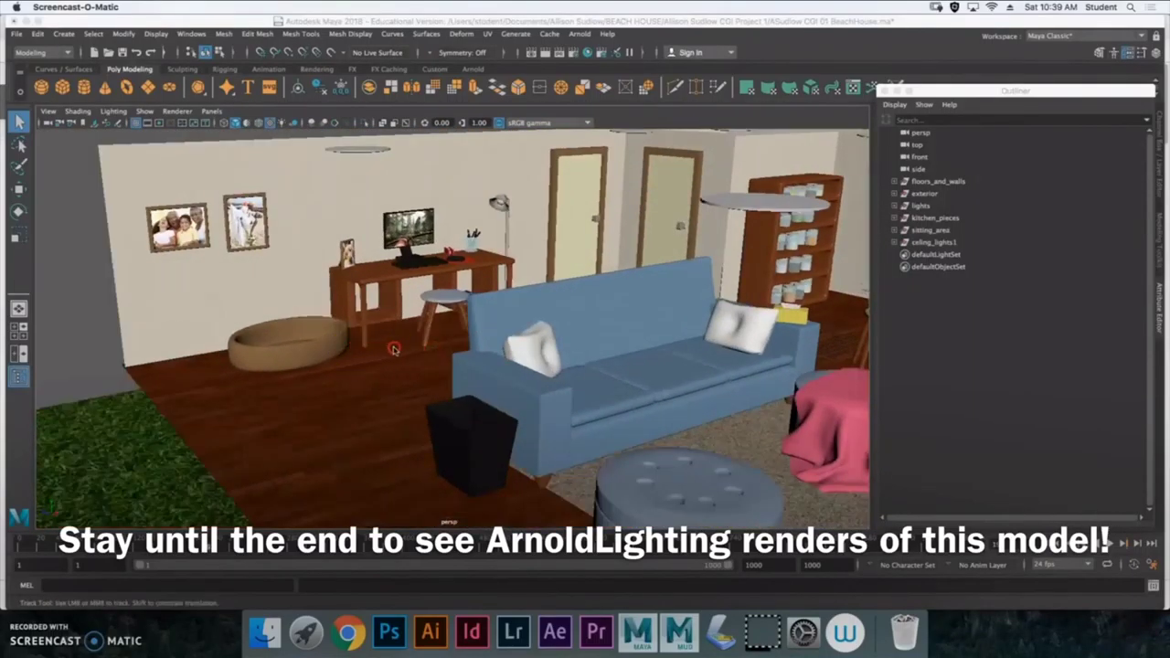
alt+drag(393, 348, 603, 274)
Step: Select the second bar stool at the kitchen island, frame it and examine the island, counters and appliances around it
click(617, 253)
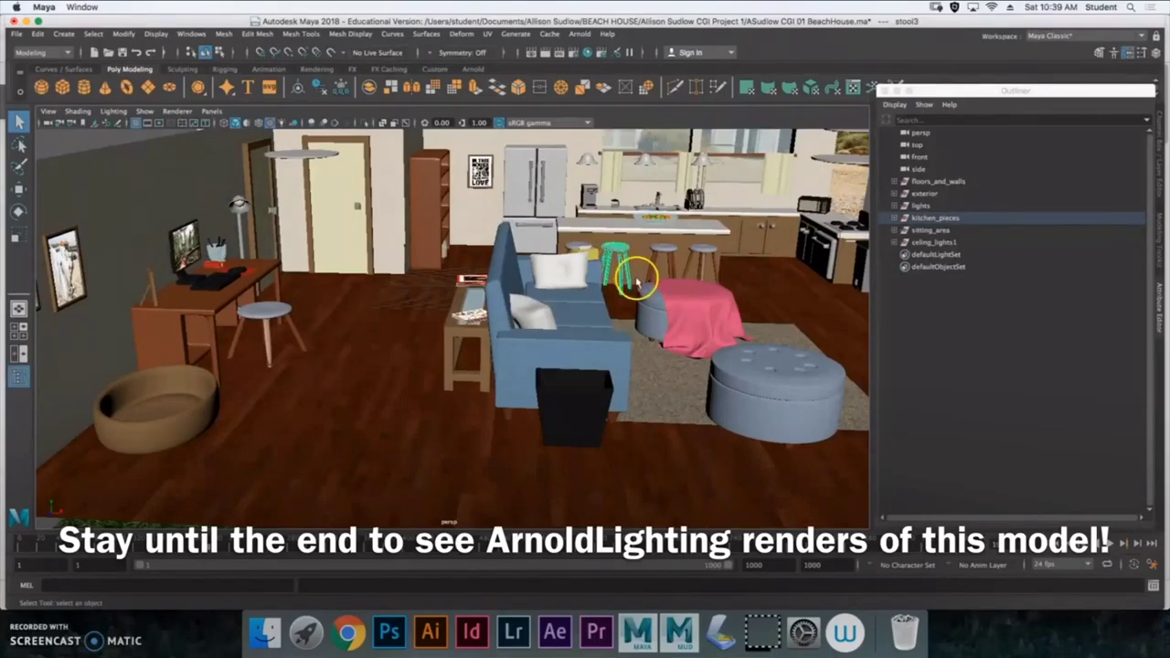
key(f)
scroll(570, 323, down, 10)
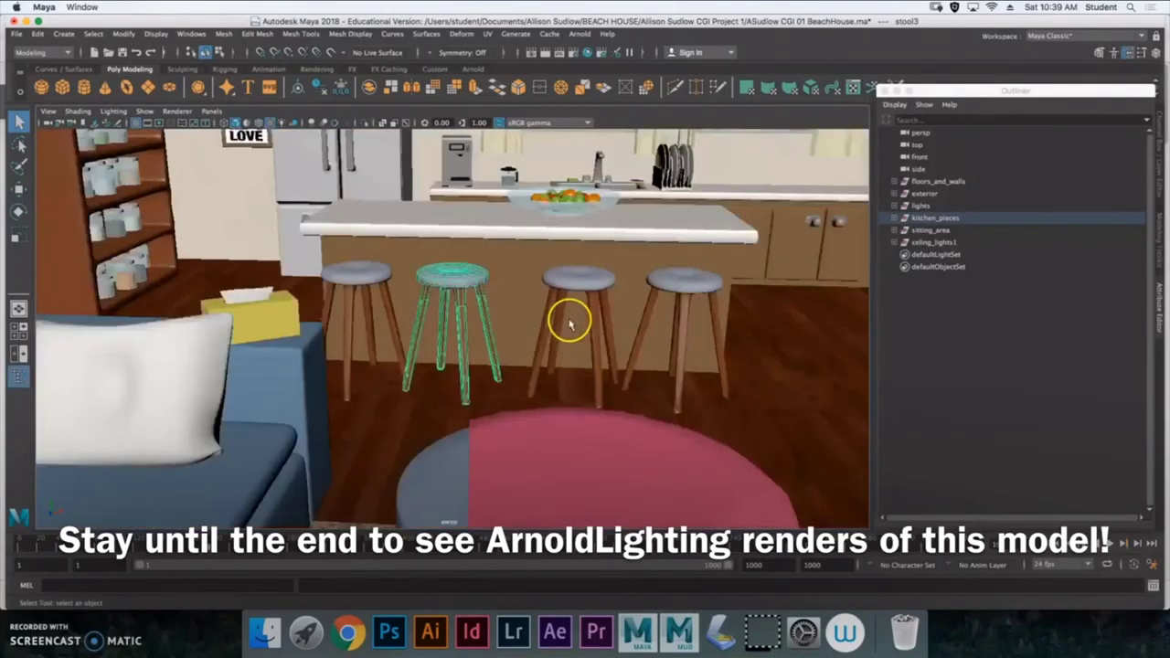
scroll(570, 320, up, 4)
key(space)
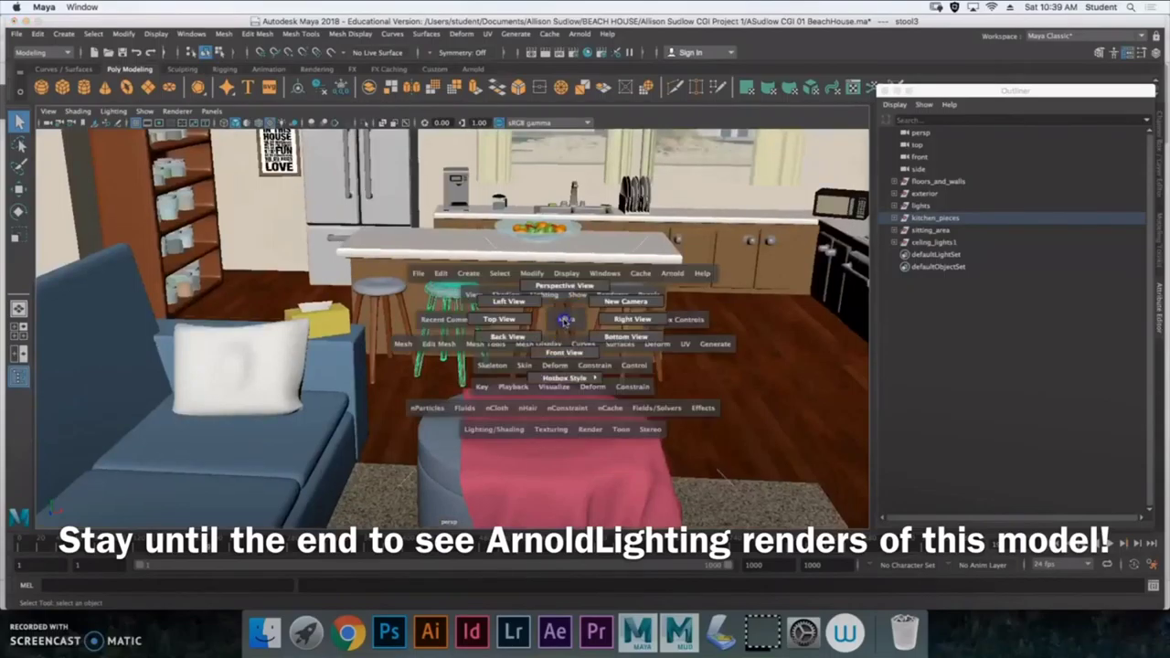
alt+drag(565, 322, 514, 312)
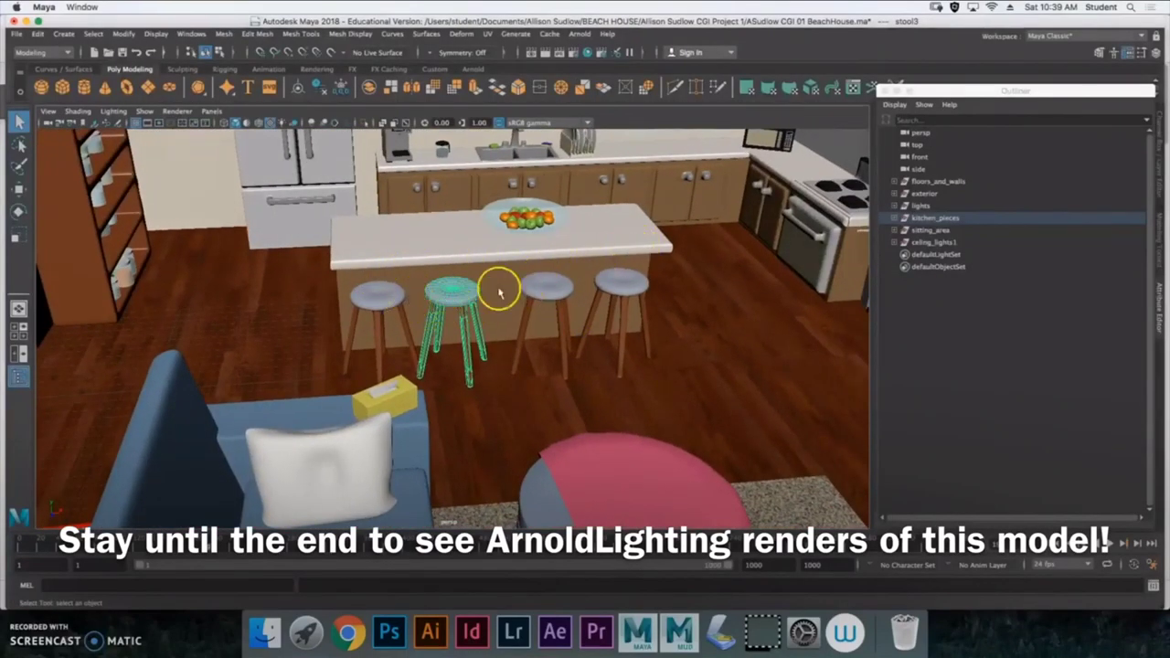
alt+drag(571, 340, 601, 330)
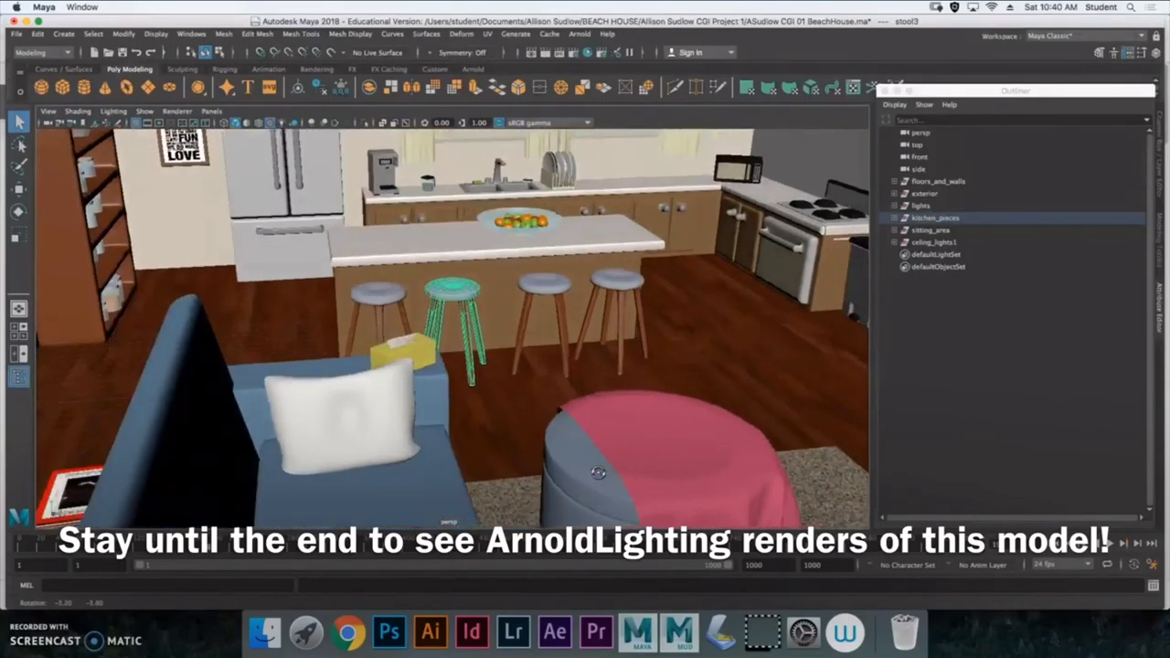
mouse_move(598, 473)
alt+mouse_down()
mouse_move(659, 473)
mouse_move(598, 466)
alt+mouse_up()
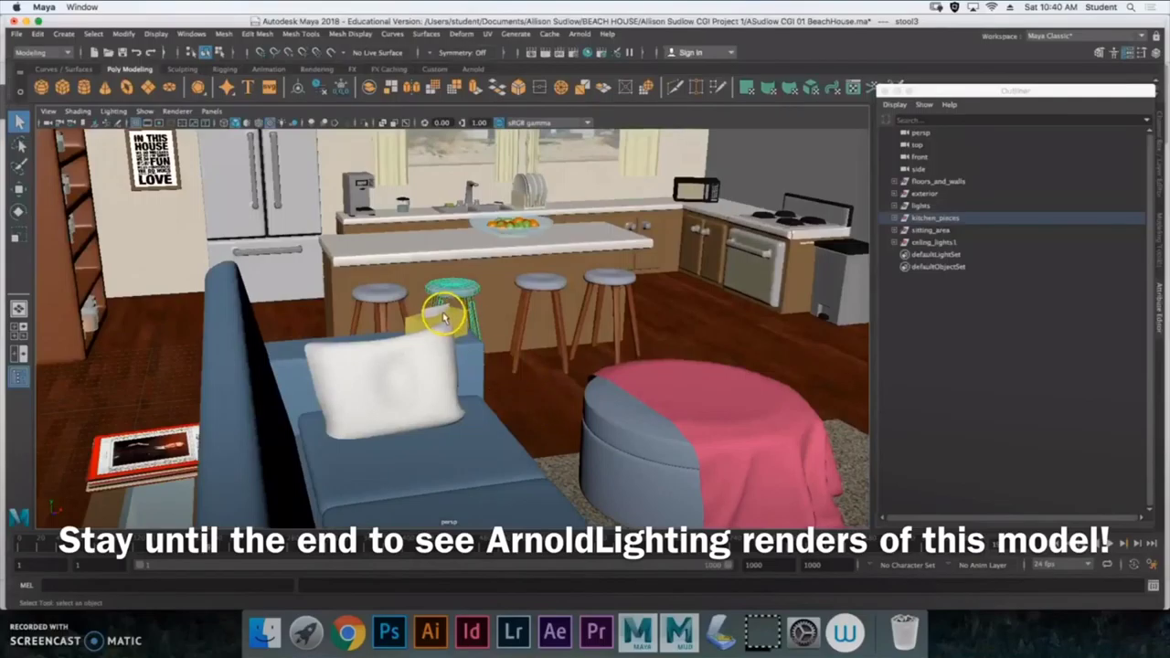
Step: Examine the desk behind the sofa up close, including the stool, monitor, keyboard, dog photo and magazines
alt+drag(497, 335, 771, 248)
alt+drag(559, 334, 467, 291)
alt+middle_drag(467, 291, 546, 478)
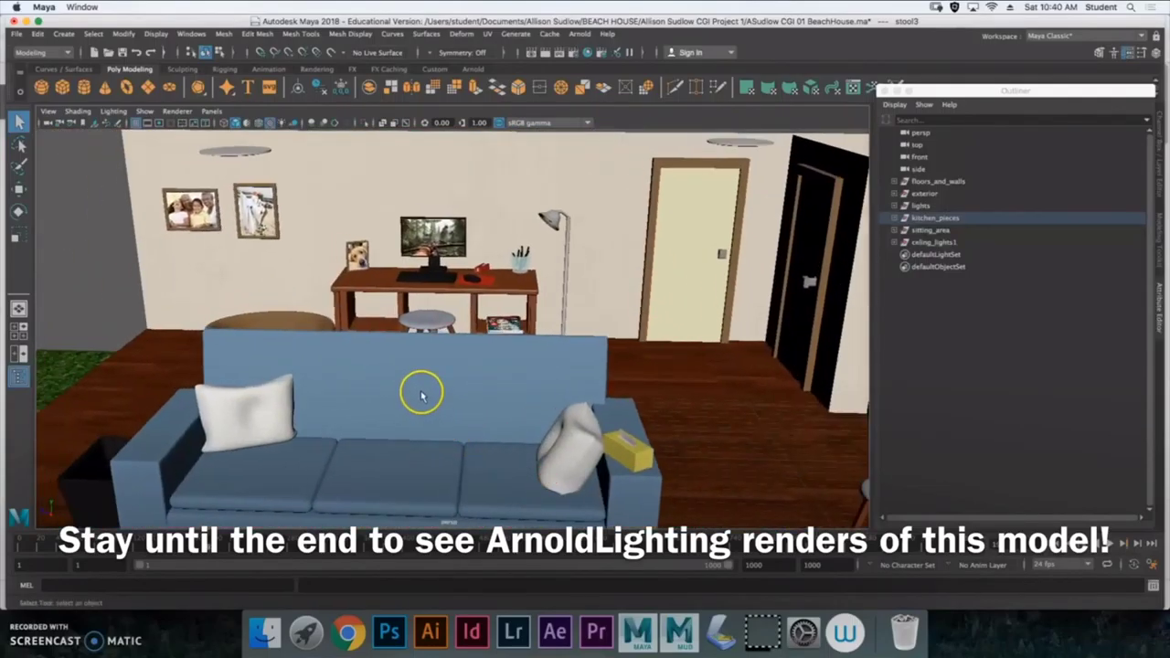
scroll(422, 394, down, 2)
scroll(421, 393, up, 8)
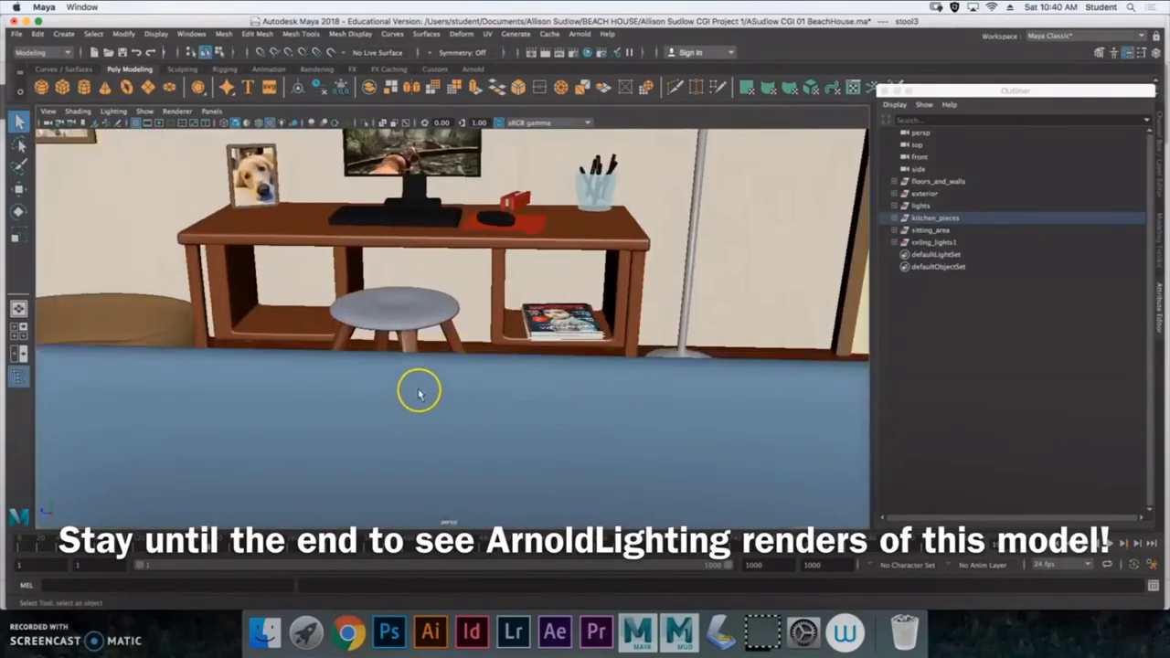
scroll(430, 403, down, 5)
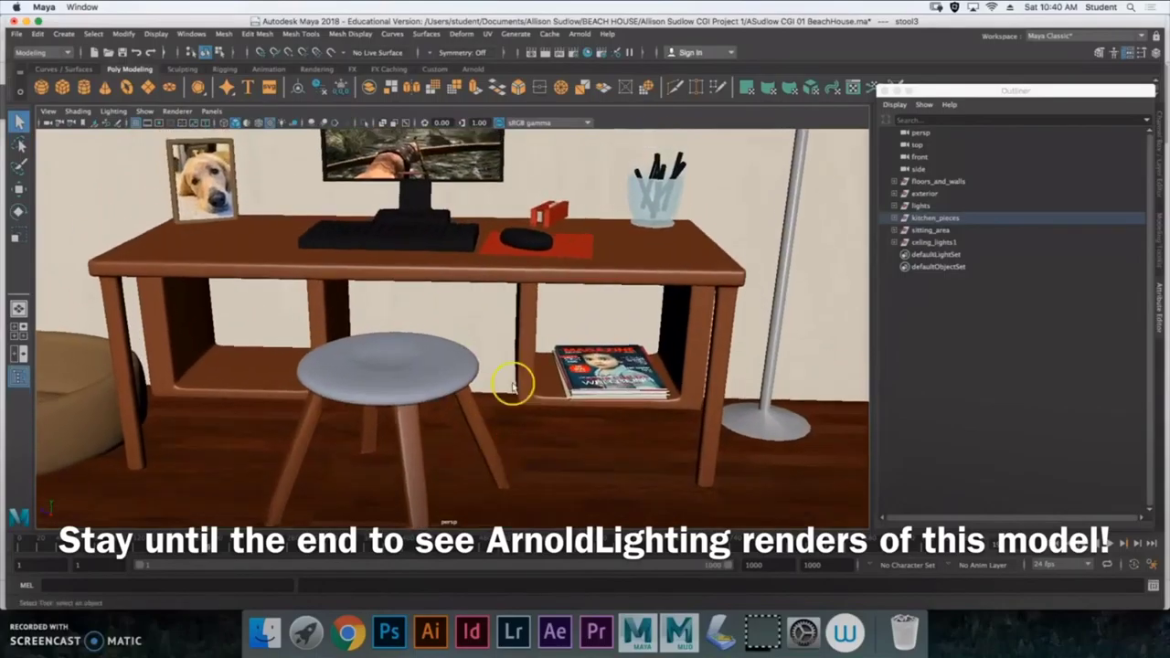
alt+middle_drag(513, 391, 608, 498)
alt+middle_drag(429, 224, 588, 405)
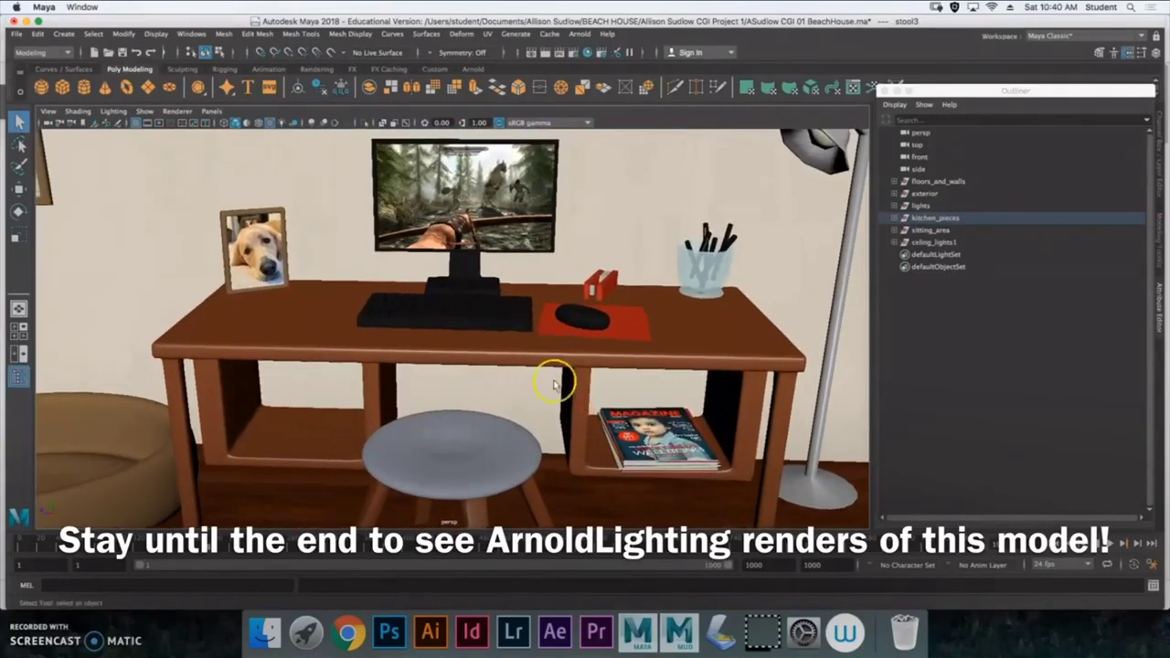
mouse_move(517, 404)
alt+mouse_down()
mouse_move(548, 410)
mouse_move(521, 402)
alt+mouse_up()
alt+middle_drag(525, 395, 518, 403)
alt+drag(470, 347, 468, 362)
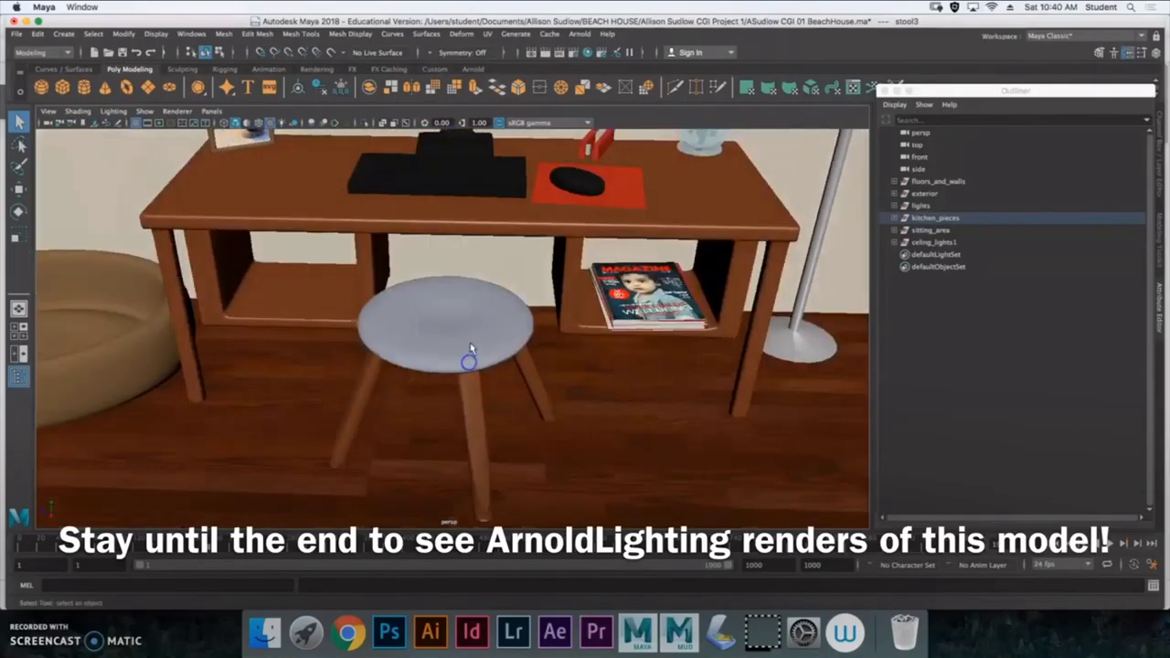
alt+middle_drag(470, 347, 470, 447)
alt+middle_drag(472, 284, 487, 481)
alt+middle_drag(512, 242, 479, 622)
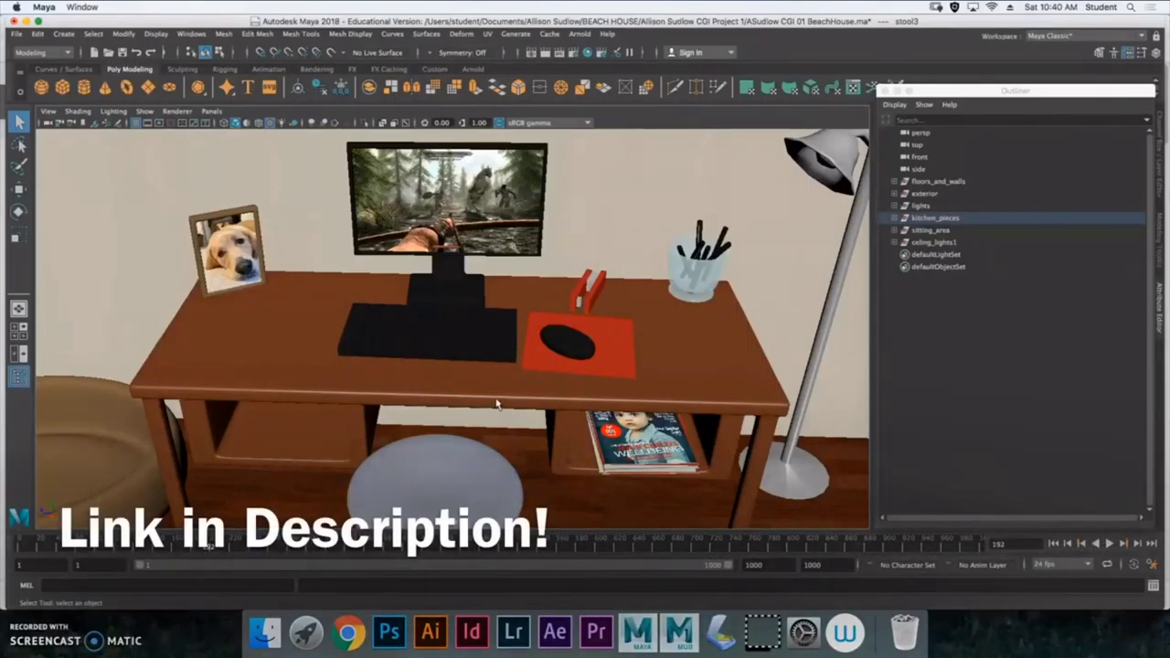
Step: Select the pen holder on the desk, locate its node in the DESK group under sitting_area, and collapse the groups again
click(506, 382)
click(719, 255)
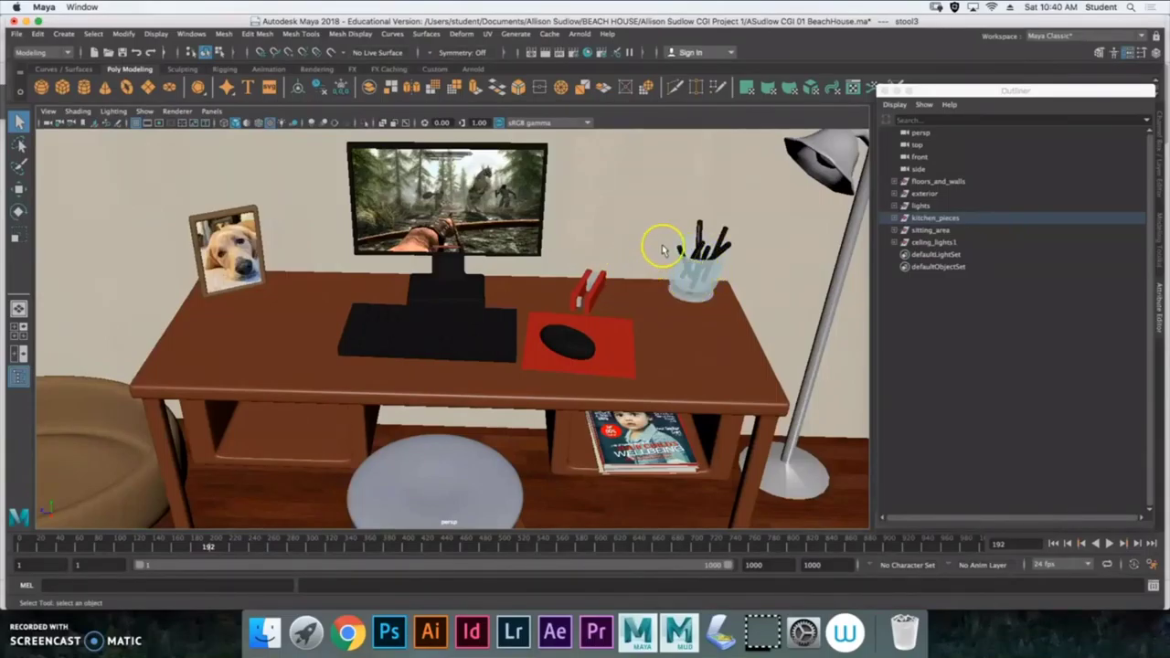
click(697, 290)
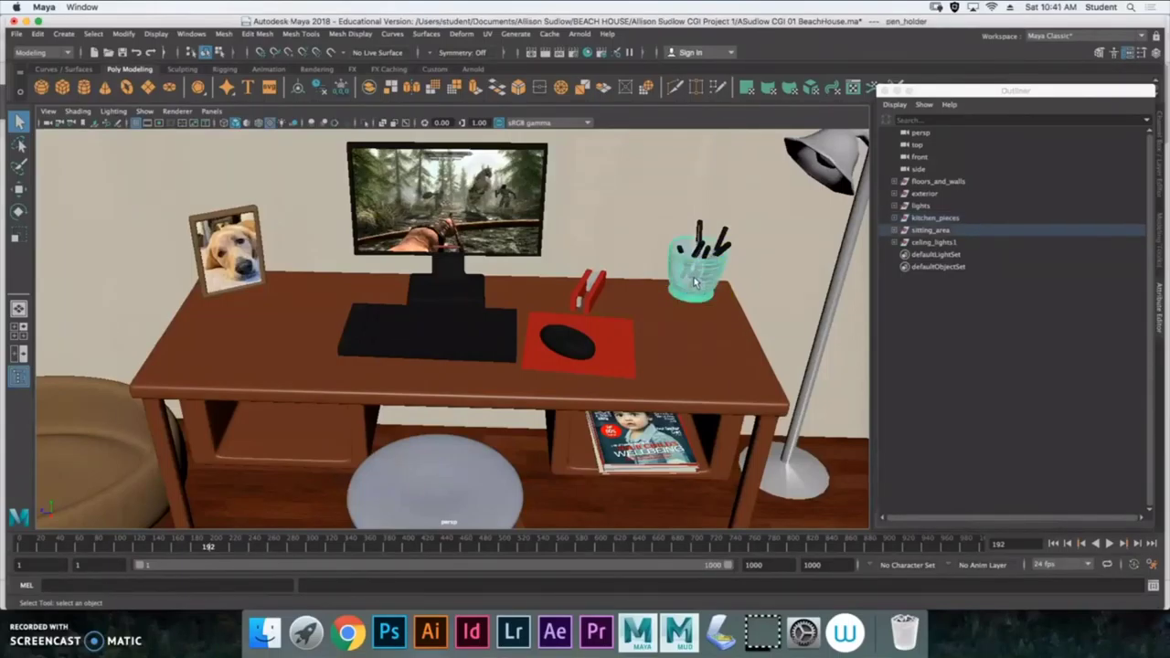
click(894, 231)
click(893, 231)
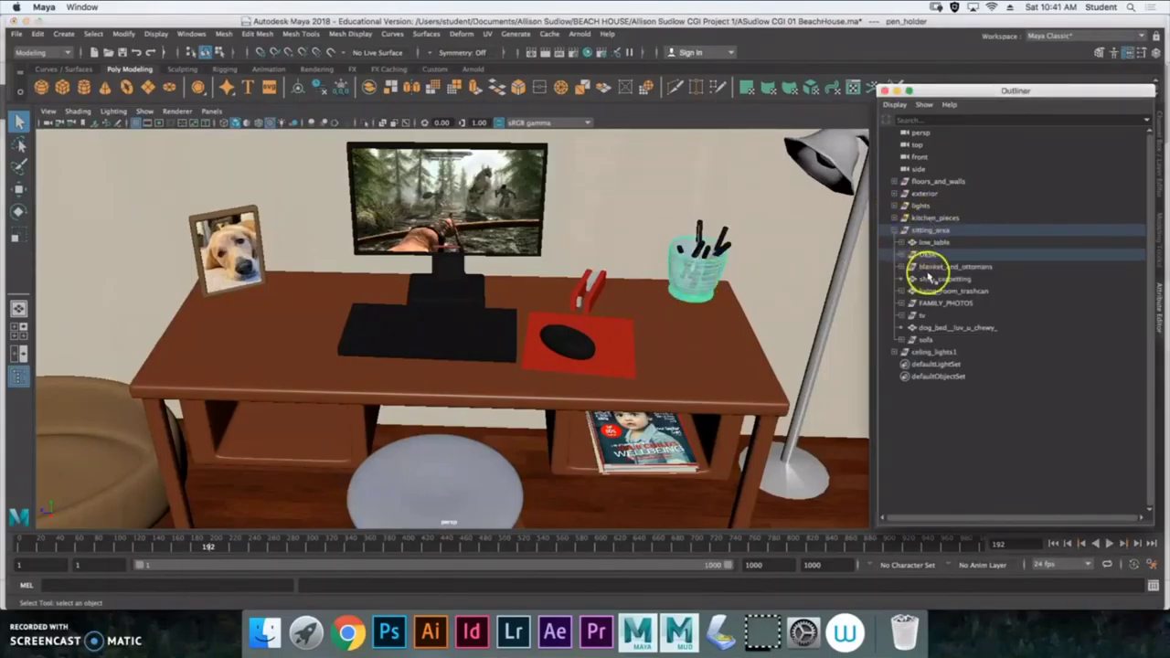
click(901, 254)
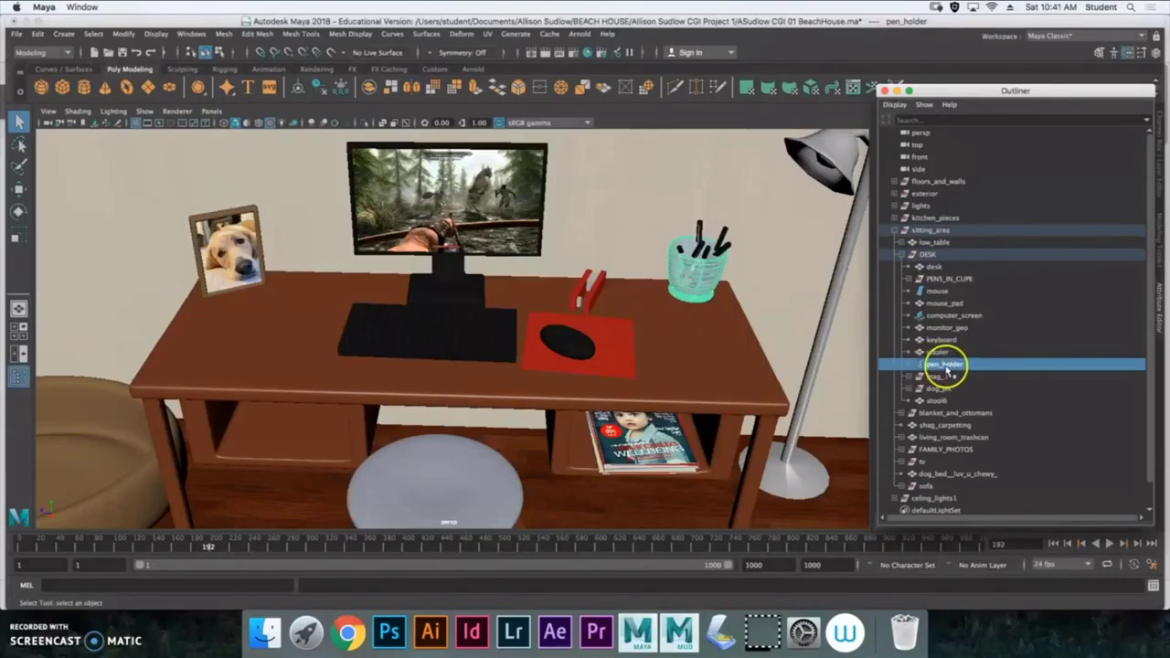
middle_drag(947, 364, 949, 365)
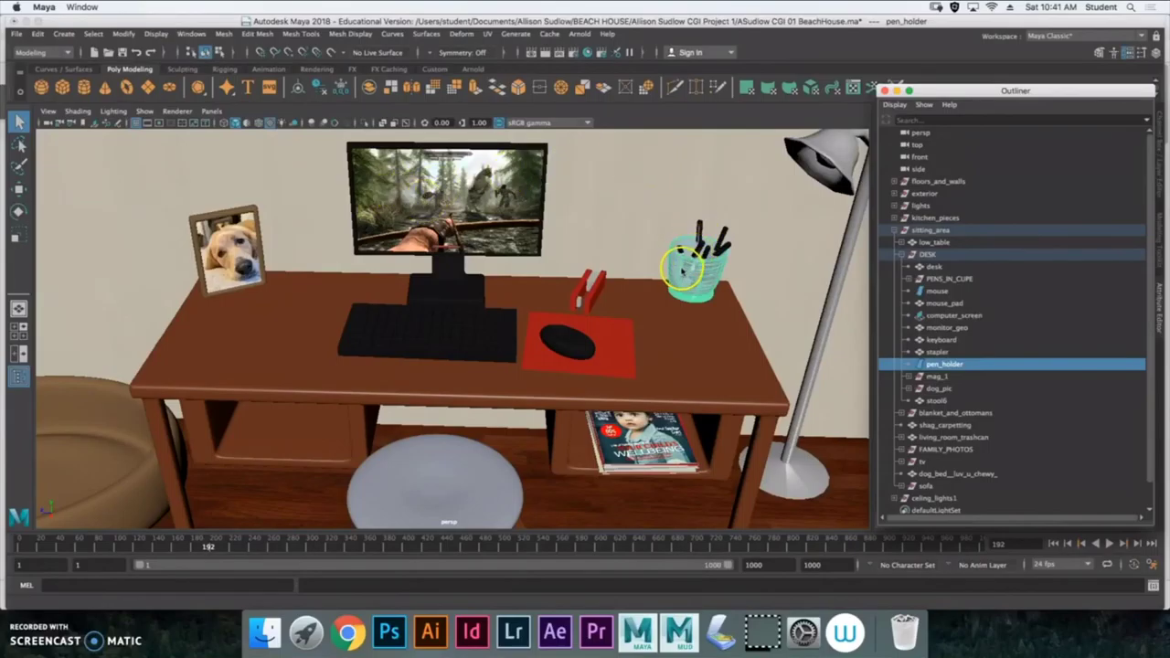
click(899, 253)
click(893, 230)
click(635, 228)
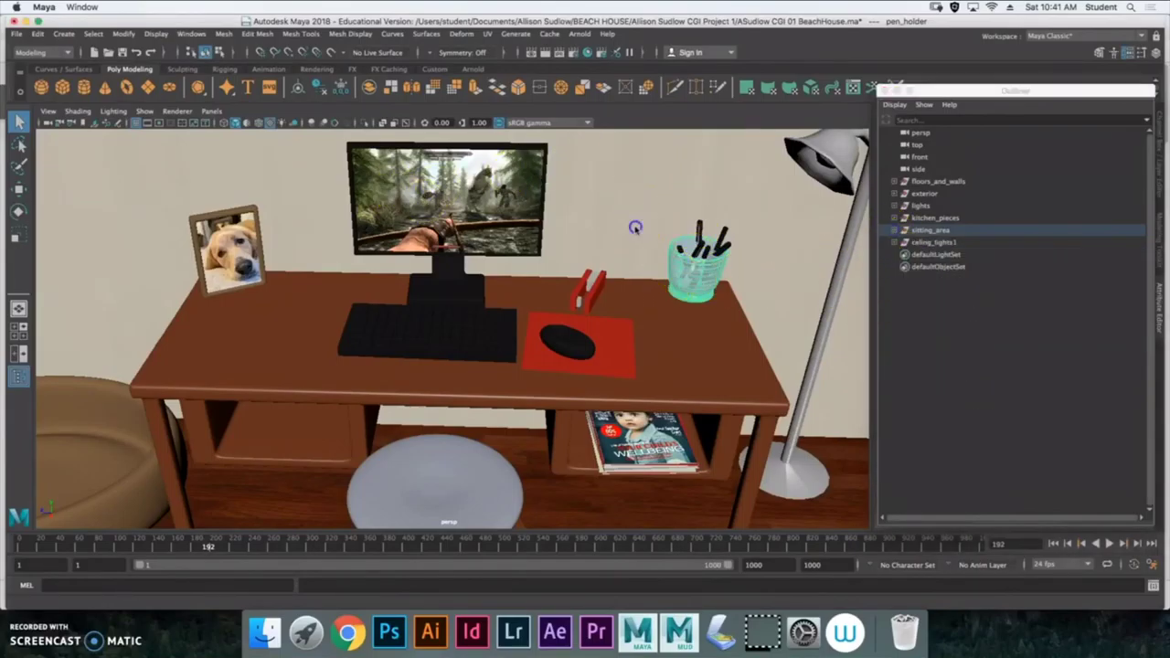
Step: Examine the desktop items, the framed photos on the wall and the floor lamp beside the desk
scroll(675, 271, down, 1)
scroll(677, 271, up, 2)
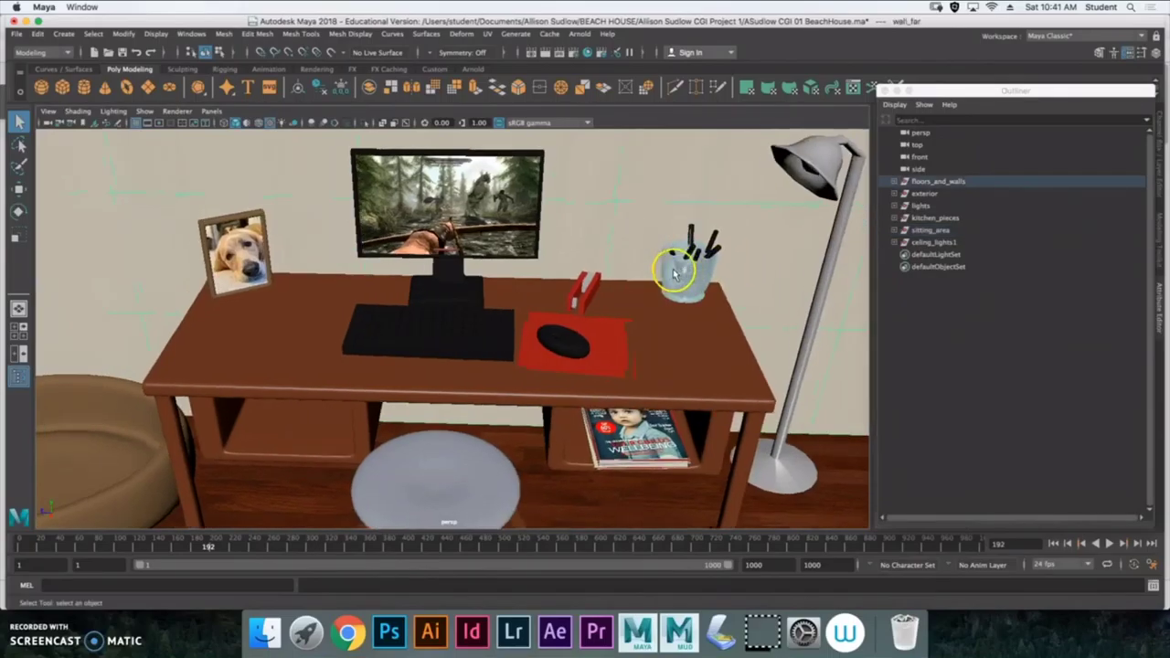
alt+middle_drag(612, 274, 603, 276)
mouse_move(602, 274)
alt+mouse_down()
mouse_move(570, 277)
mouse_move(604, 265)
mouse_move(622, 279)
mouse_move(615, 260)
alt+mouse_up()
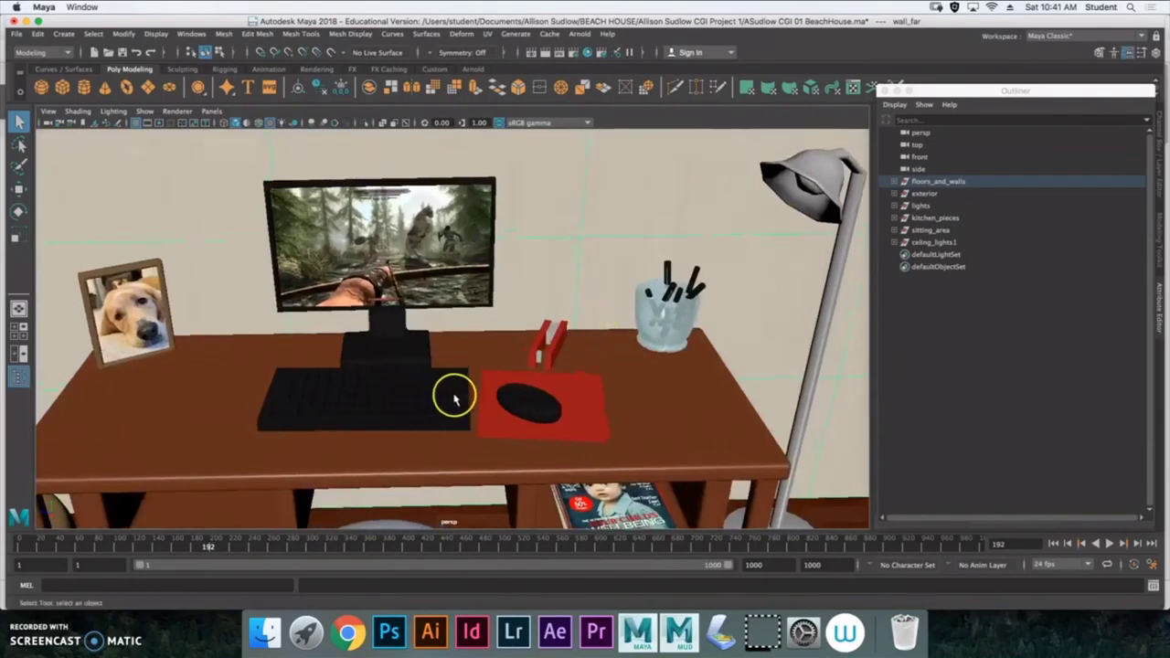
alt+drag(395, 337, 363, 361)
alt+middle_drag(382, 367, 822, 367)
mouse_move(641, 353)
alt+mouse_down()
mouse_move(622, 348)
mouse_move(657, 348)
alt+mouse_up()
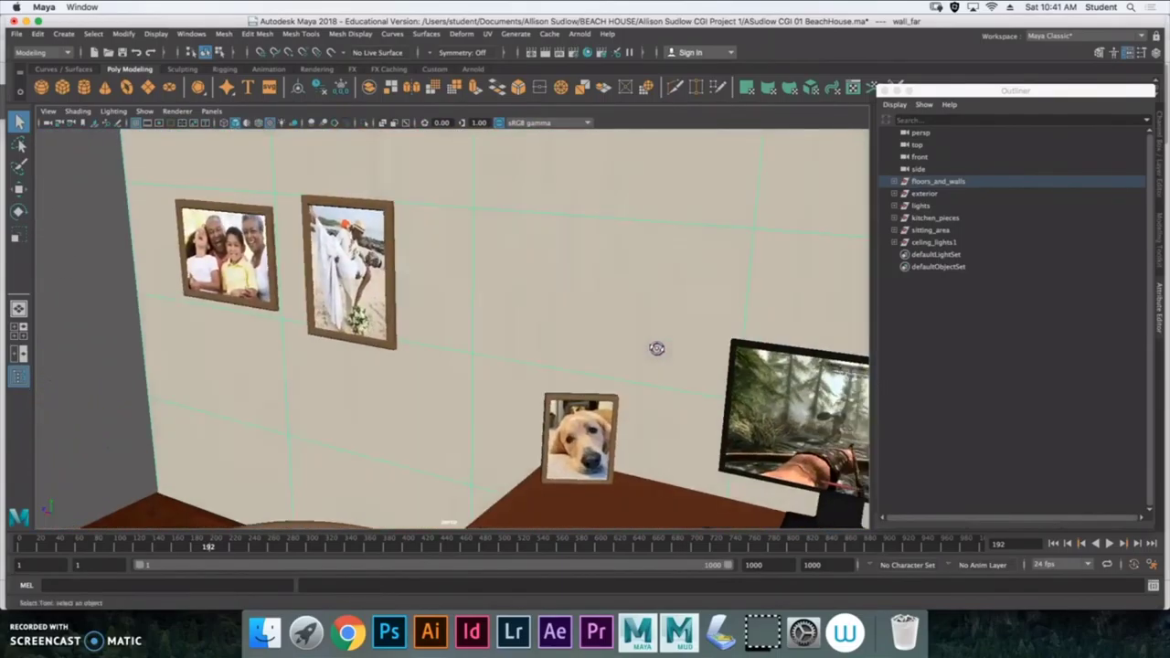
alt+drag(543, 445, 665, 448)
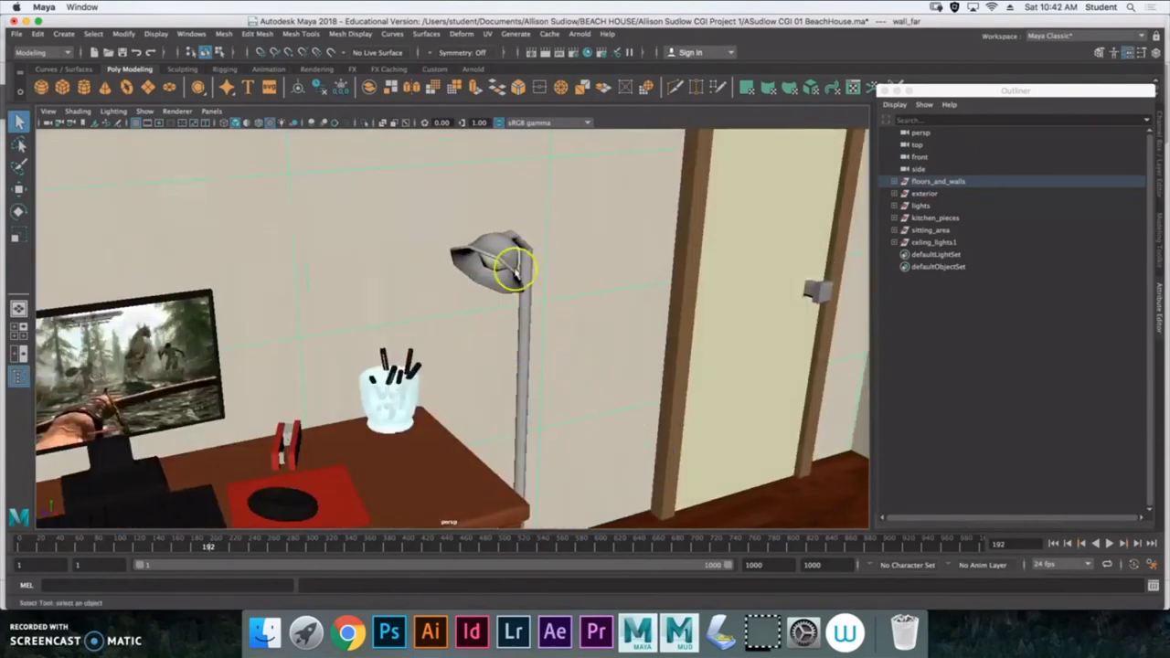
Step: Select the floor lamp's shade, locate its revolvedSurface1 node under lights, lamp and lamp_cup, and collapse those groups again
click(502, 248)
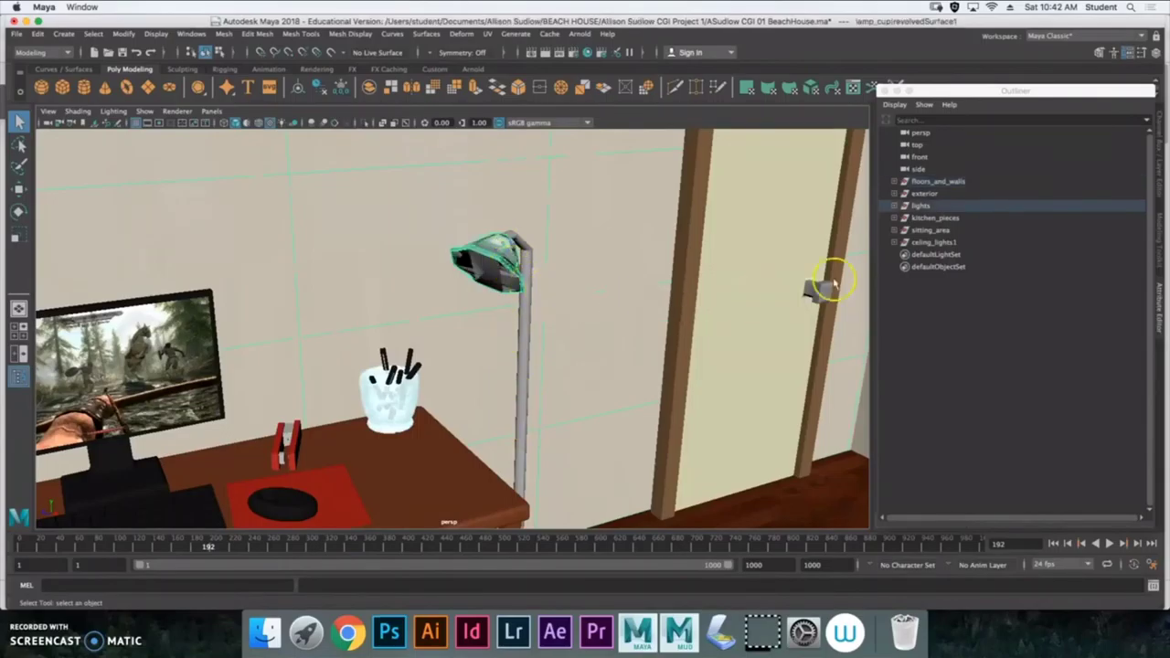
click(894, 207)
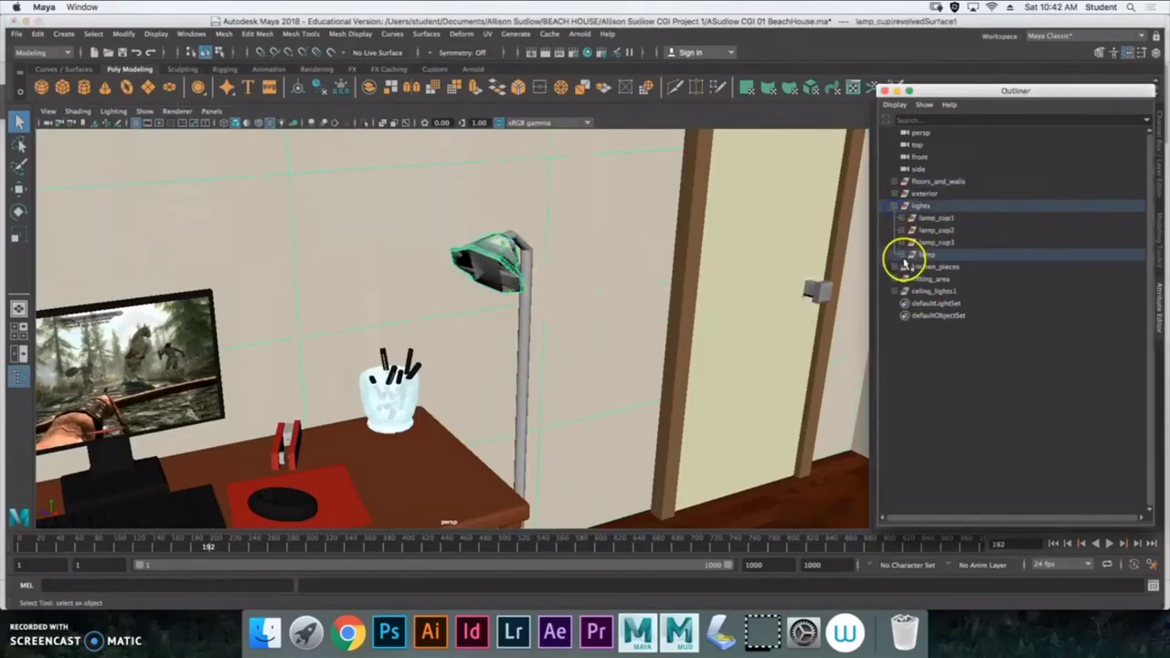
click(902, 256)
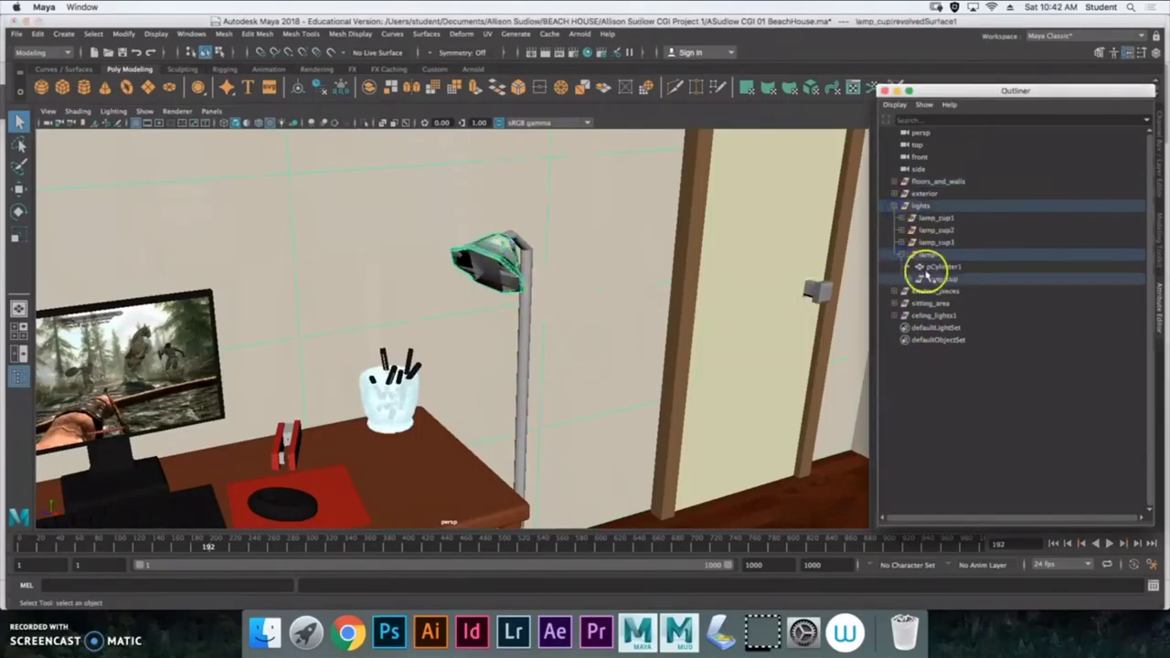
click(912, 279)
click(935, 291)
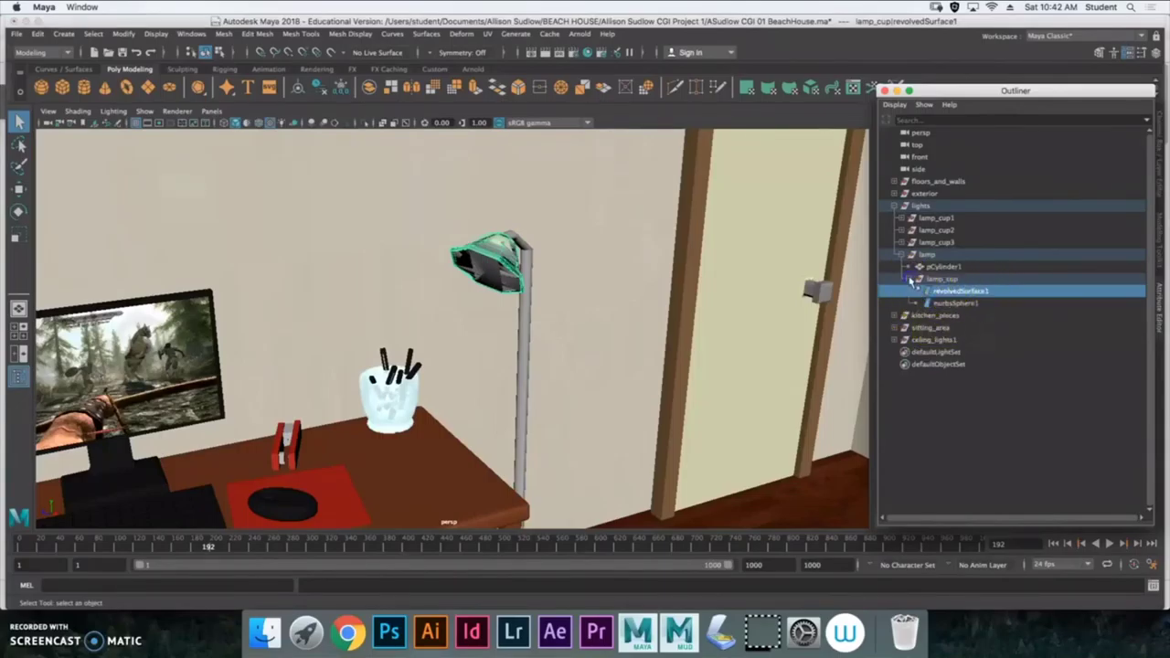
click(911, 279)
click(902, 254)
click(894, 206)
Step: Select the pendant lamp nearest the fridge, frame it, and locate its revolvedSurface1 node under lights and lamp_cup2
alt+drag(764, 287, 377, 298)
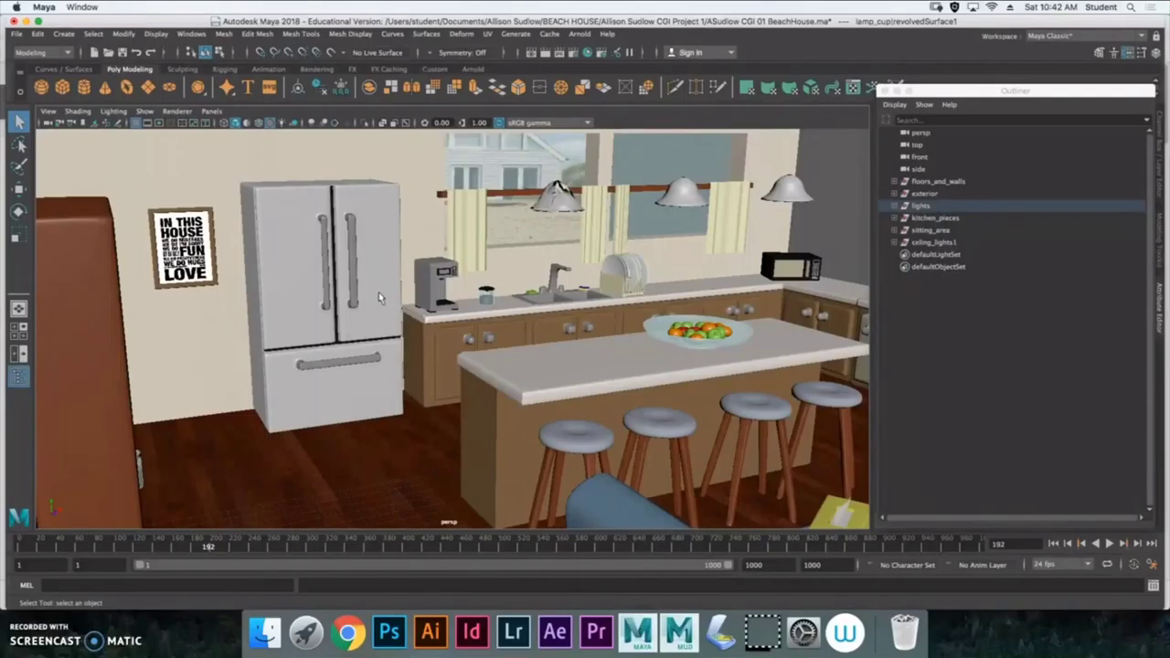
alt+drag(378, 291, 465, 300)
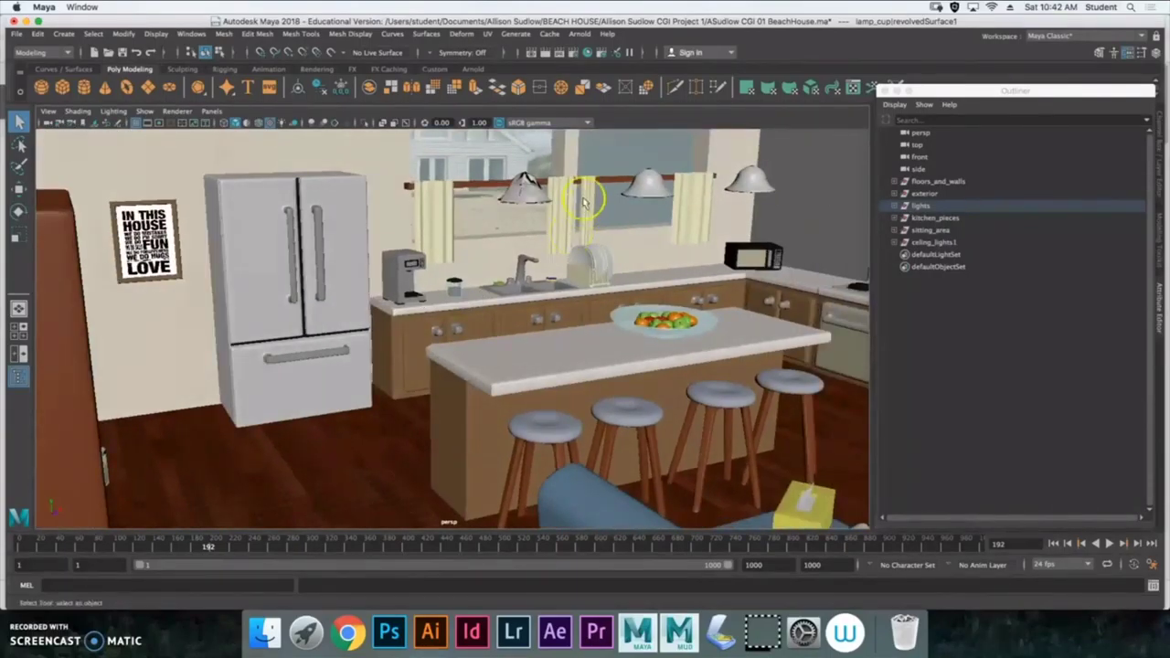
click(534, 195)
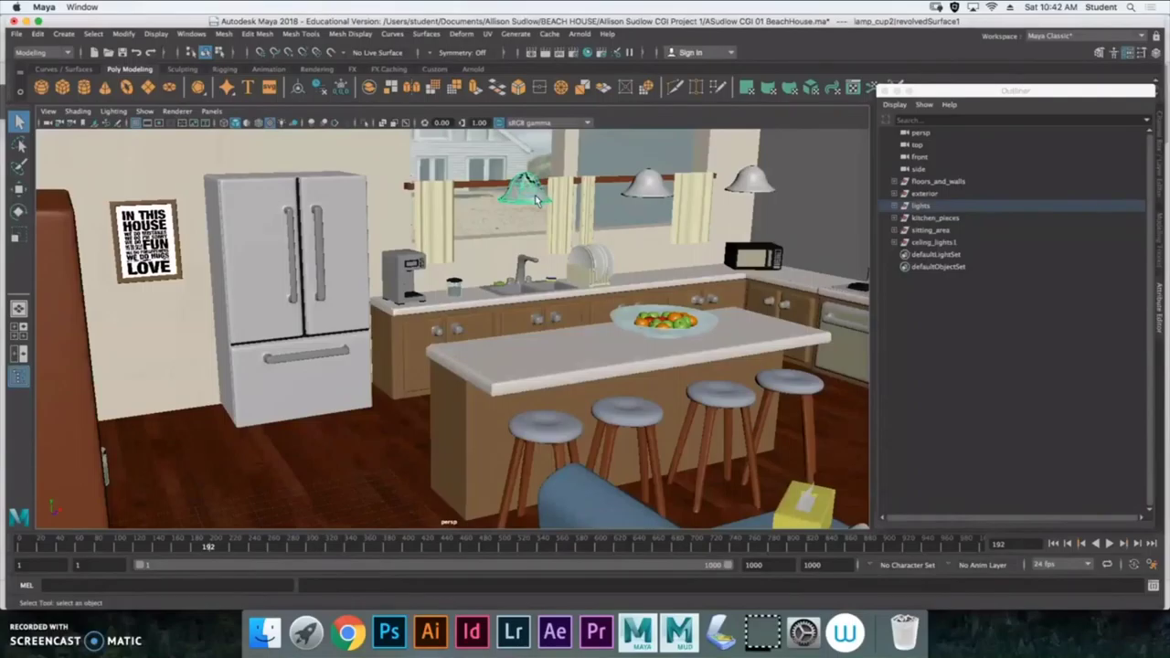
key(f)
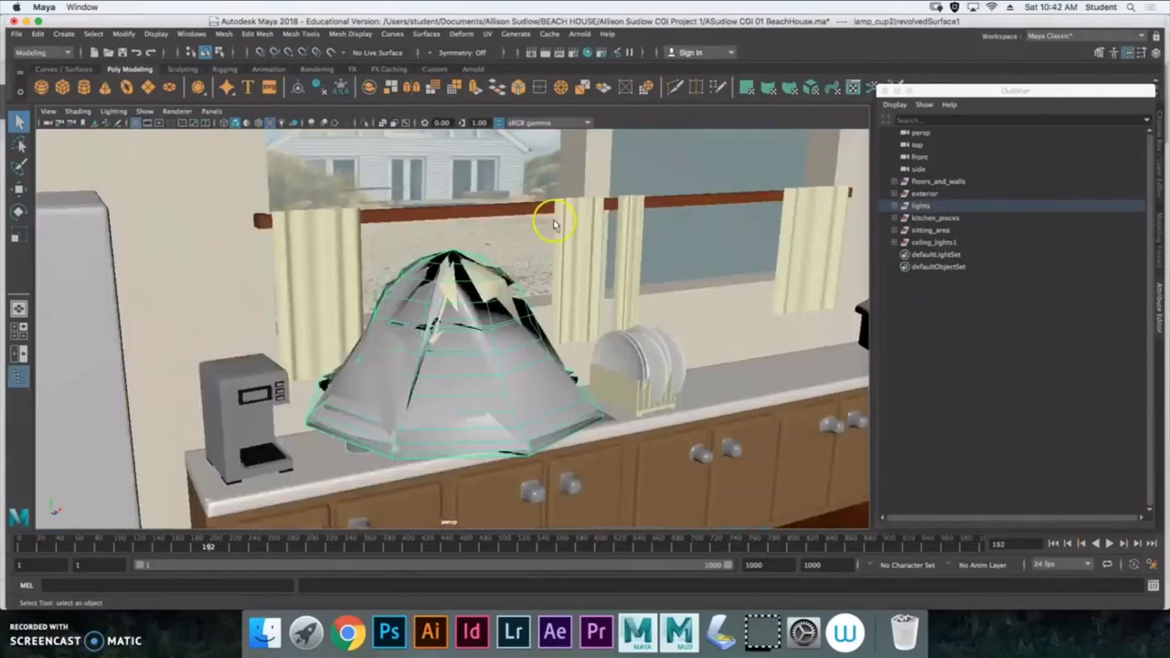
alt+drag(553, 224, 606, 247)
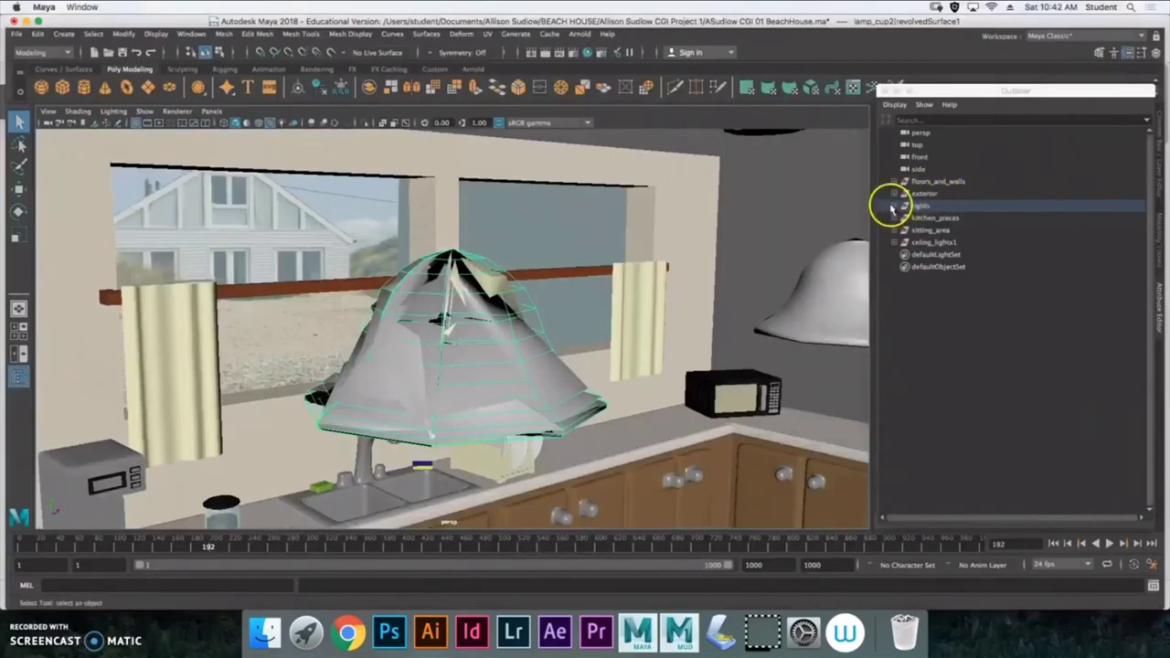
click(894, 206)
alt+drag(719, 316, 684, 272)
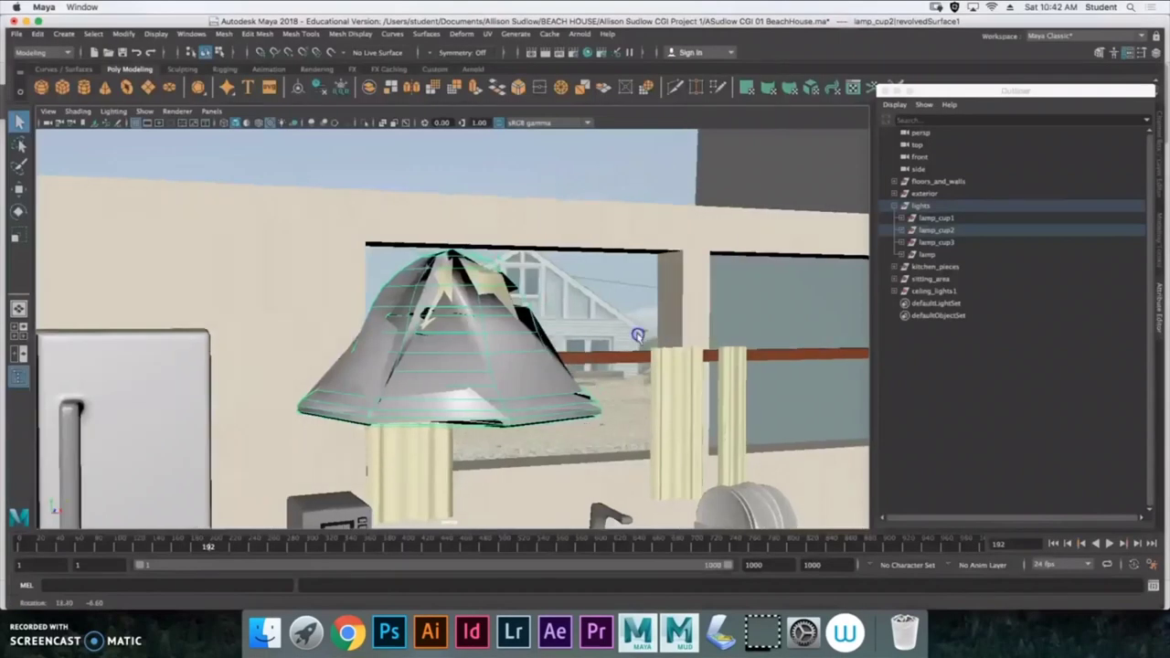
click(915, 219)
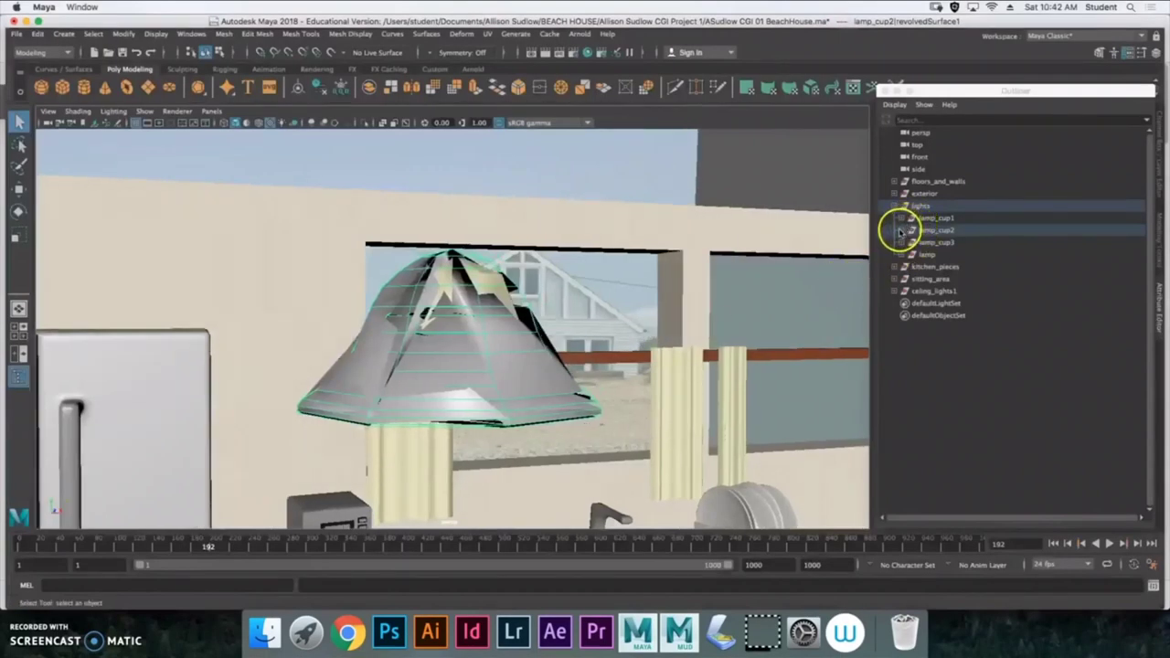
click(901, 232)
Step: Examine the tall brown shelf and the glass jars arranged on its levels
alt+drag(667, 339, 560, 380)
alt+drag(647, 343, 685, 329)
alt+middle_drag(576, 329, 361, 165)
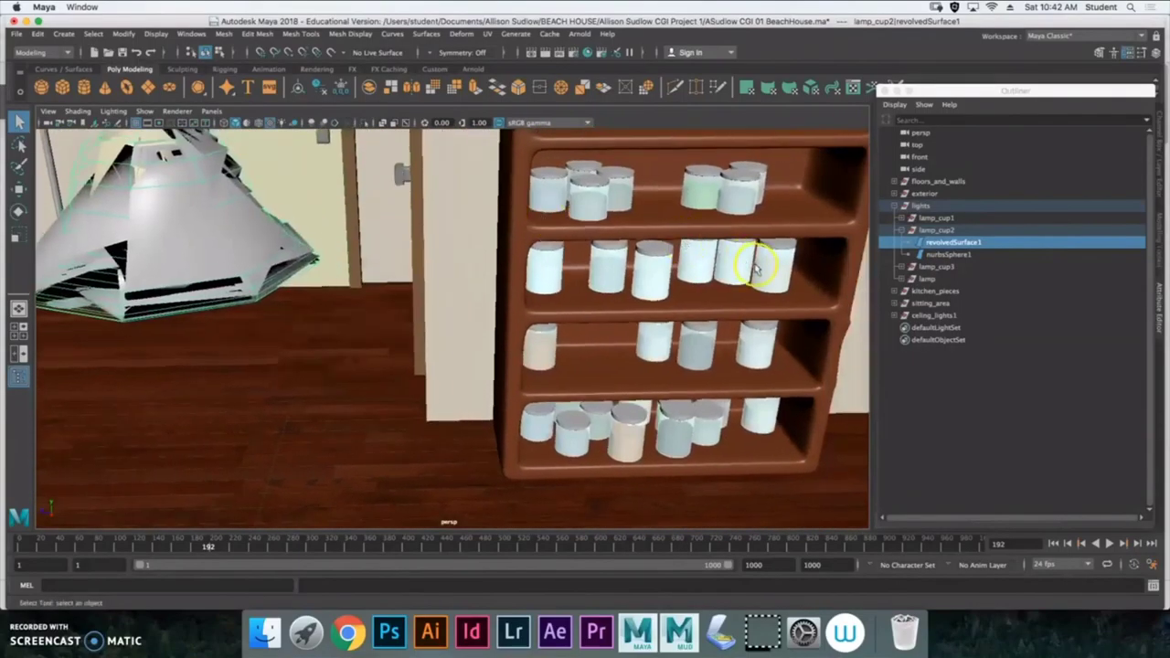
mouse_move(758, 266)
alt+middle_down()
mouse_move(540, 268)
mouse_move(338, 230)
alt+middle_up()
mouse_move(484, 303)
alt+mouse_down()
mouse_move(482, 275)
mouse_move(483, 285)
alt+mouse_up()
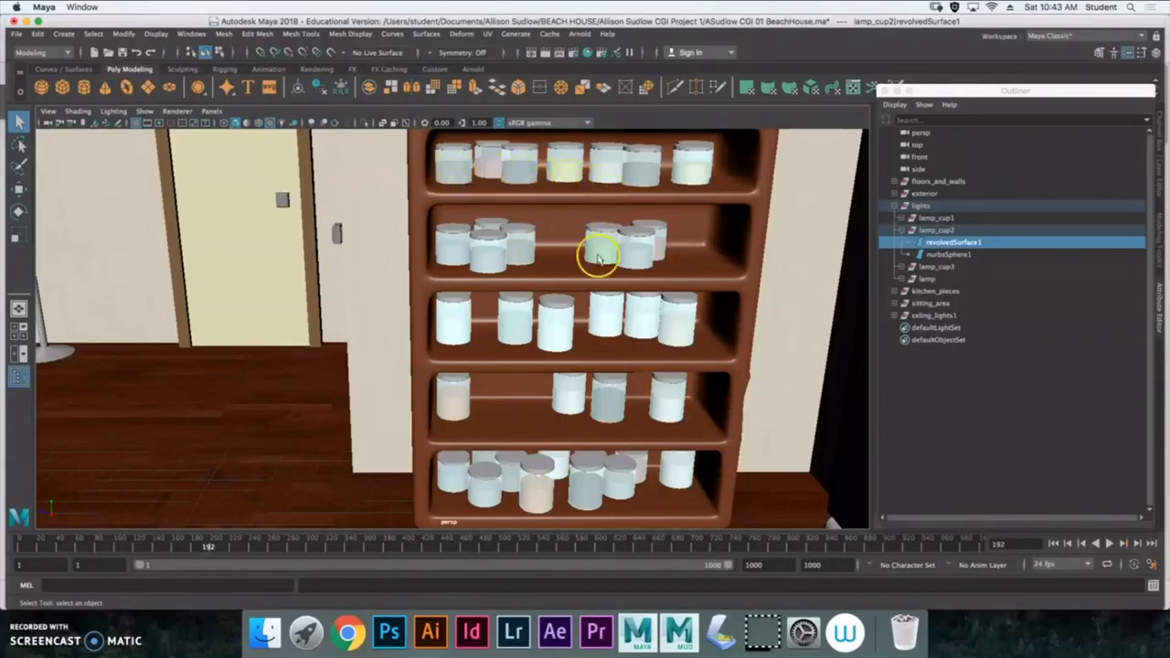
Step: Select the other two pendant lamp shades in turn, and undo both selections to return to the lamp_cup2 shade
alt+drag(599, 259, 894, 323)
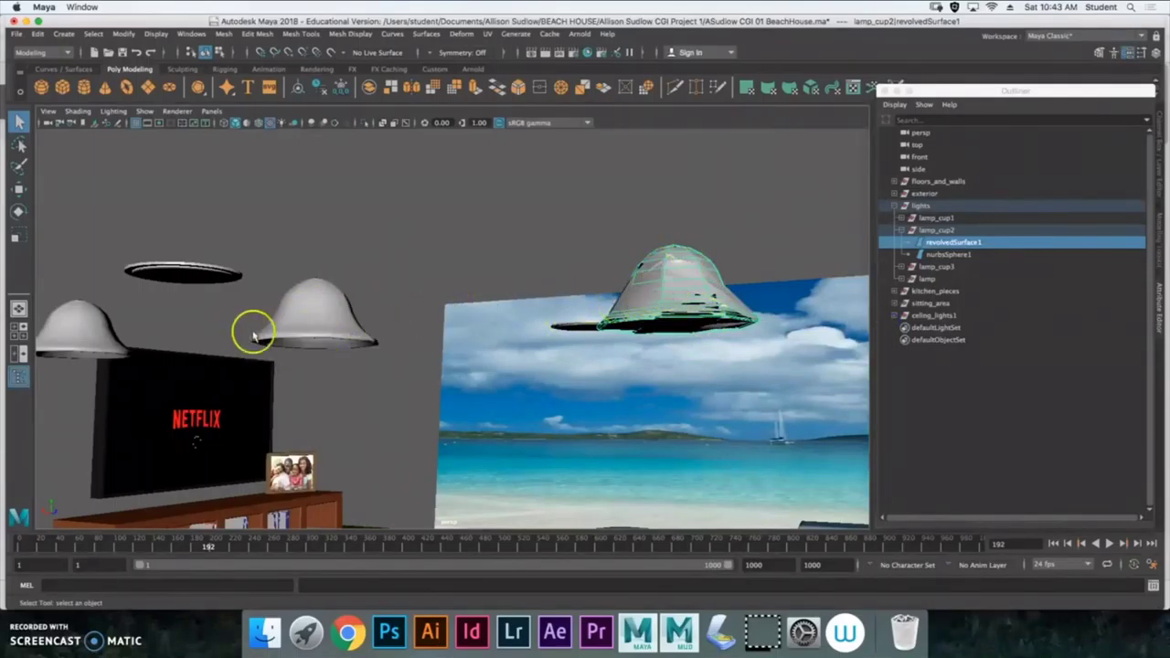
click(295, 321)
click(112, 348)
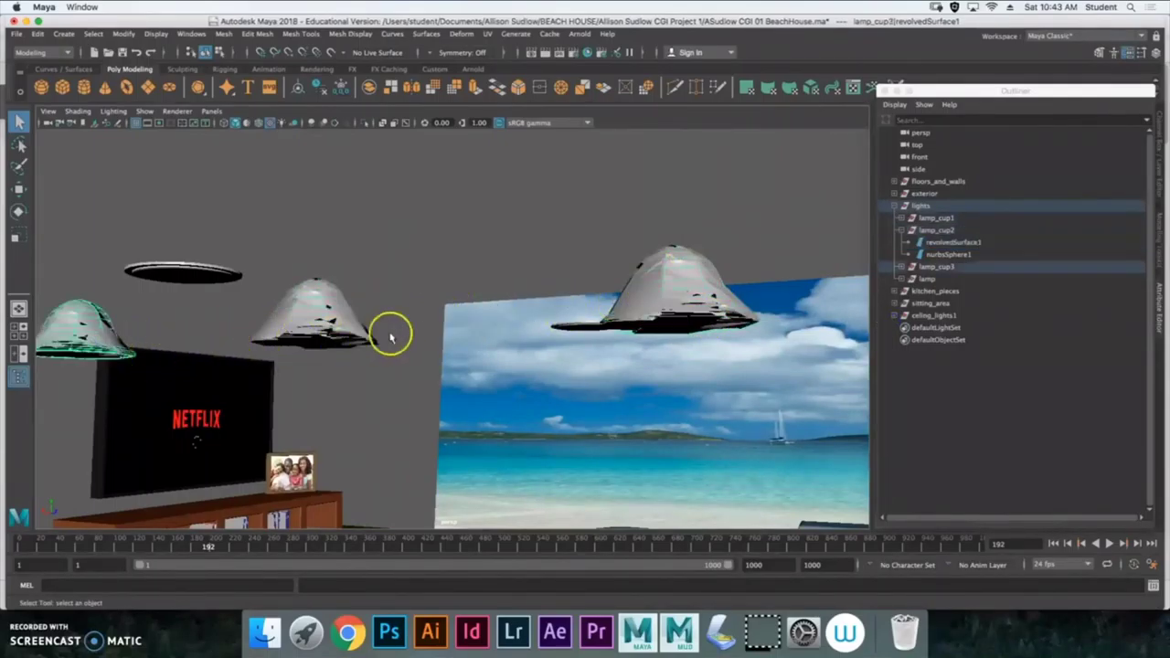
key(ctrl+z)
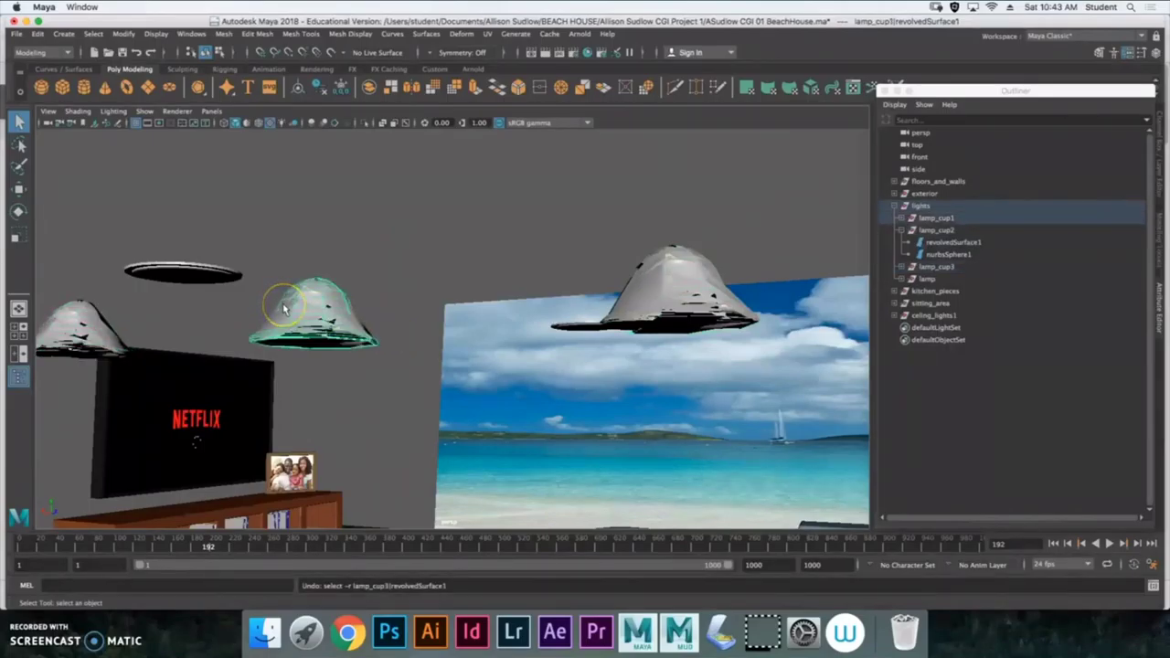
key(ctrl+z)
Step: Examine the kitchen counter around the sink and dish rack, select a plate in the rack, and undo that selection
alt+drag(356, 335, 207, 403)
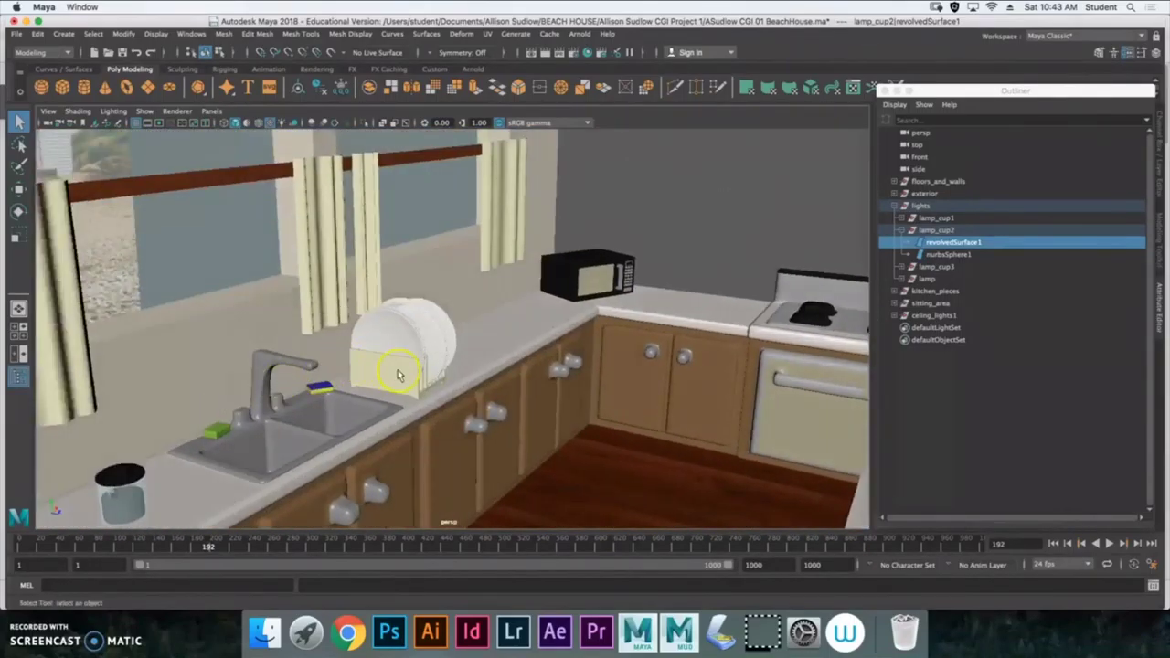
alt+middle_drag(335, 369, 323, 368)
alt+drag(323, 368, 559, 382)
alt+drag(840, 357, 777, 335)
click(784, 335)
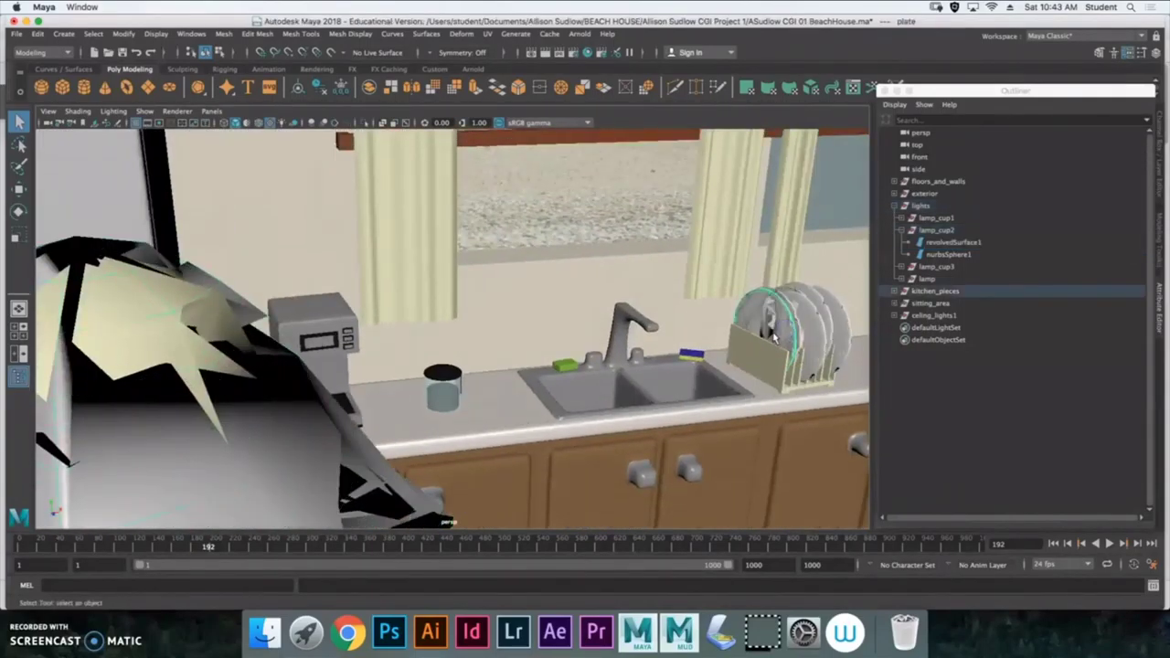
key(z)
scroll(748, 334, down, 10)
scroll(762, 331, up, 10)
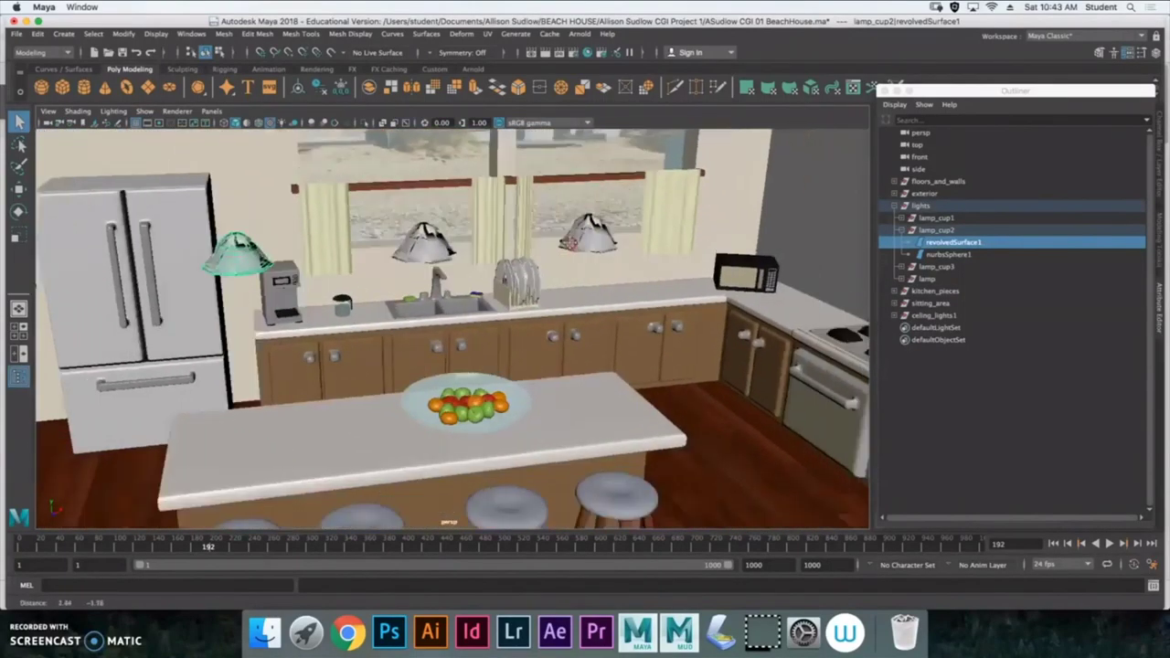
Step: Select the glass fruit bowl on the island and the L-shaped counter in turn, and clear the selection
alt+drag(571, 240, 700, 268)
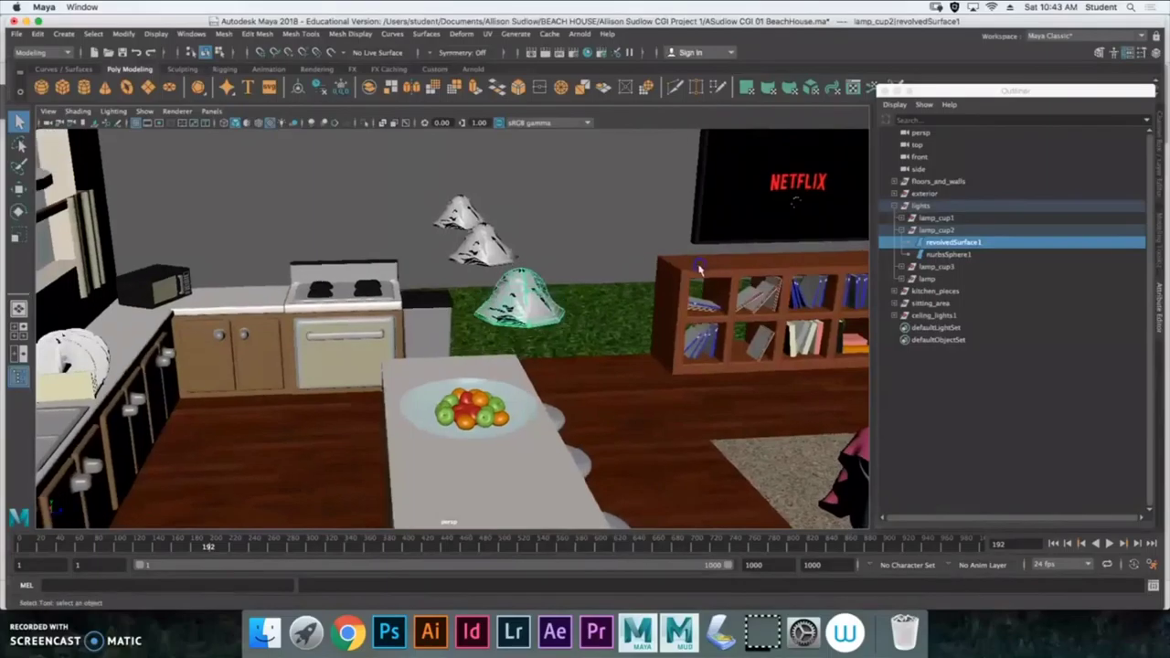
click(460, 423)
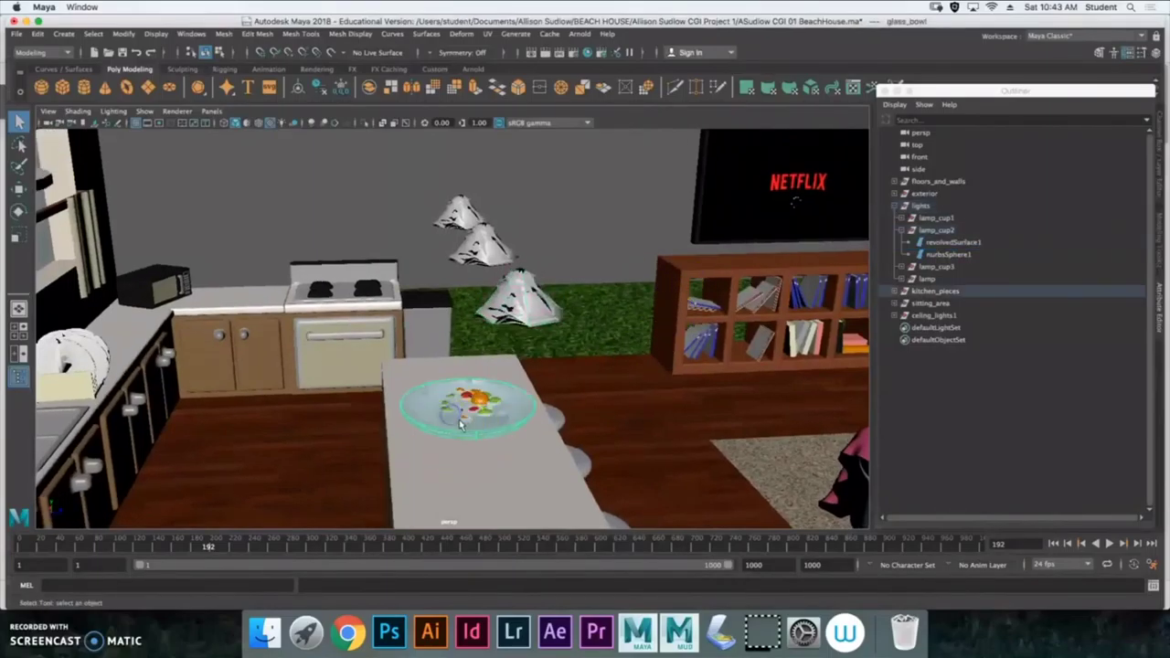
click(552, 238)
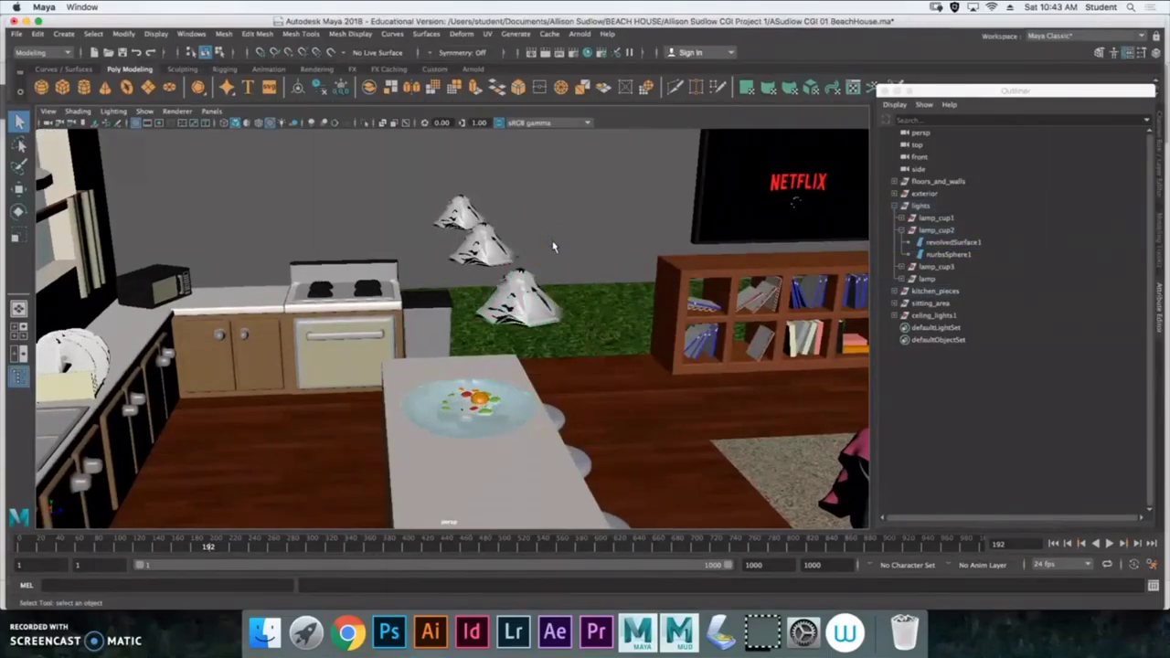
key(super+z)
click(319, 344)
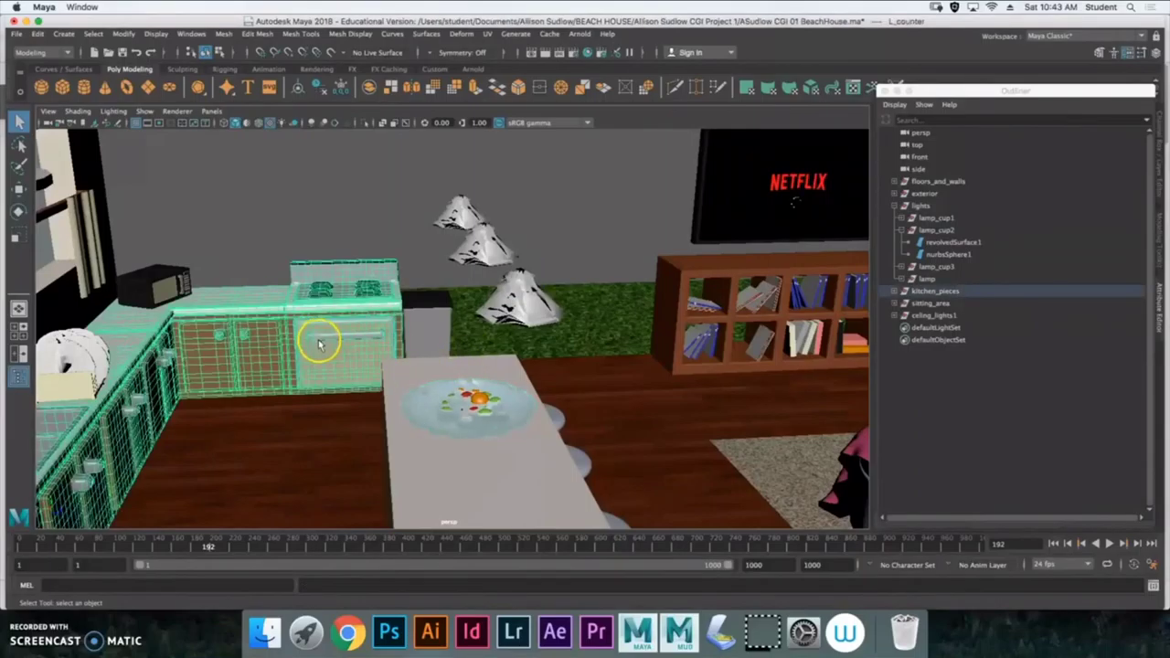
click(315, 235)
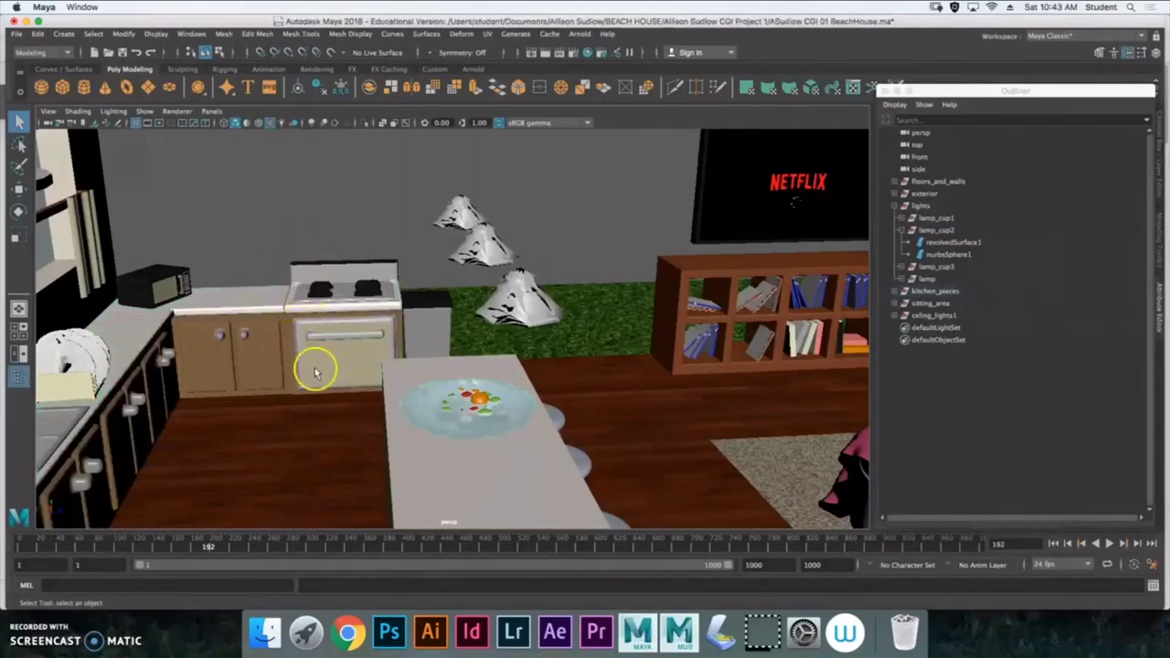
Step: Examine the room from above, moving from the stove and island to the rug, ottomans and pink blanket
alt+drag(314, 369, 254, 384)
alt+middle_drag(253, 384, 274, 128)
alt+drag(405, 466, 424, 332)
scroll(425, 332, down, 10)
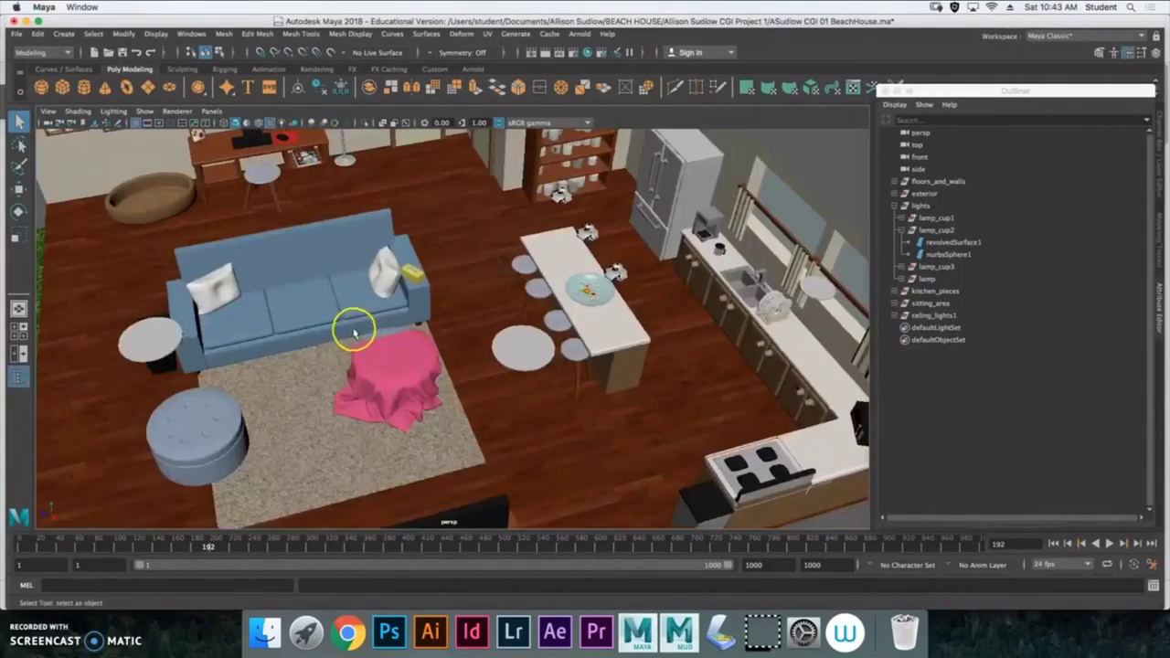
alt+middle_drag(353, 326, 450, 290)
alt+drag(418, 305, 422, 299)
scroll(423, 299, up, 12)
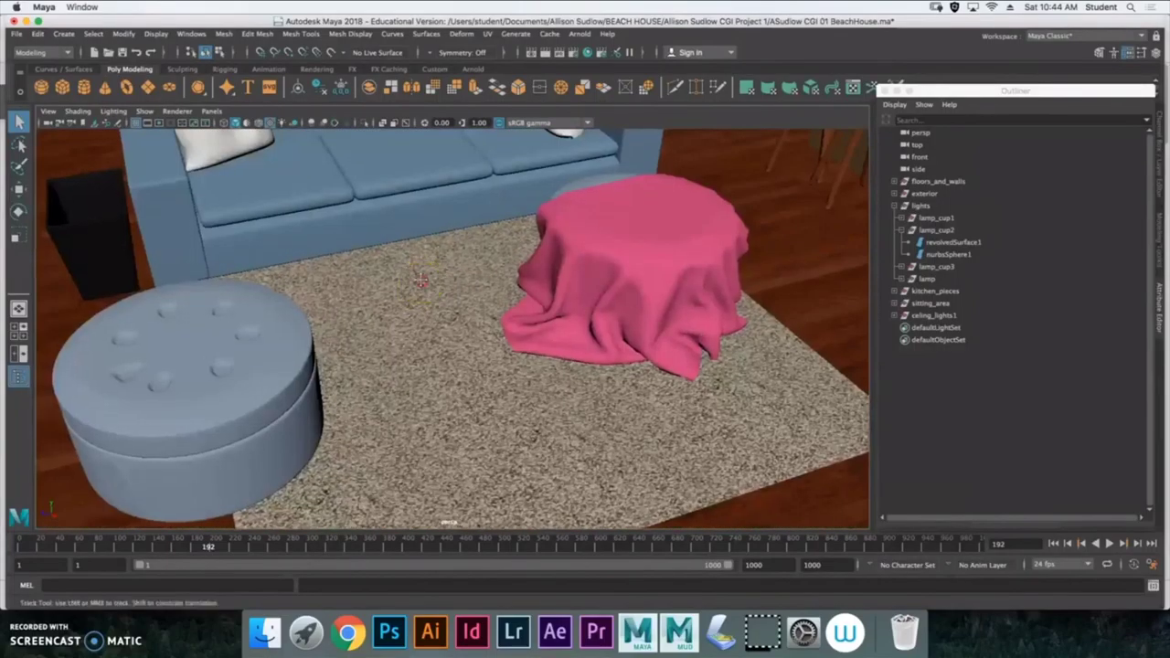
Step: Select the sofa's middle seat cushion, expand the sitting_area and sofa groups, and check the contents of pillow_R
scroll(420, 279, down, 10)
click(430, 311)
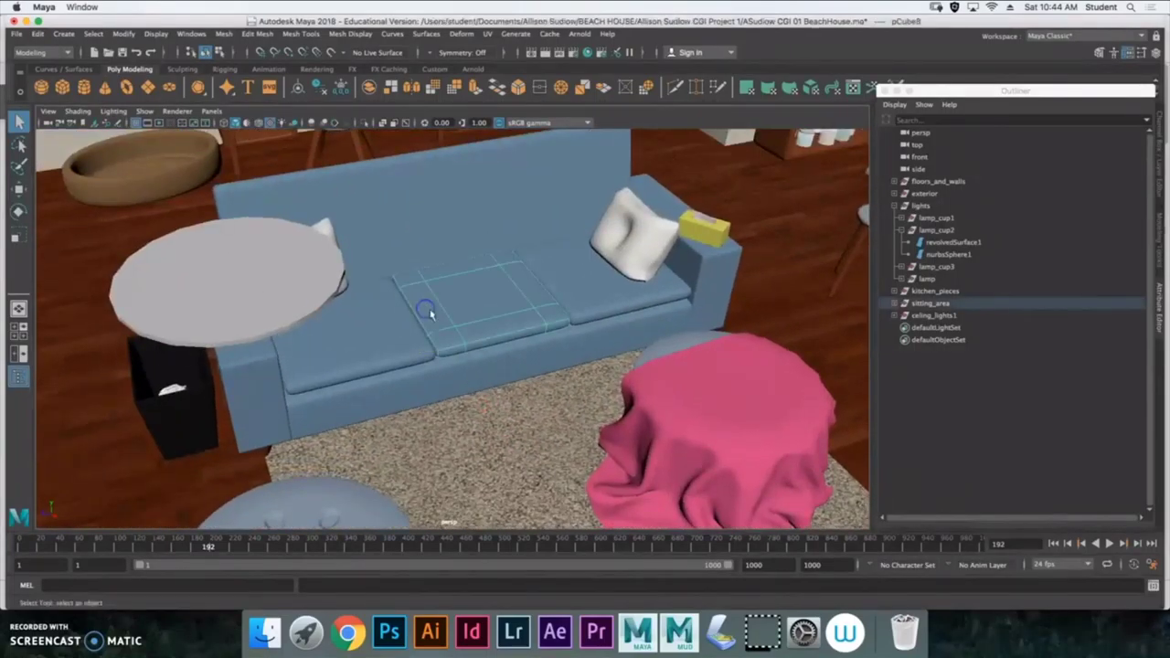
click(896, 302)
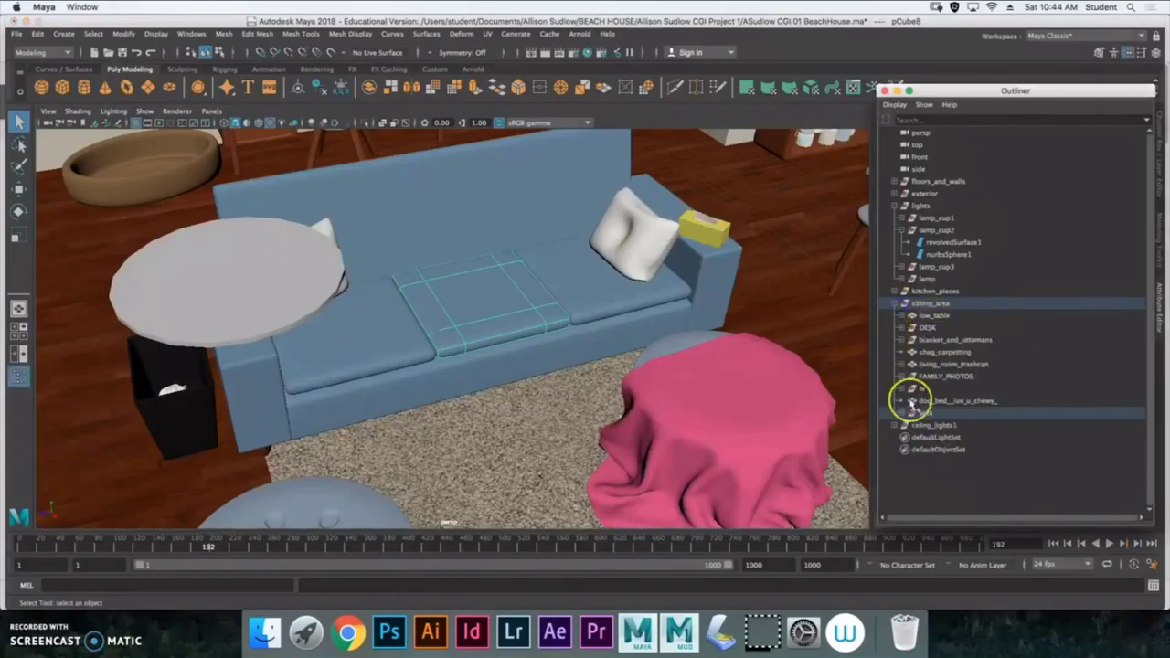
click(902, 413)
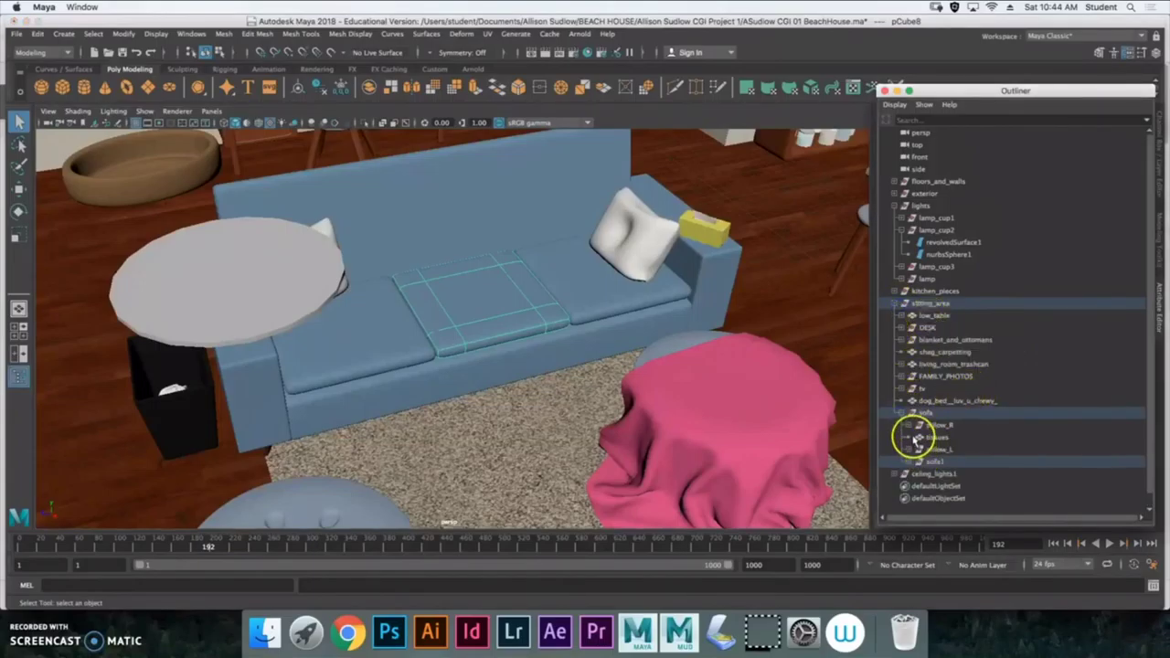
click(912, 425)
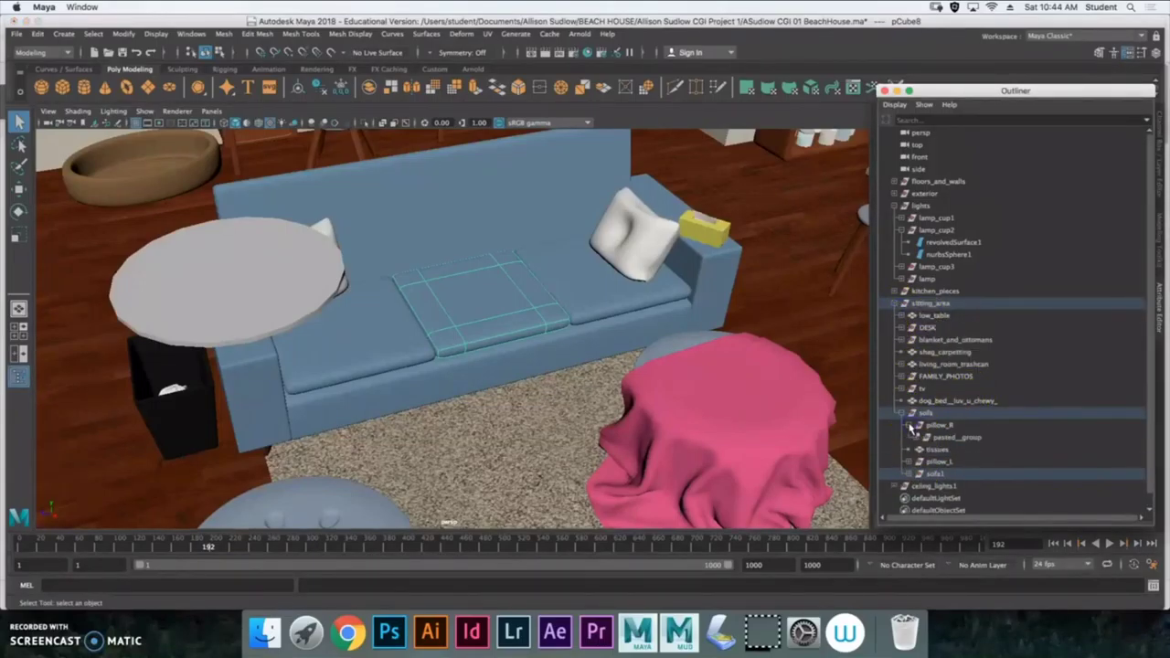
click(912, 426)
Step: Examine the sofa from the front, back and side, including its pillows, tissue box and legs, and the ottoman's legs
alt+drag(669, 381, 617, 380)
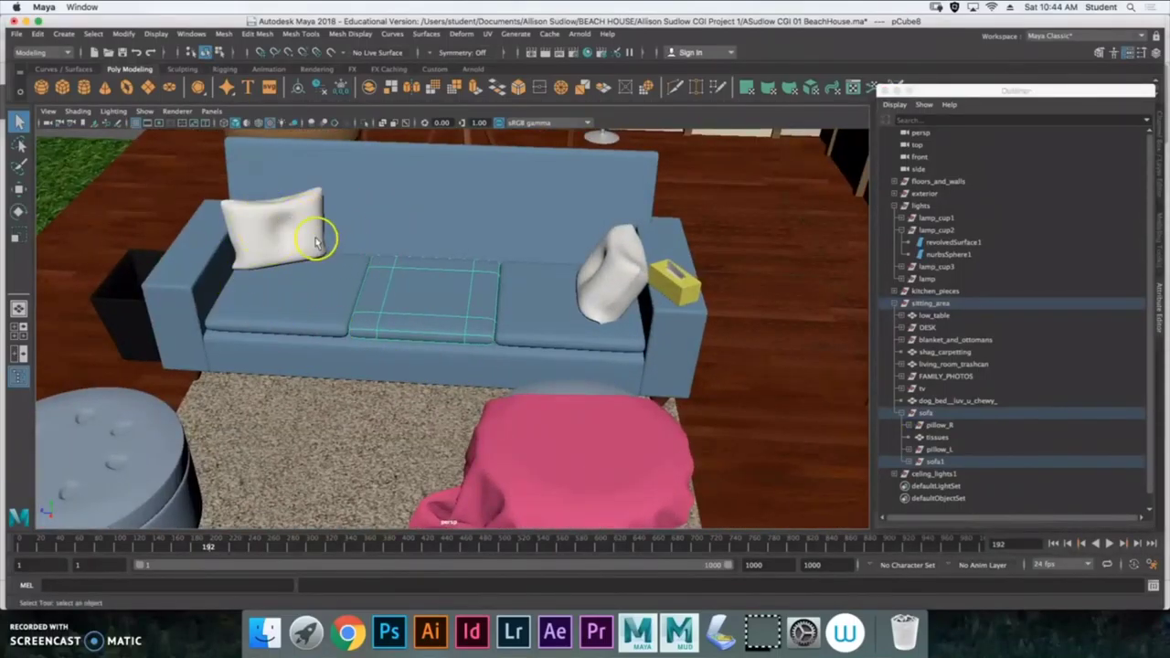
alt+drag(328, 324, 497, 292)
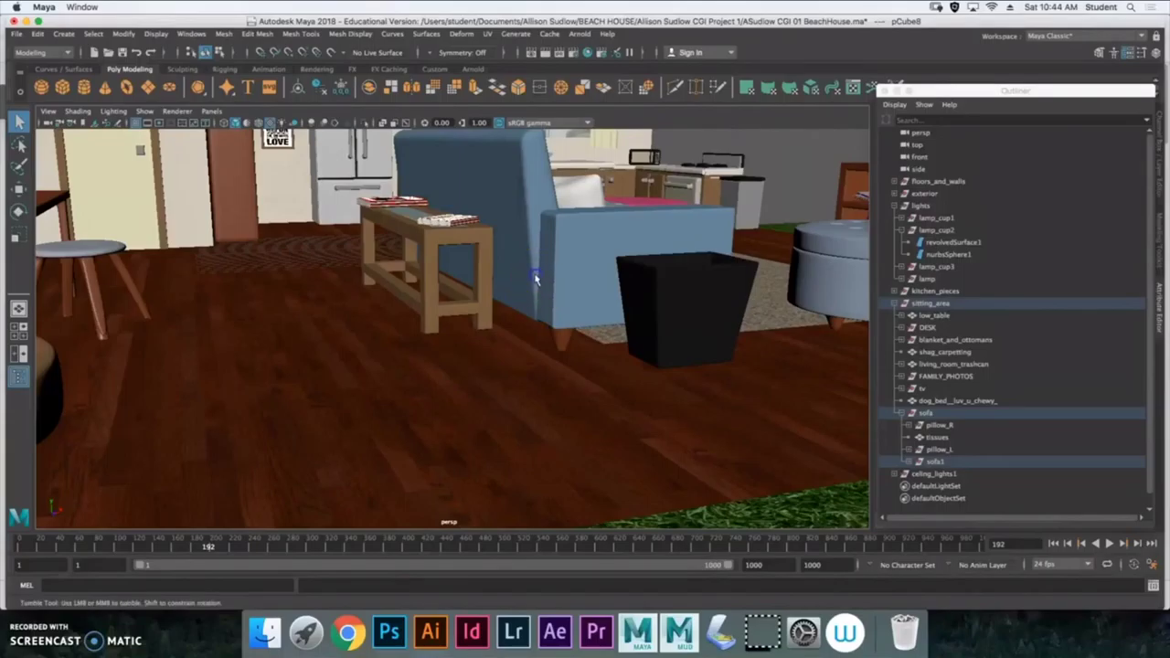
alt+drag(536, 274, 370, 305)
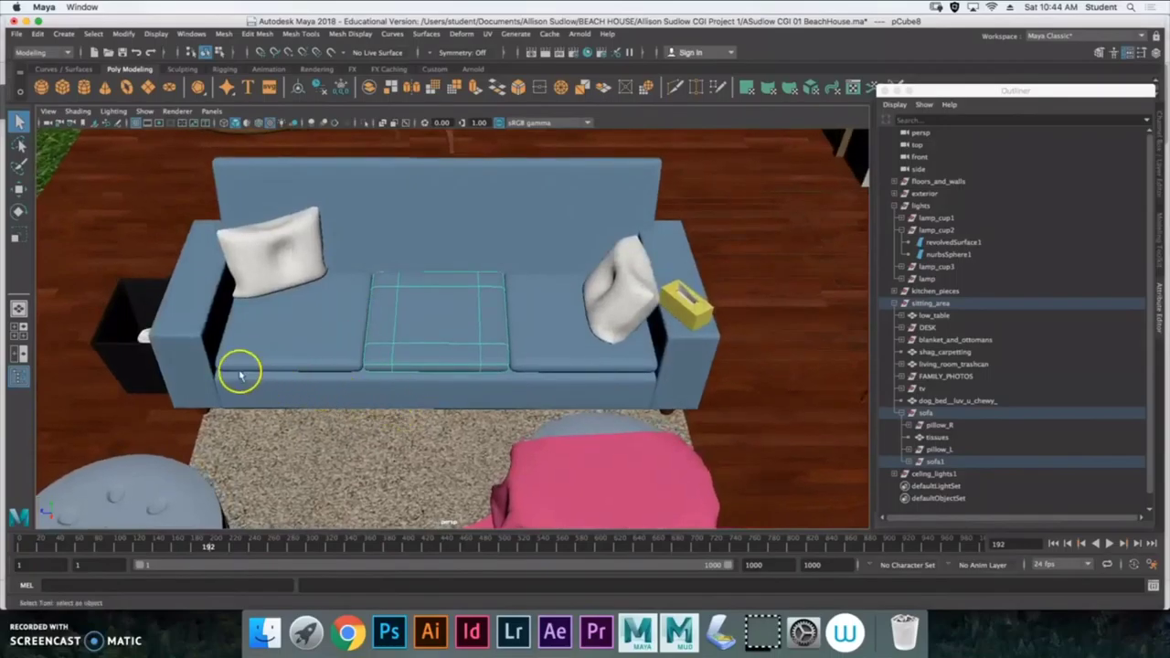
mouse_move(580, 358)
alt+mouse_down()
mouse_move(549, 363)
mouse_move(595, 366)
alt+mouse_up()
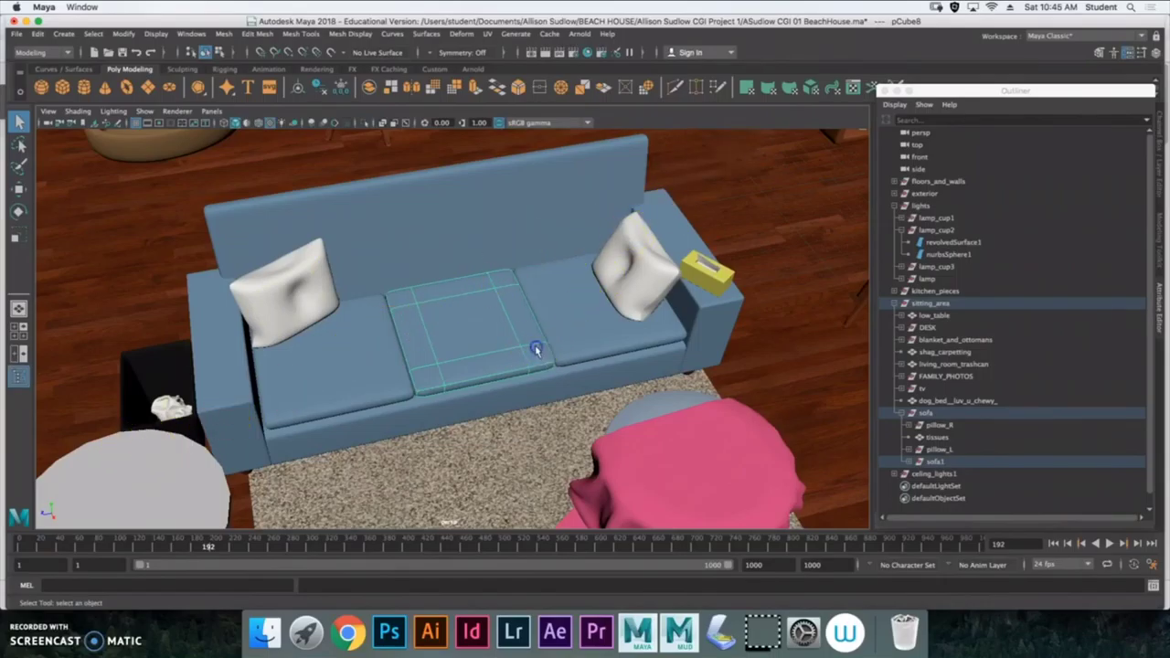
alt+drag(535, 349, 519, 329)
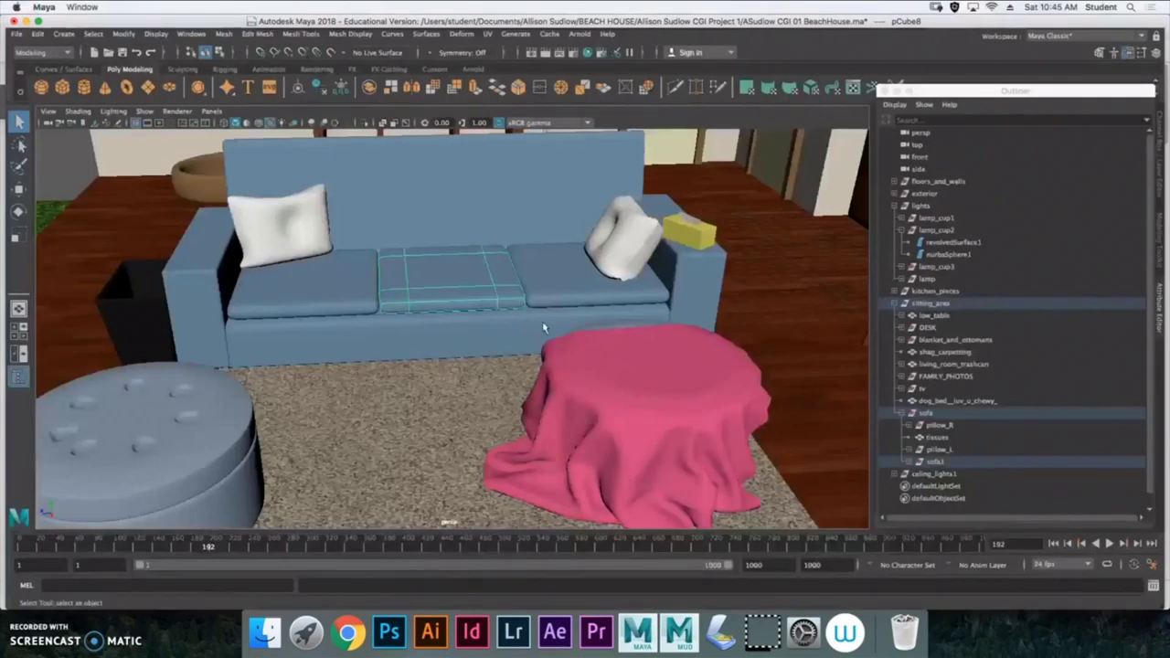
mouse_move(413, 357)
alt+mouse_down()
mouse_move(486, 332)
mouse_move(429, 348)
alt+mouse_up()
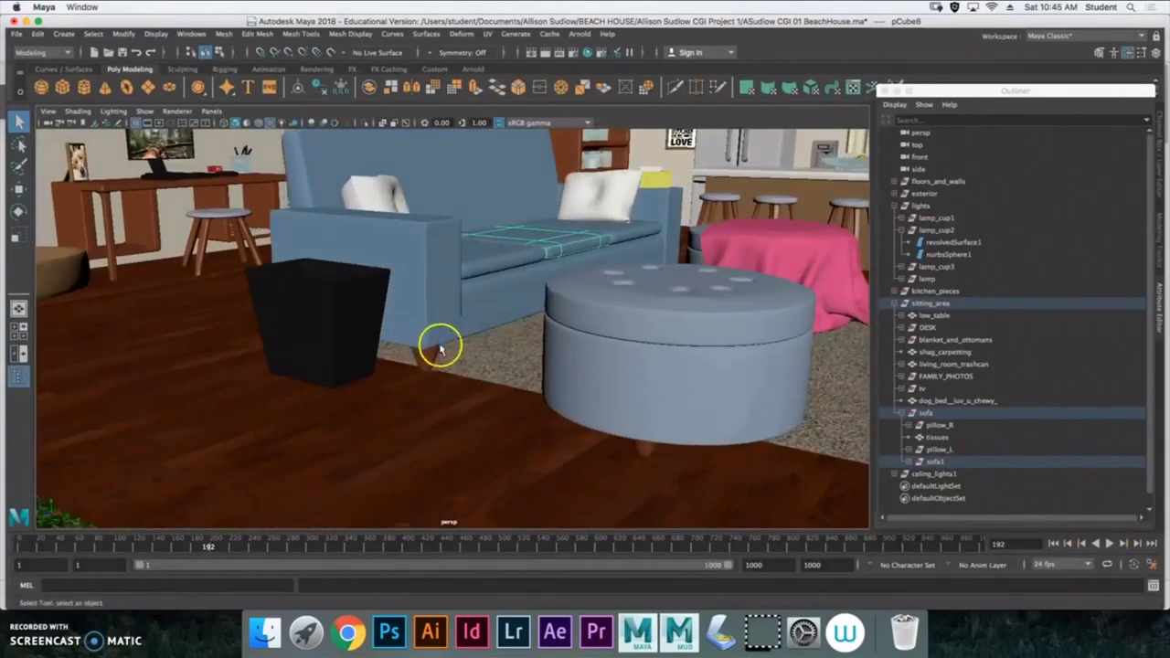
alt+drag(522, 325, 522, 366)
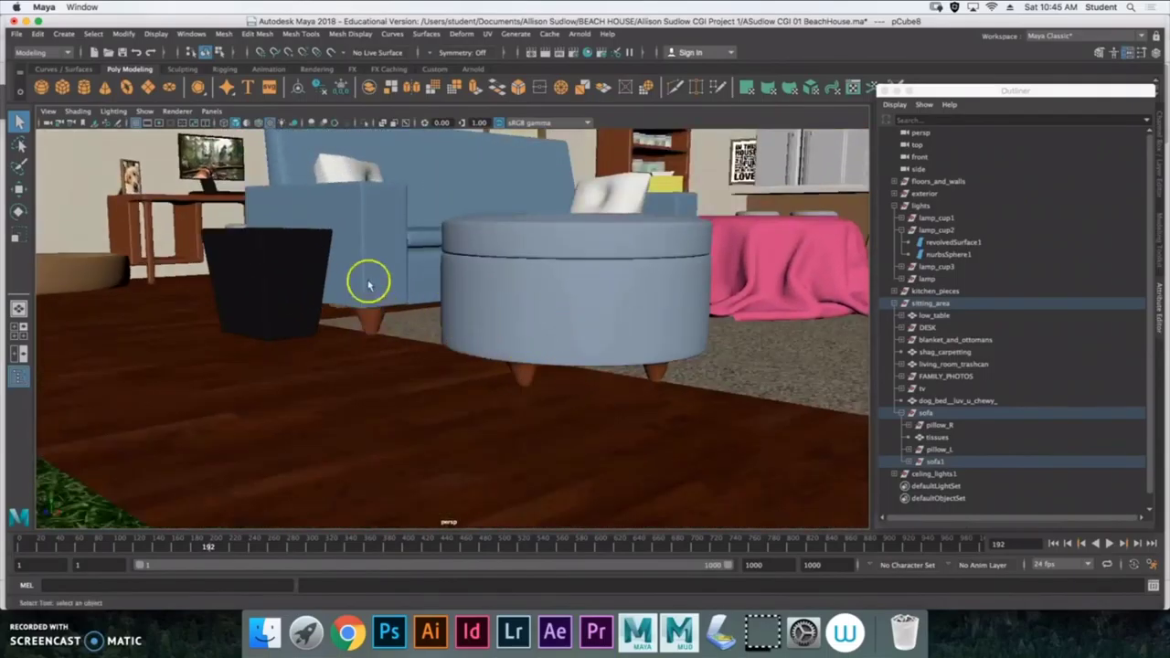
Step: Create a polygon cylinder in the scene
click(84, 87)
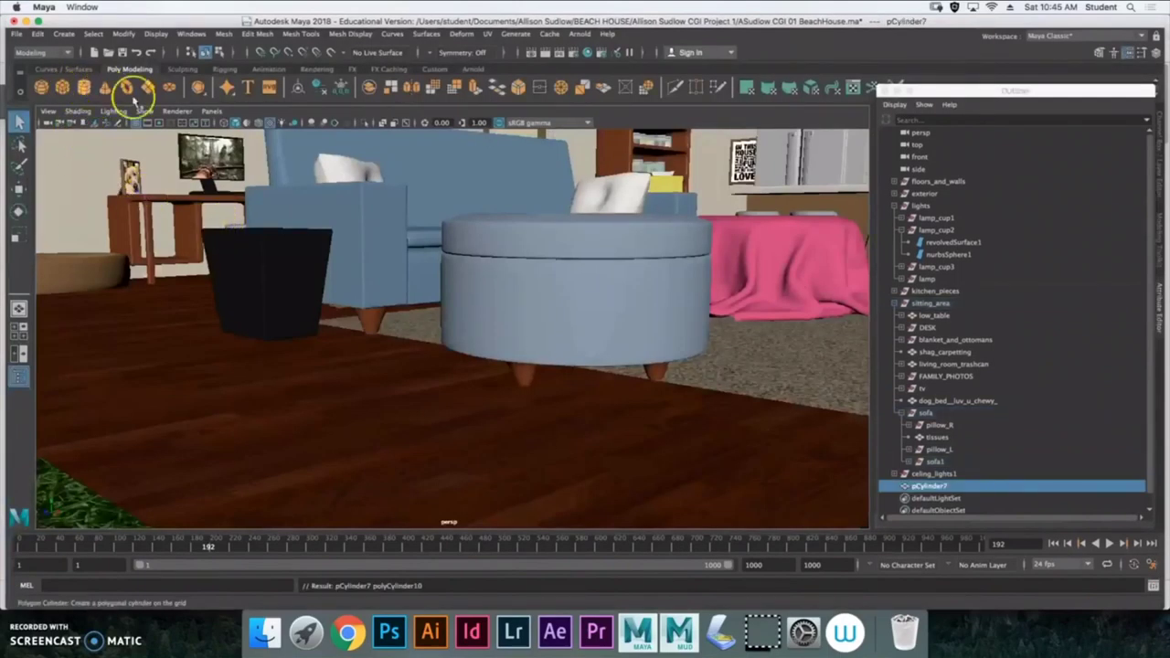
alt+drag(472, 344, 492, 377)
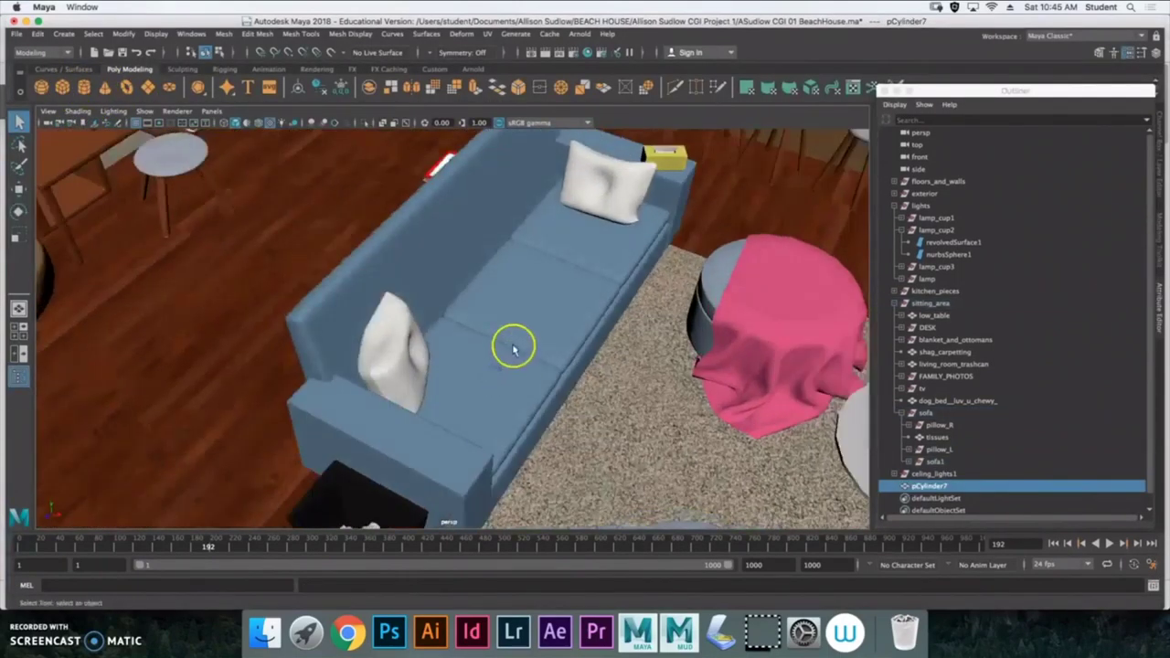
Step: Delete the newly created polygon cylinder pCylinder7 from the scene
click(942, 493)
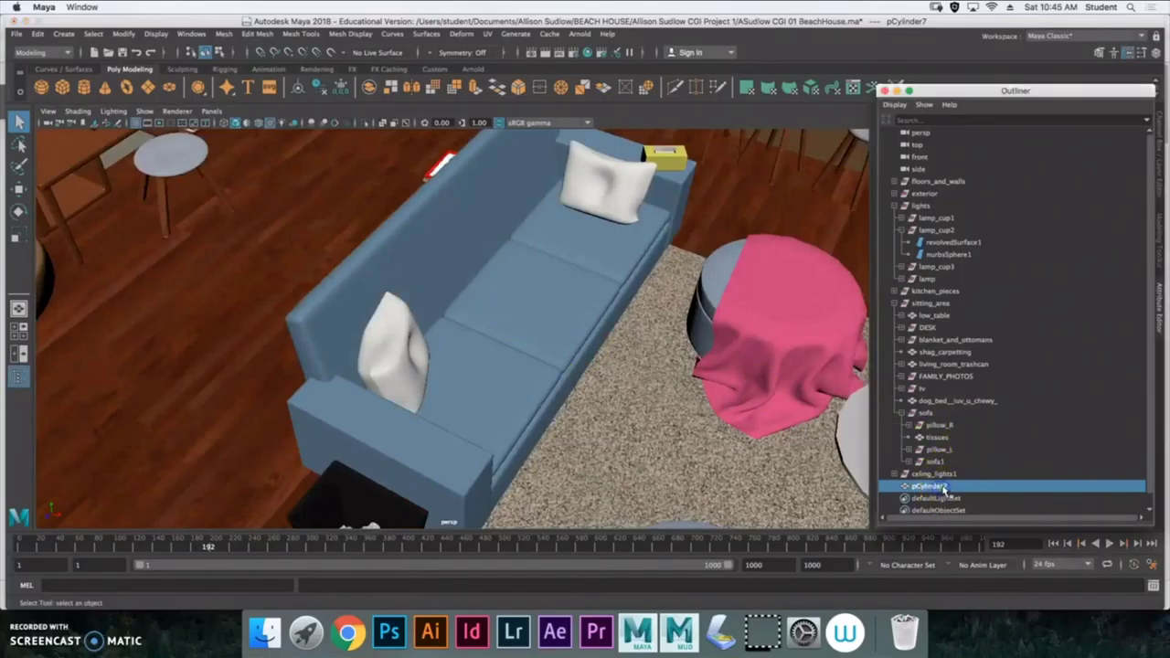
key(Delete)
Step: Examine the whole room from above and at floor level, including the trash can and the sofa and ottoman legs
scroll(596, 382, down, 10)
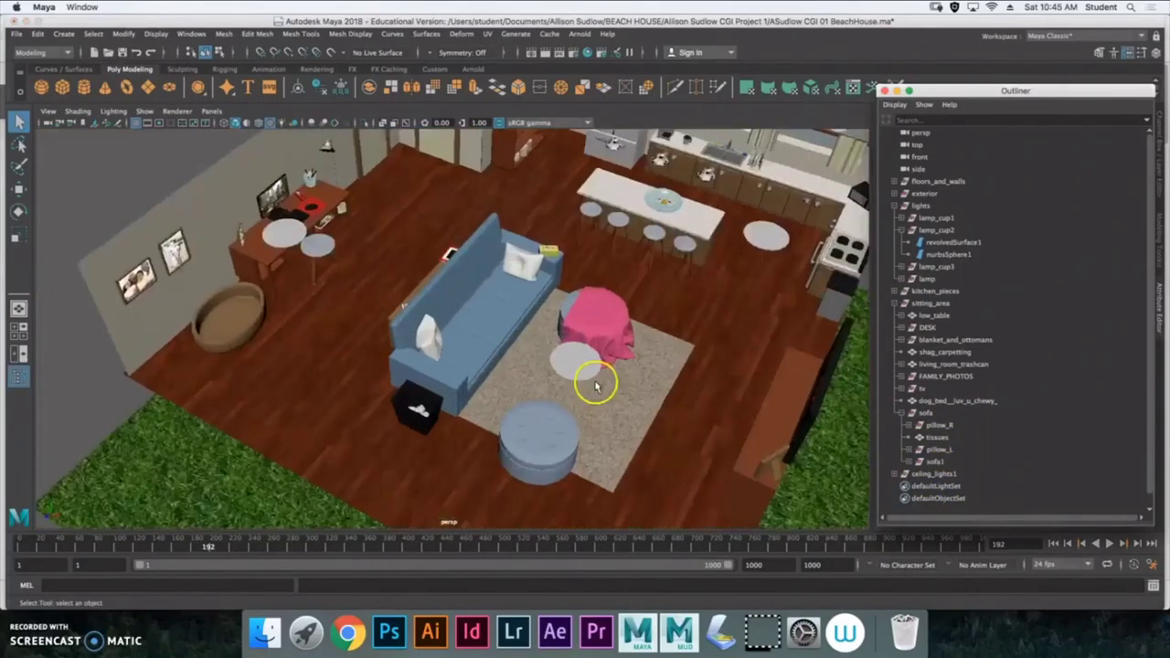
alt+drag(595, 382, 487, 391)
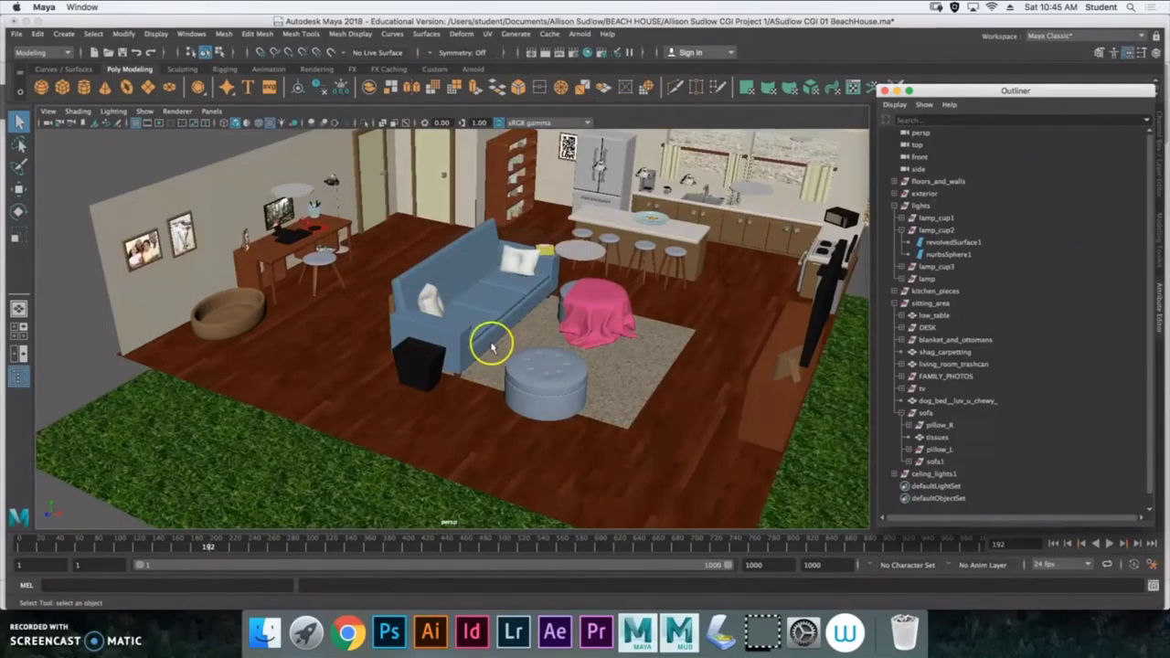
alt+drag(504, 359, 509, 342)
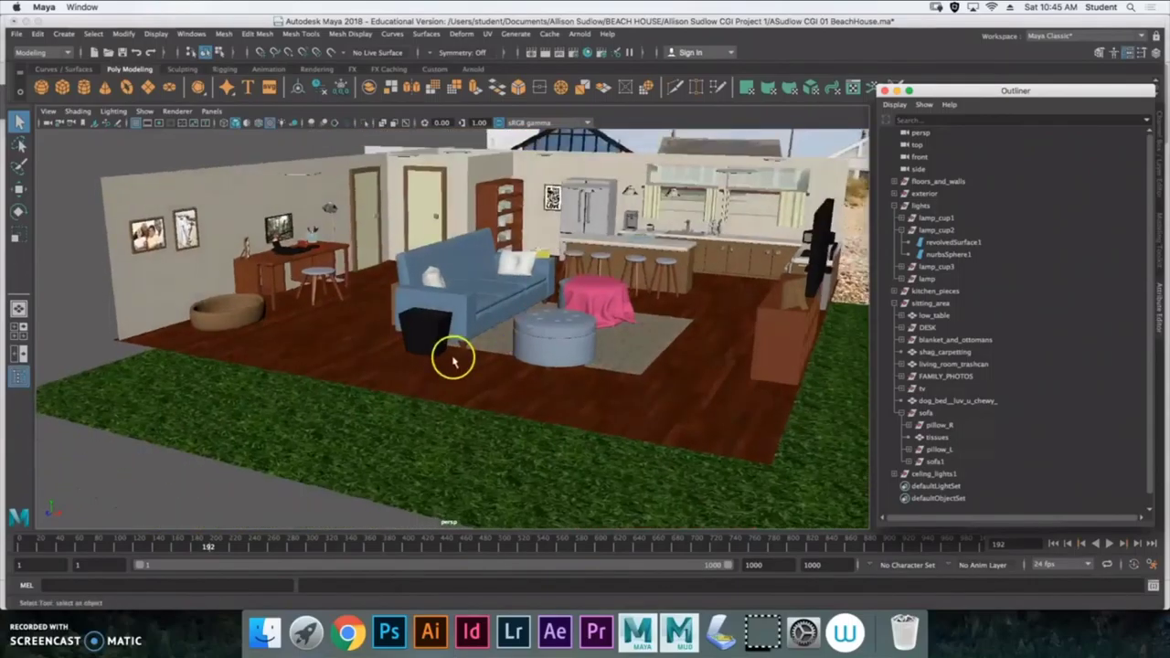
scroll(451, 358, down, 15)
scroll(450, 359, down, 8)
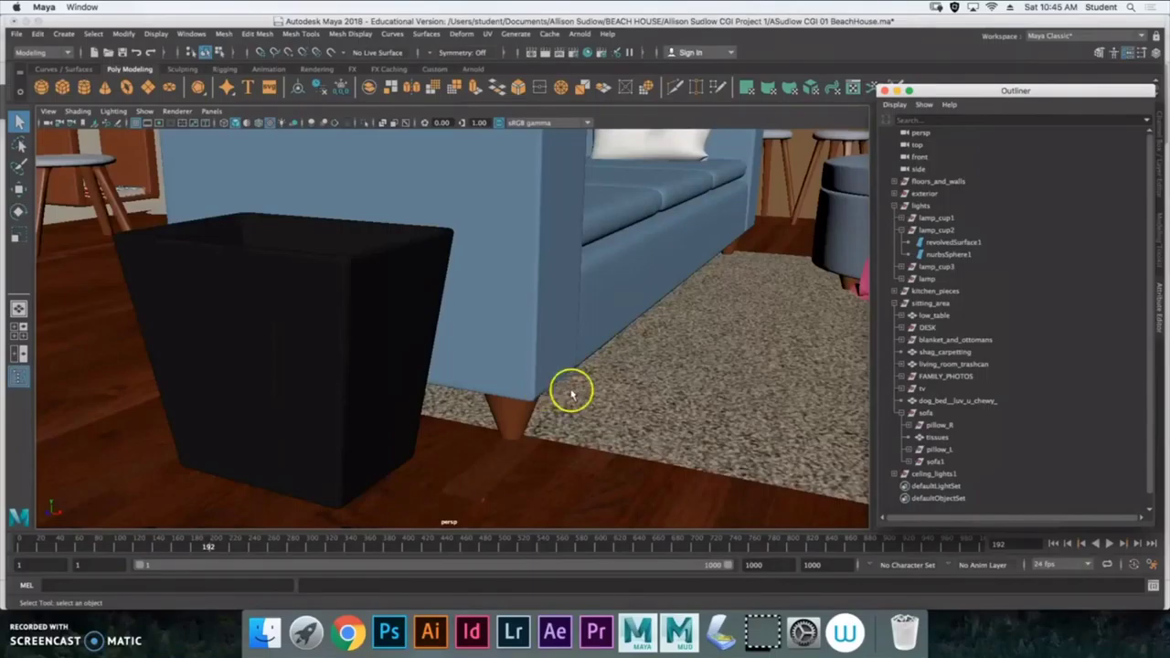
alt+drag(578, 393, 551, 282)
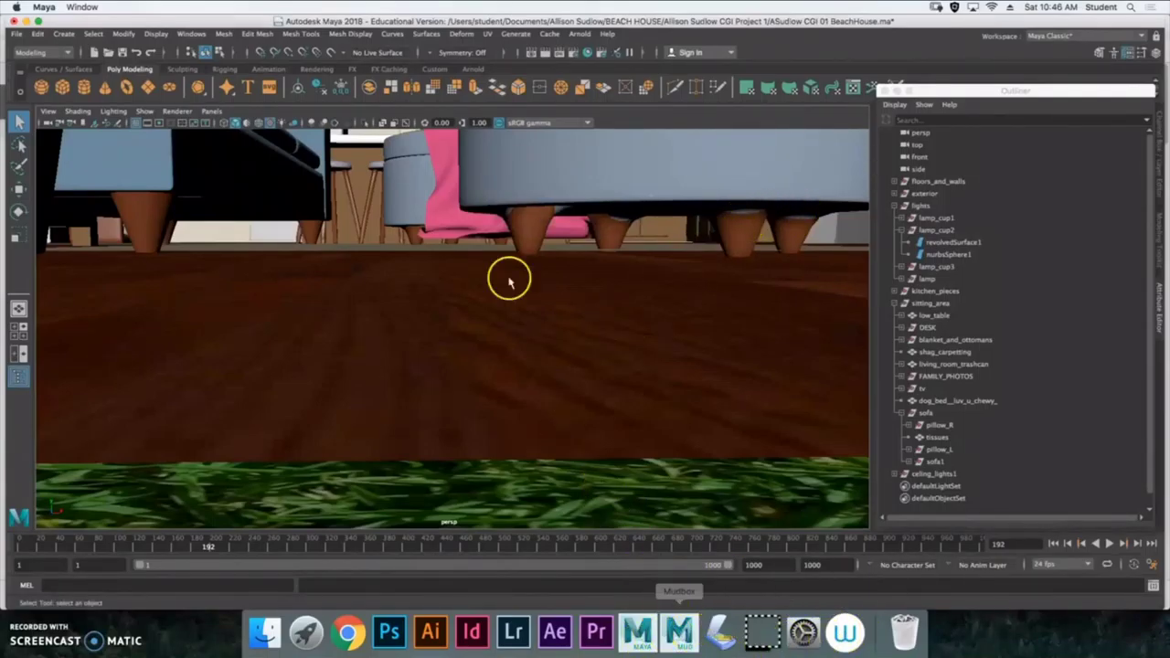
alt+drag(525, 296, 639, 327)
scroll(462, 316, down, 5)
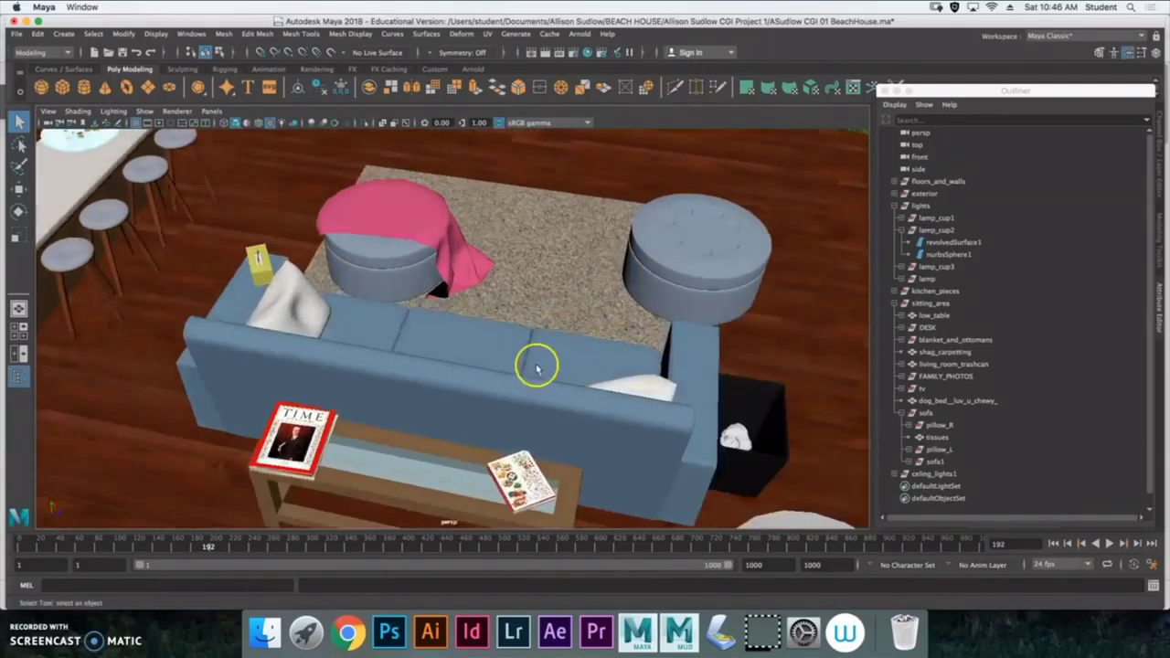
Step: Examine the low table behind the sofa, including the ABC menu book and the TIME book on it
alt+middle_drag(538, 368, 479, 192)
scroll(449, 320, down, 5)
scroll(447, 316, up, 10)
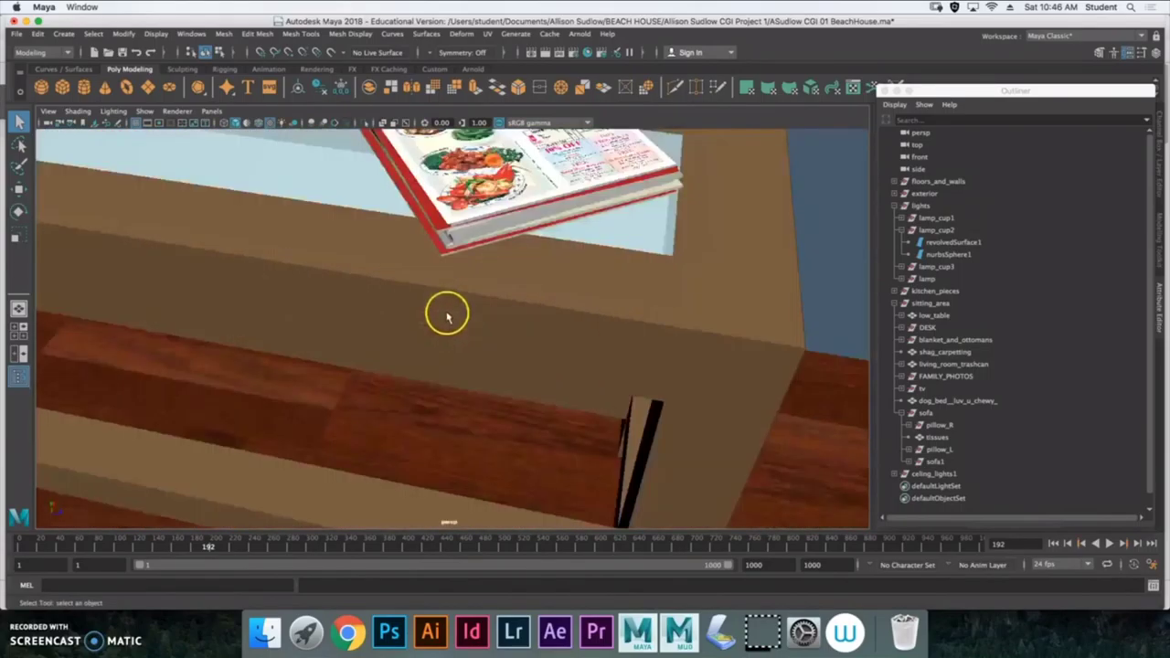
alt+drag(447, 317, 498, 267)
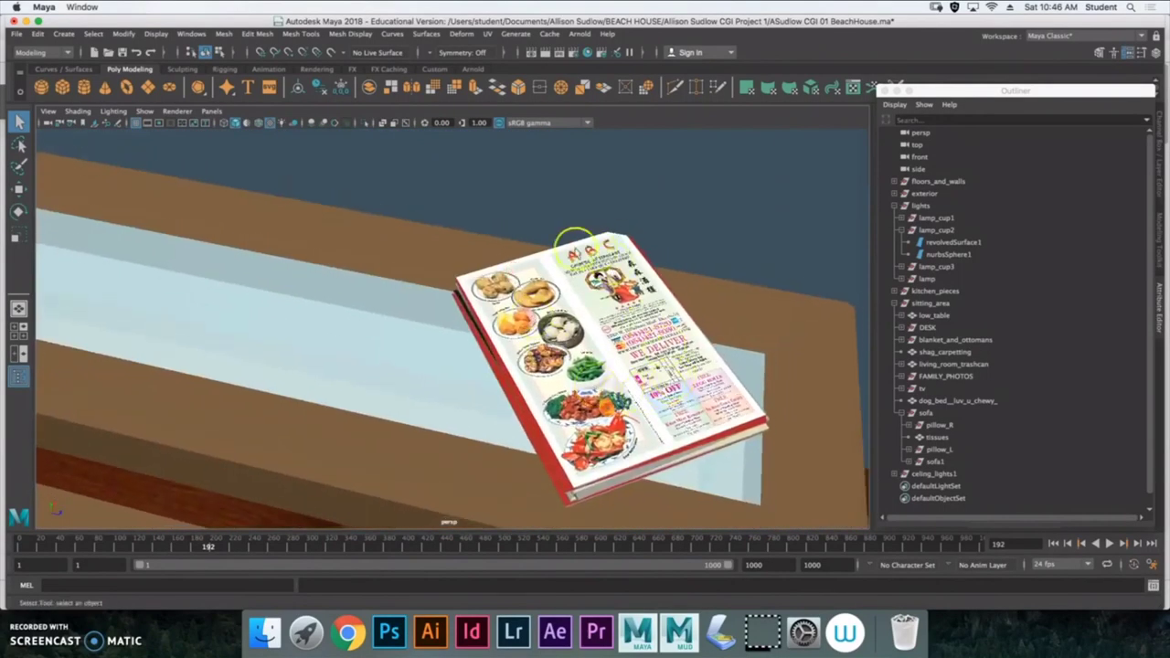
alt+drag(592, 411, 602, 359)
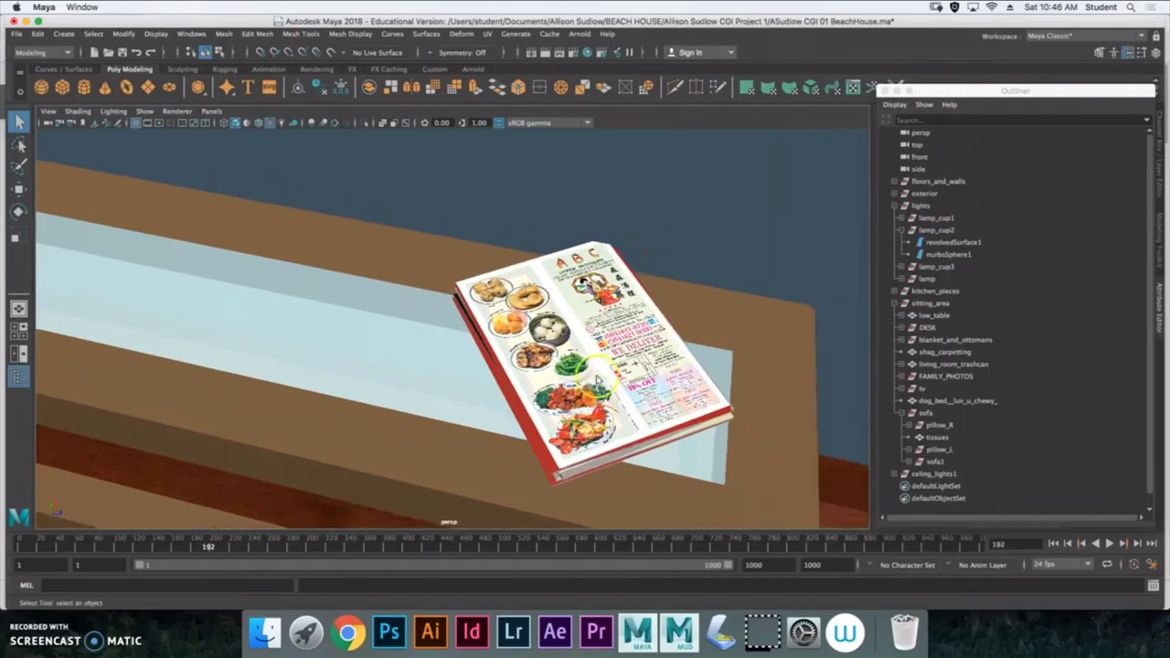
scroll(557, 364, down, 10)
scroll(557, 360, up, 6)
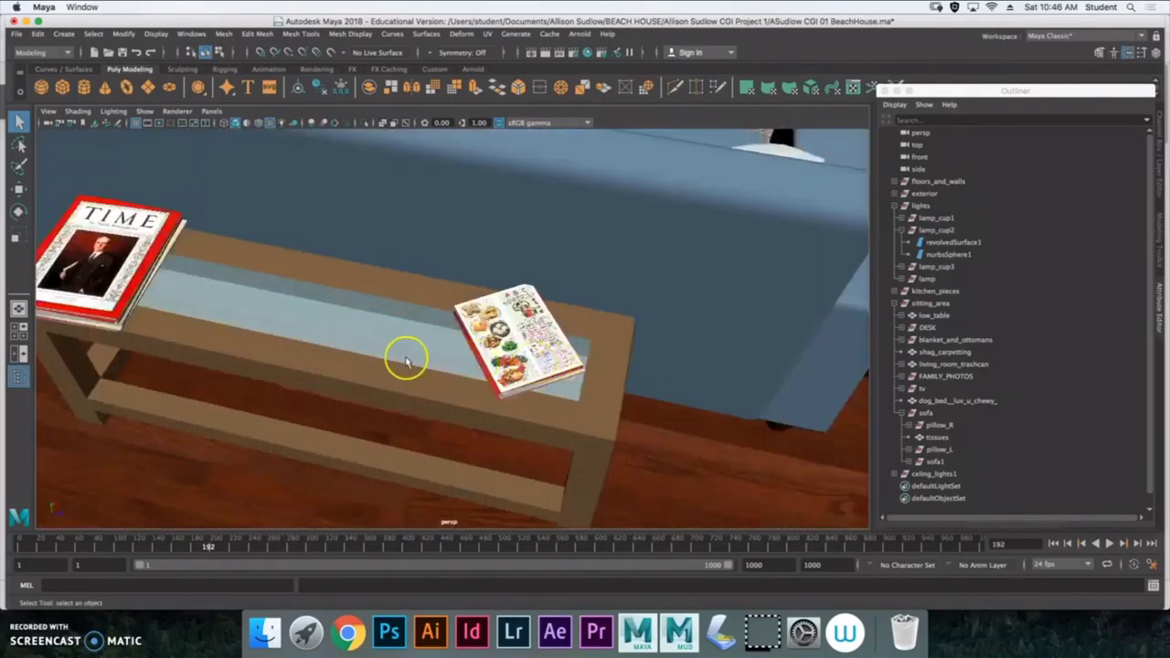
alt+middle_drag(394, 358, 543, 361)
alt+drag(543, 360, 541, 368)
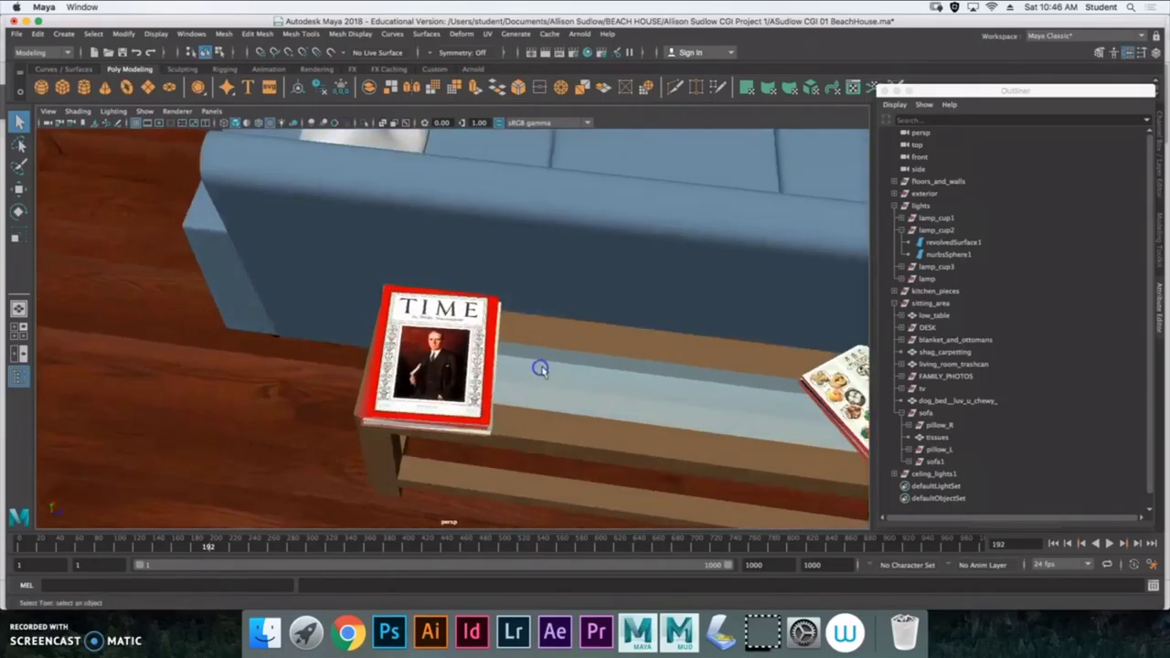
alt+middle_drag(540, 368, 380, 357)
scroll(380, 358, down, 1)
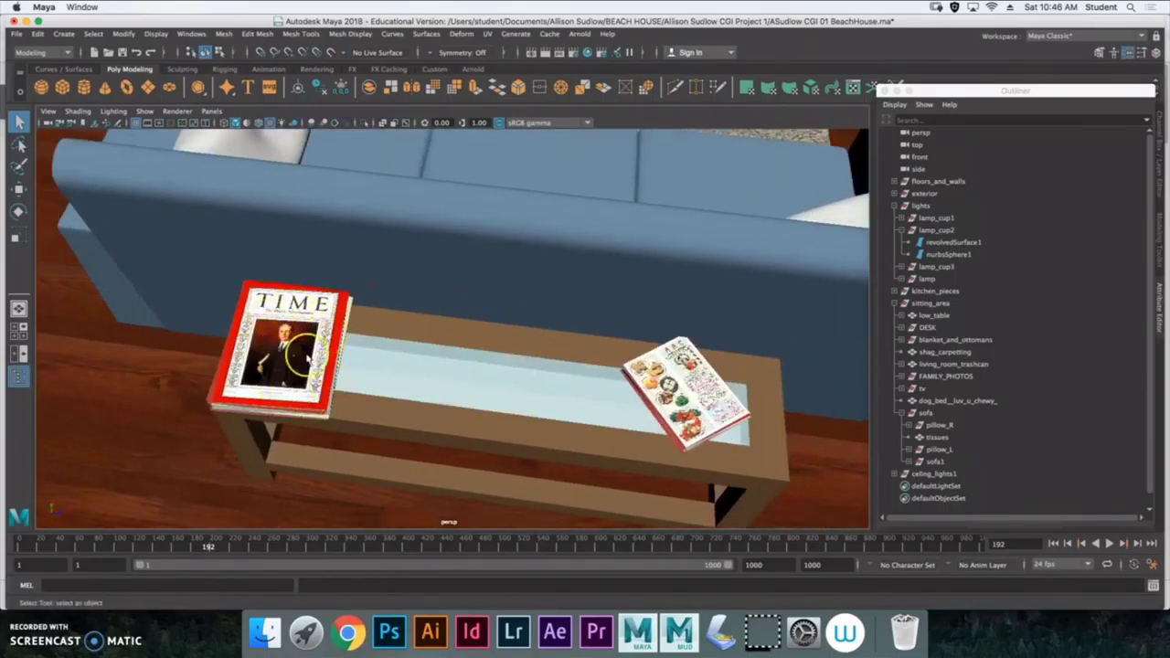
scroll(380, 356, down, 3)
alt+drag(484, 277, 484, 238)
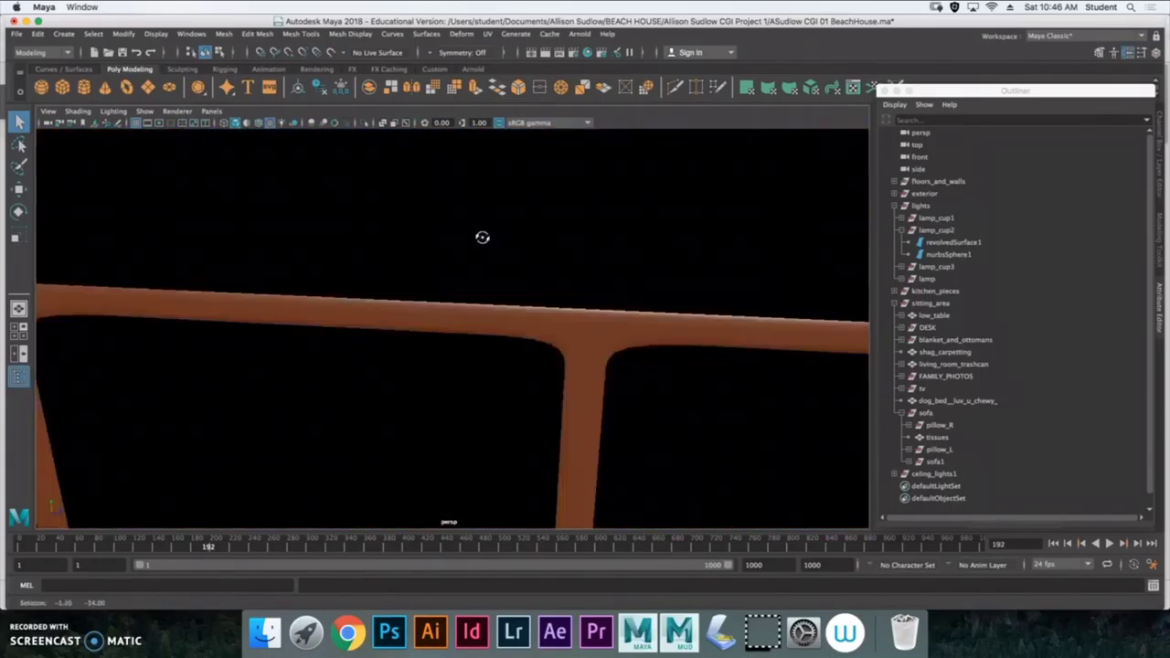
alt+middle_drag(484, 238, 348, 397)
scroll(349, 395, down, 4)
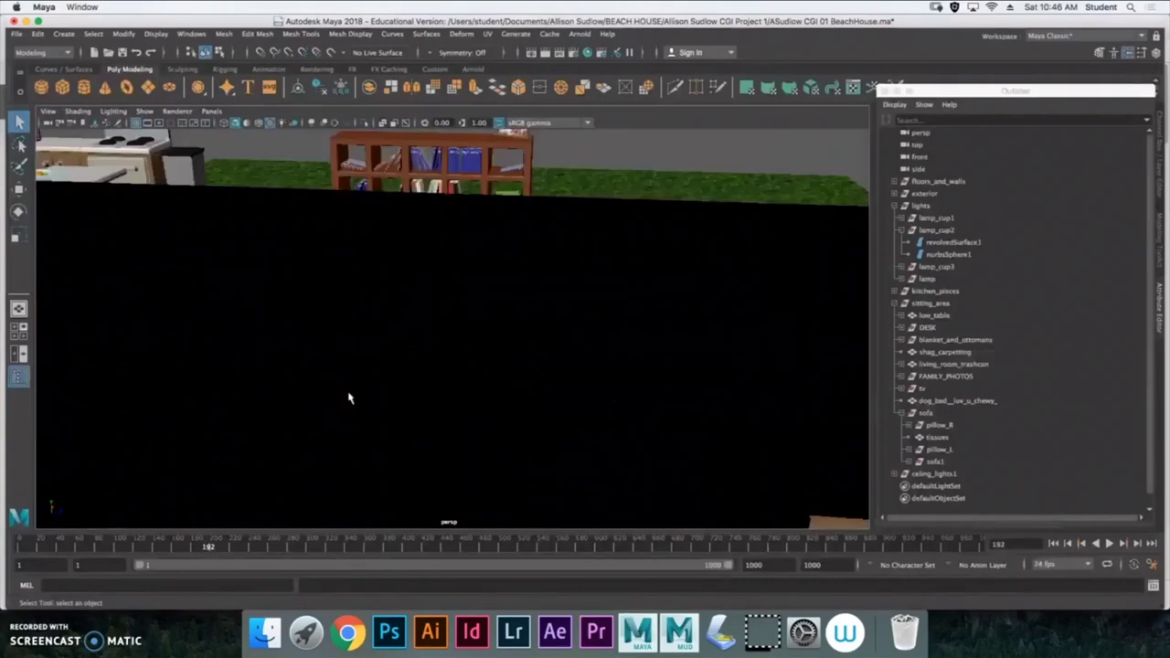
scroll(348, 393, up, 6)
scroll(348, 393, down, 3)
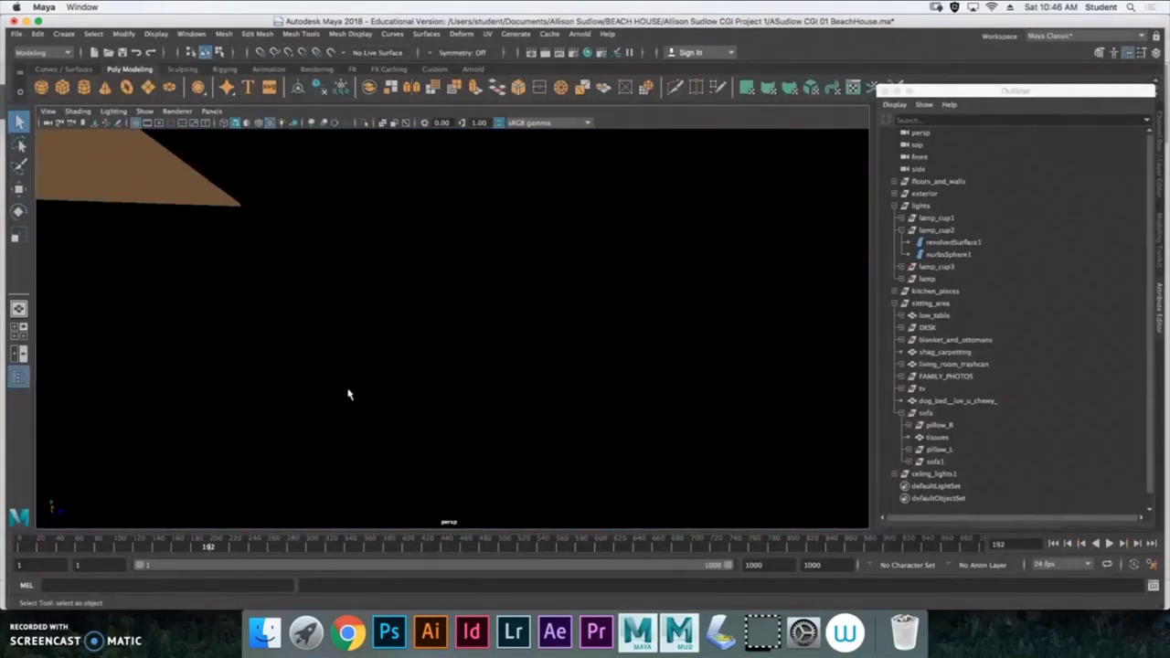
scroll(348, 392, down, 5)
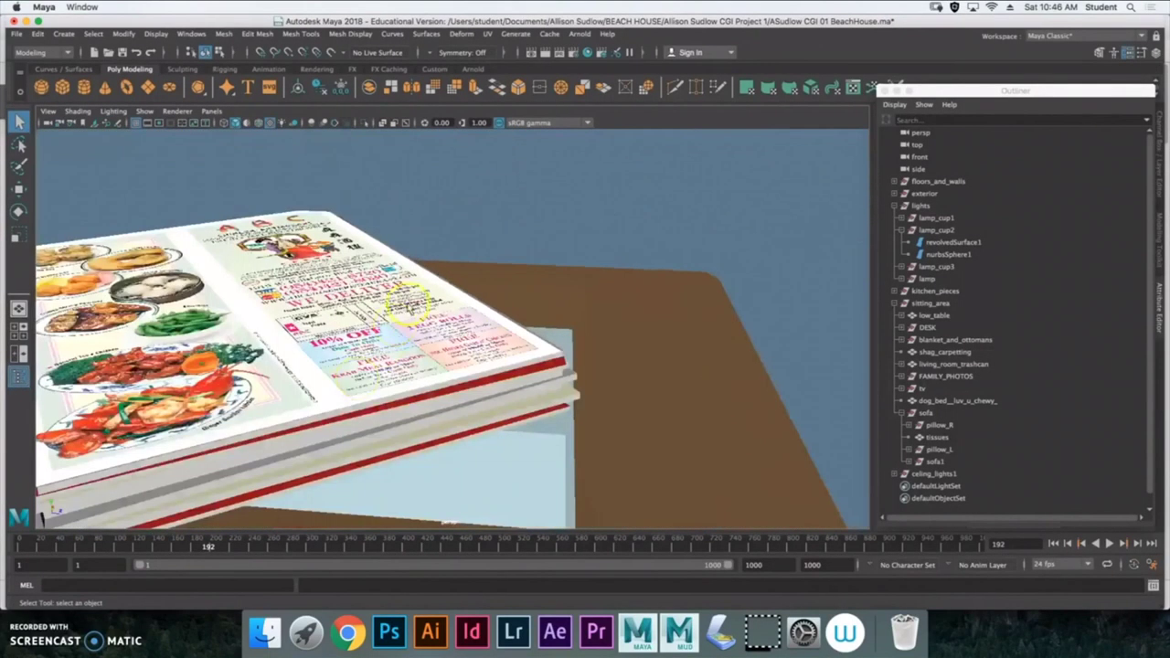
Step: Select a blue DVD case in the bookcase under the TV, frame it in the view, and clear the selection
alt+middle_drag(408, 303, 396, 549)
alt+middle_drag(387, 256, 399, 458)
click(466, 220)
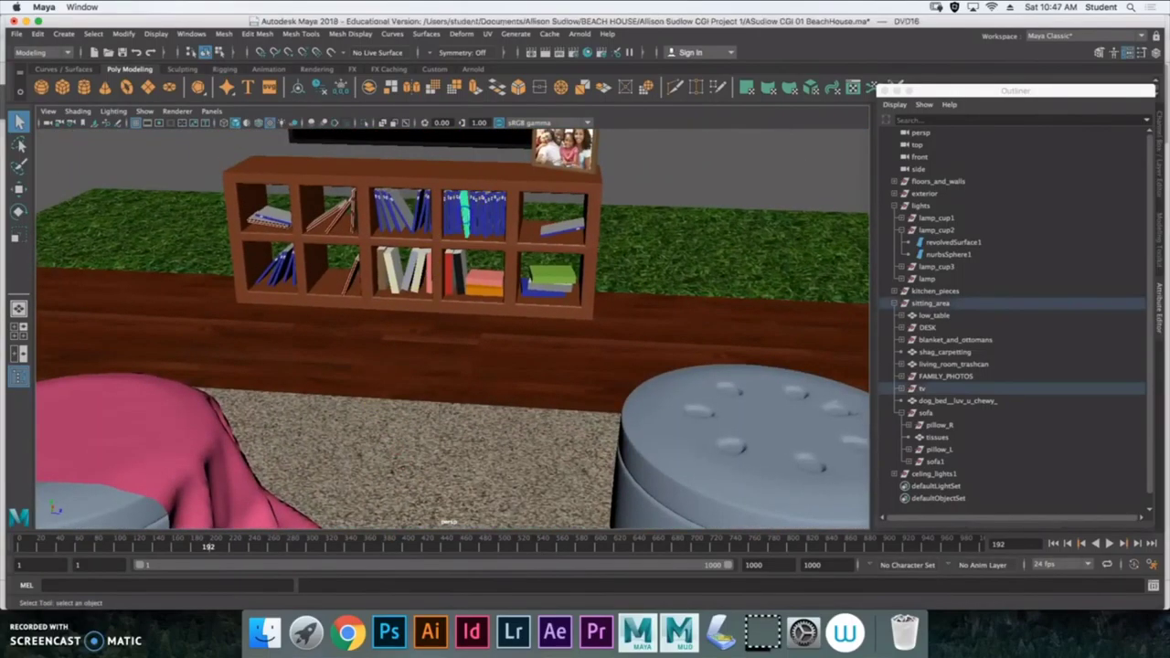
key(f)
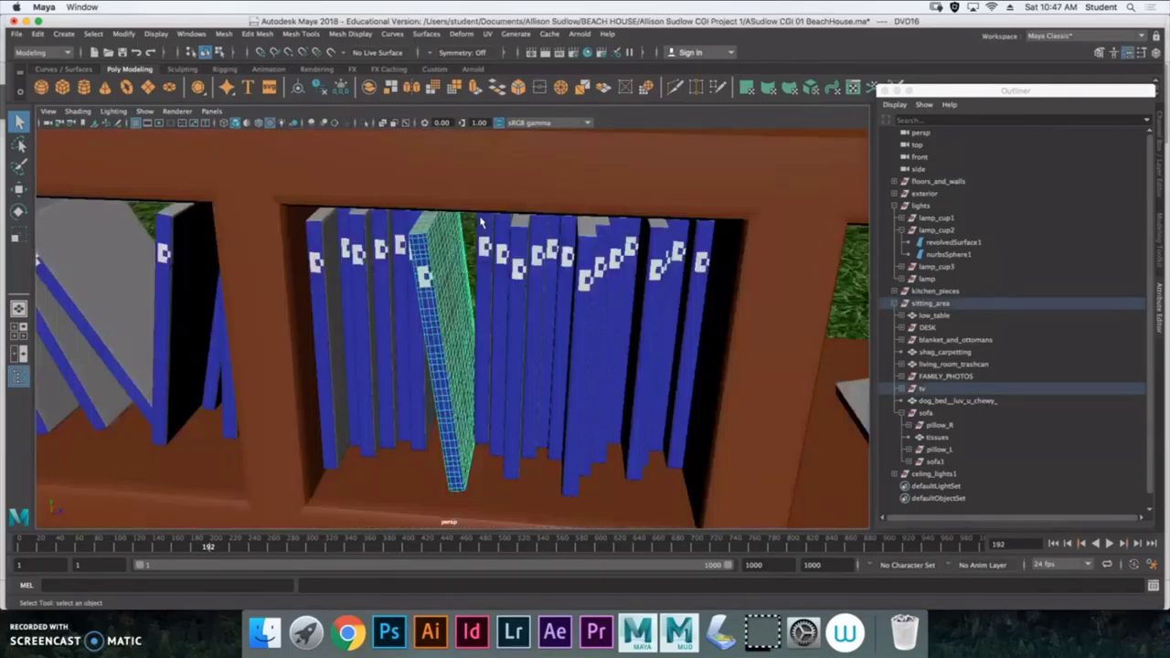
scroll(447, 203, down, 8)
click(710, 181)
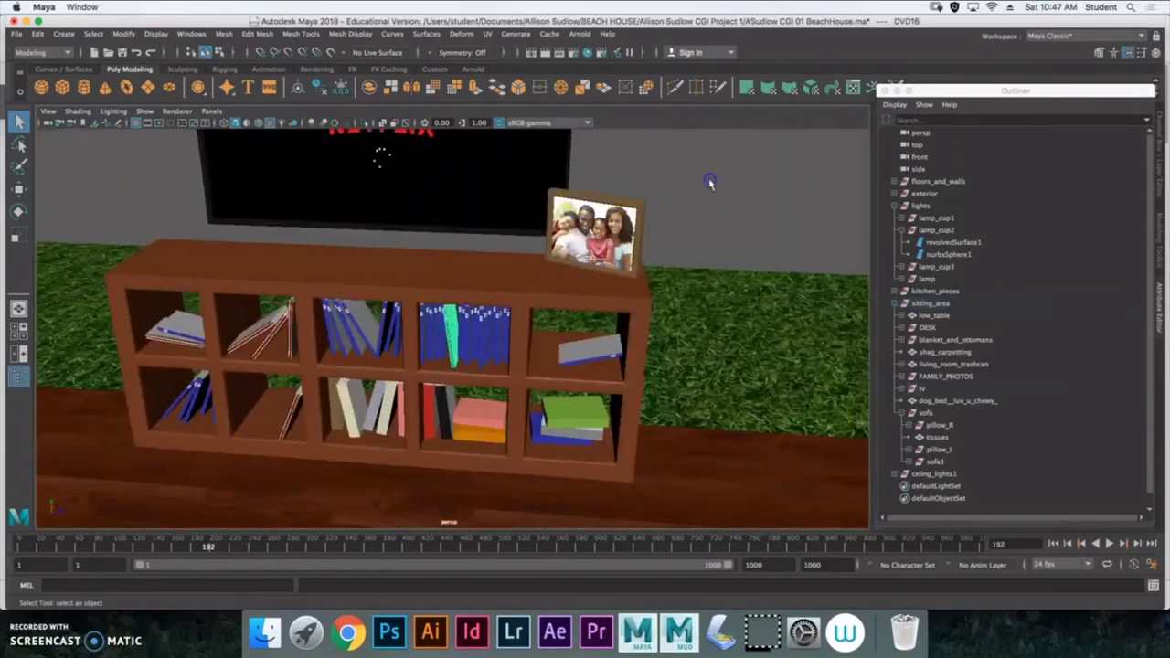
Step: Examine the rug and the blanket-covered ottoman, and view the whole scene with its exterior backdrop images
alt+drag(420, 350, 610, 359)
alt+middle_drag(611, 360, 259, 303)
scroll(259, 303, down, 1)
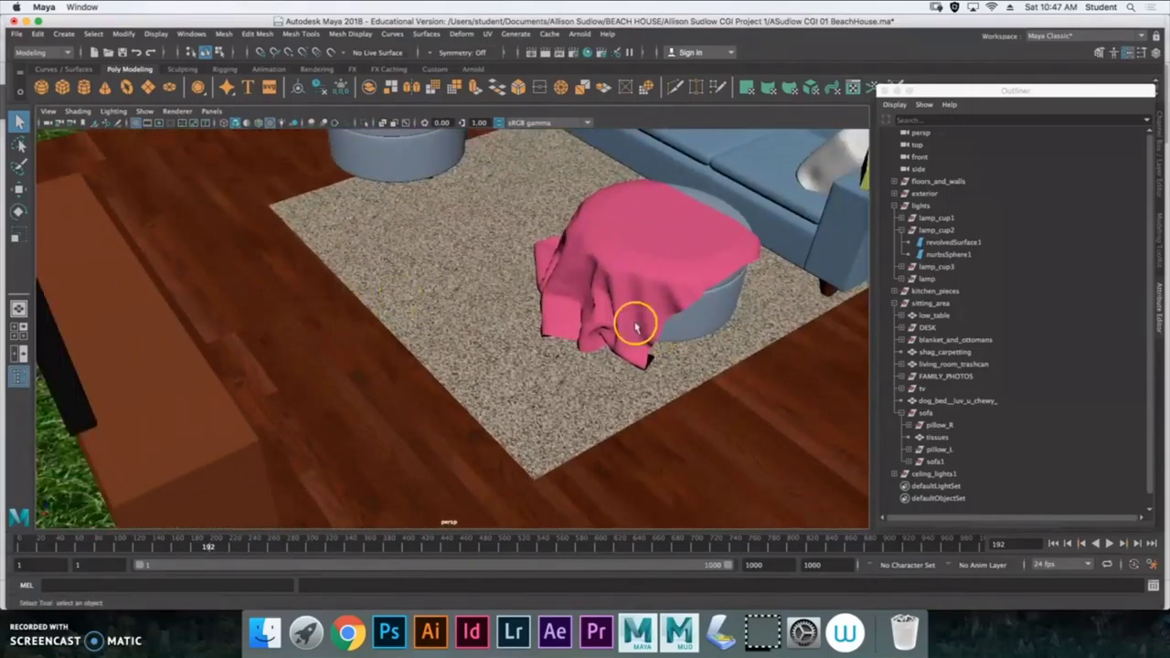
alt+drag(618, 331, 781, 305)
click(217, 320)
scroll(199, 323, down, 15)
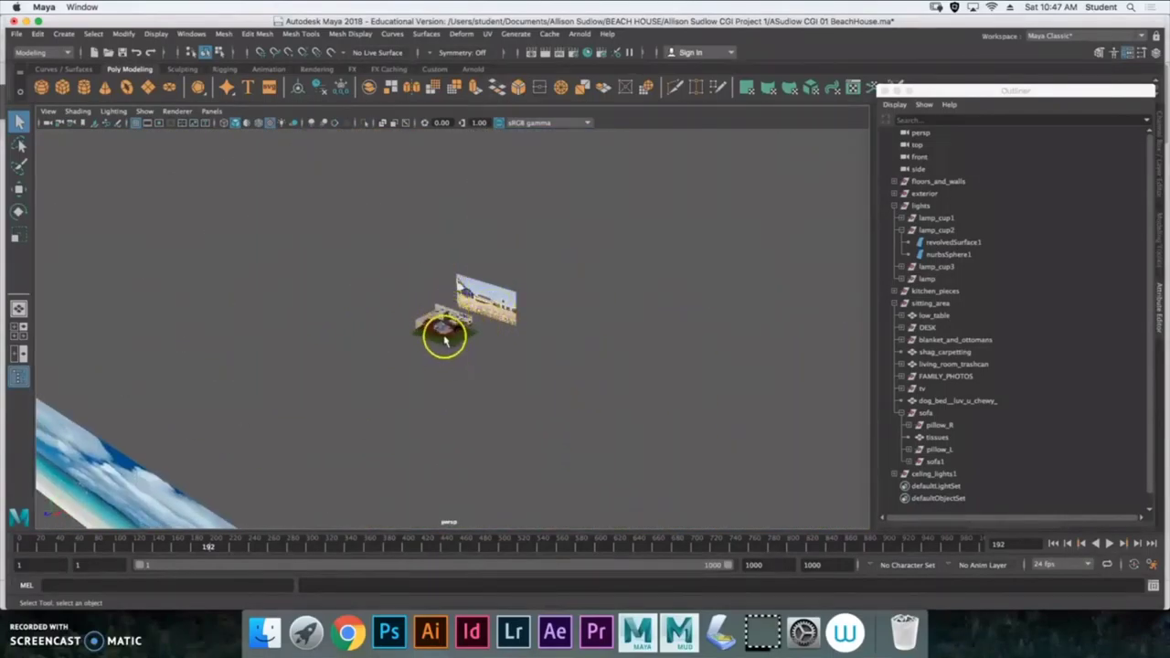
scroll(448, 335, up, 15)
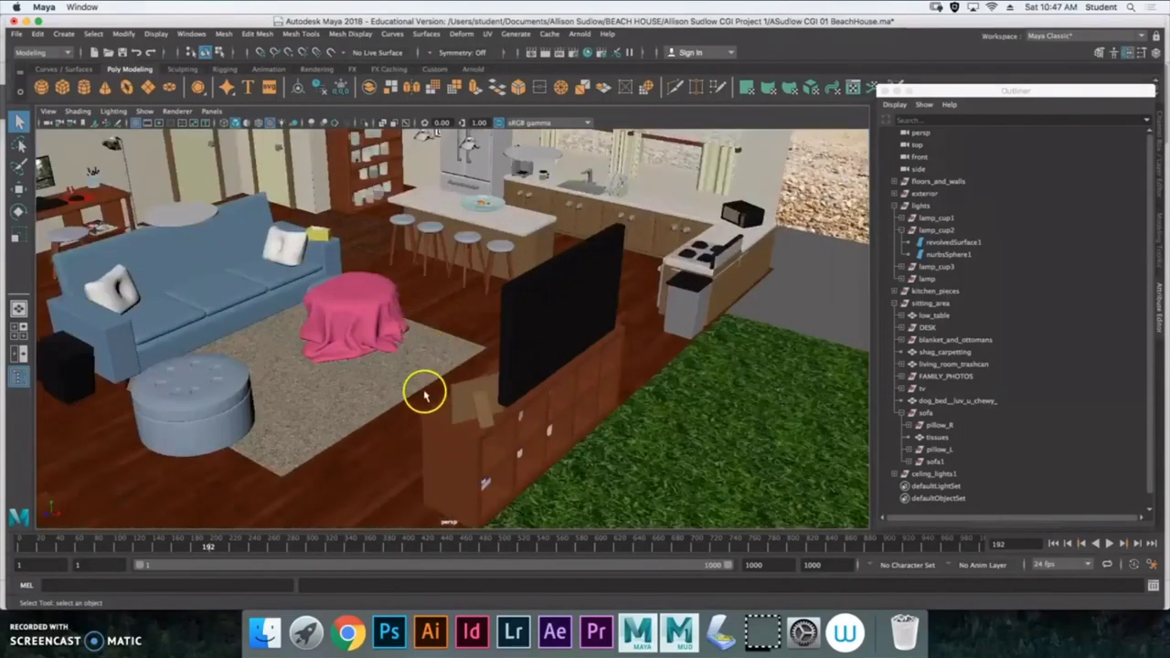
scroll(425, 395, up, 8)
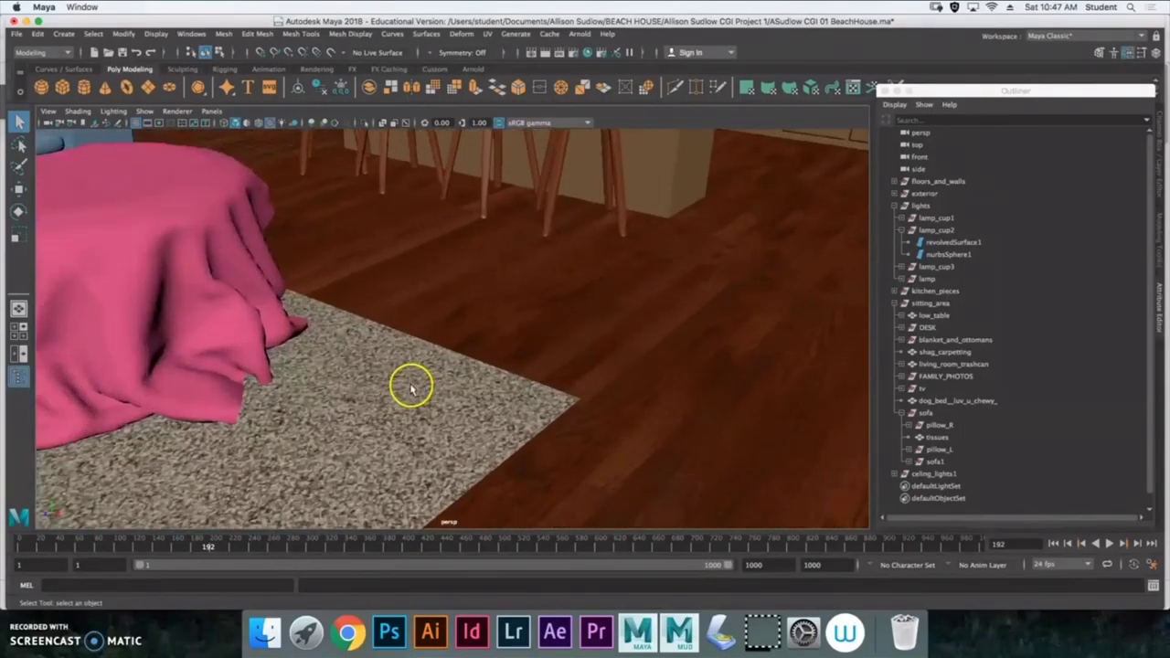
Step: Examine the books and DVD cases in the TV bookcase compartments from the front and the back
alt+drag(394, 380, 643, 362)
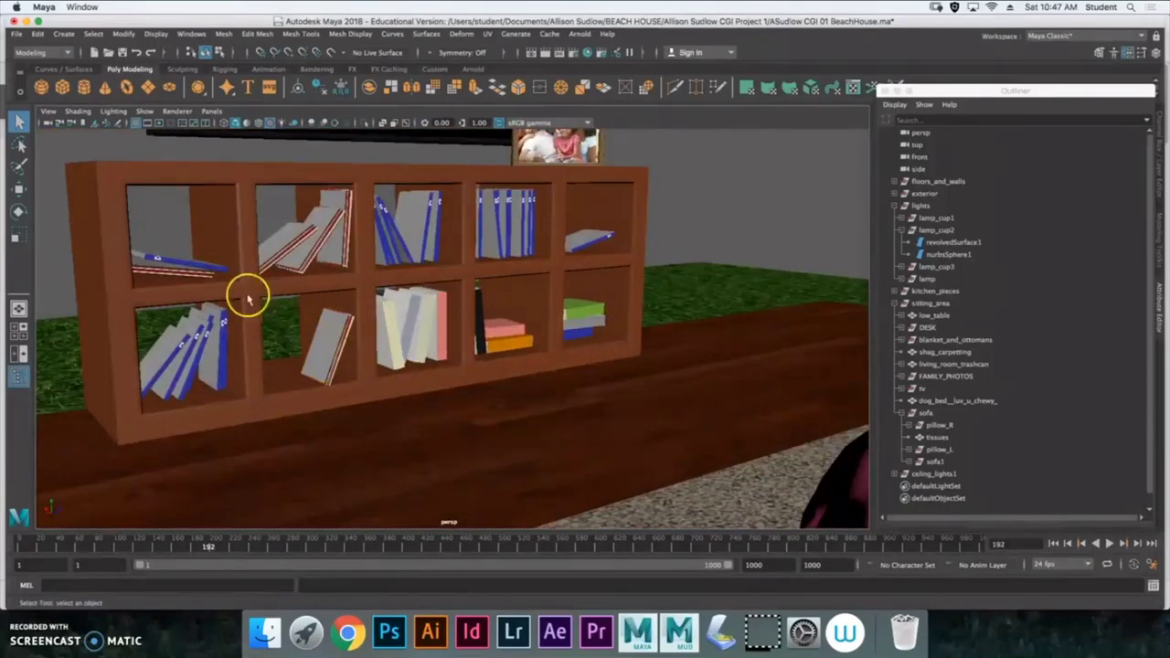
alt+drag(823, 465, 453, 381)
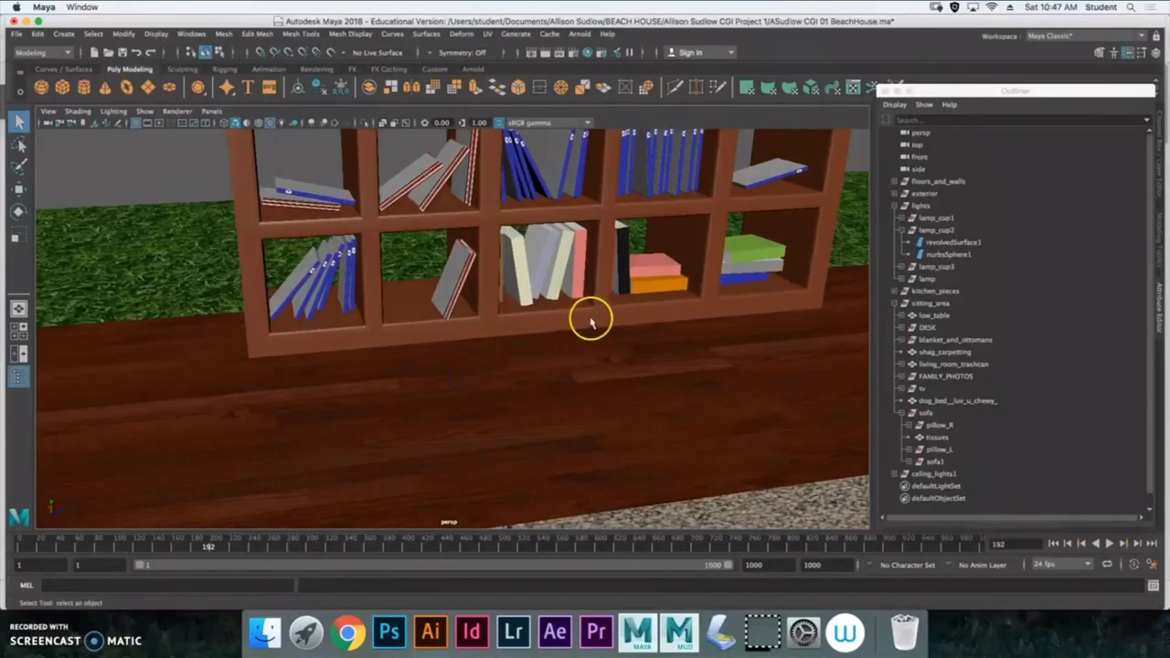
alt+drag(596, 339, 808, 326)
scroll(656, 325, down, 8)
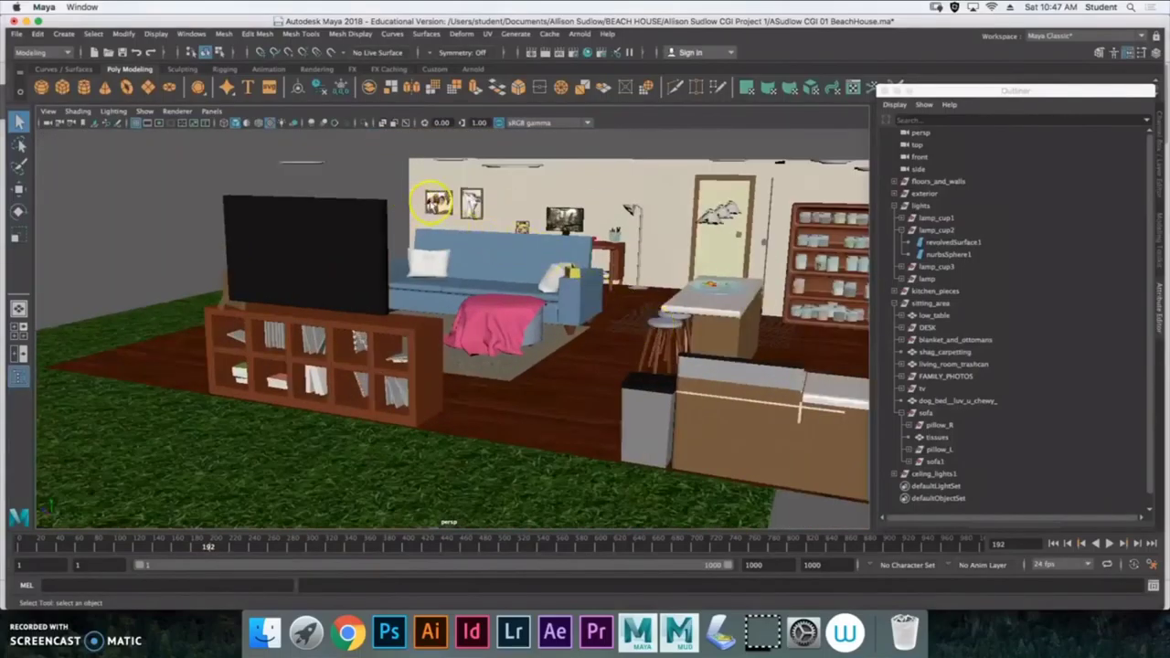
Step: View the room from above the sofa, select an orange on the kitchen island plate, and clear the selection
alt+drag(448, 247, 369, 209)
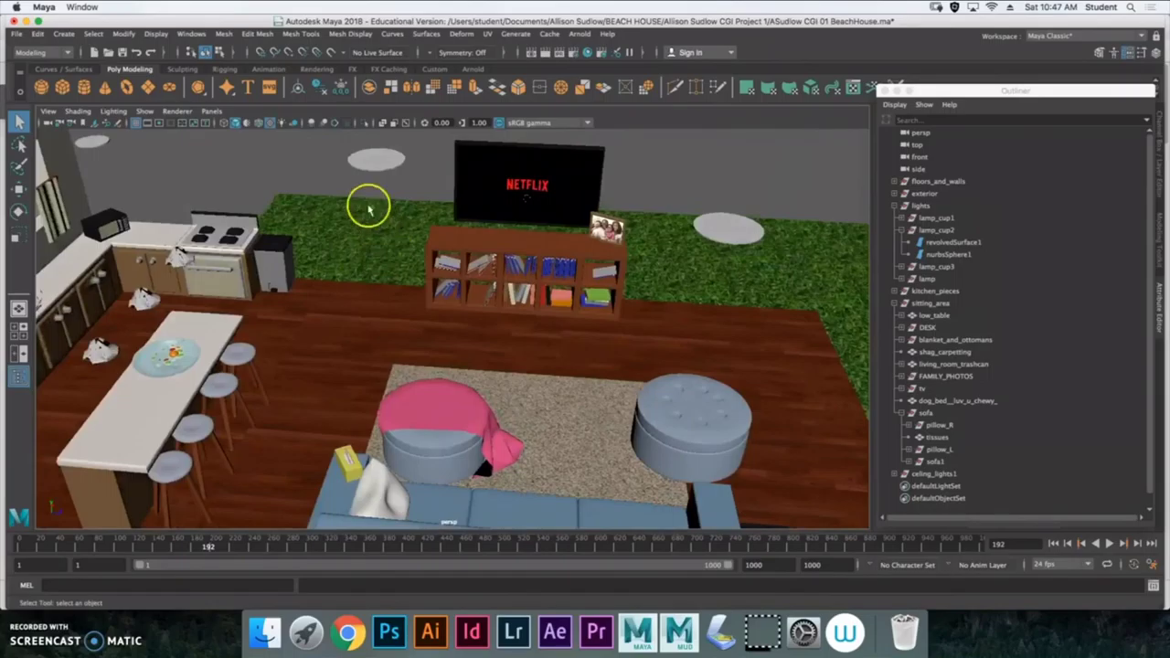
click(378, 162)
click(425, 188)
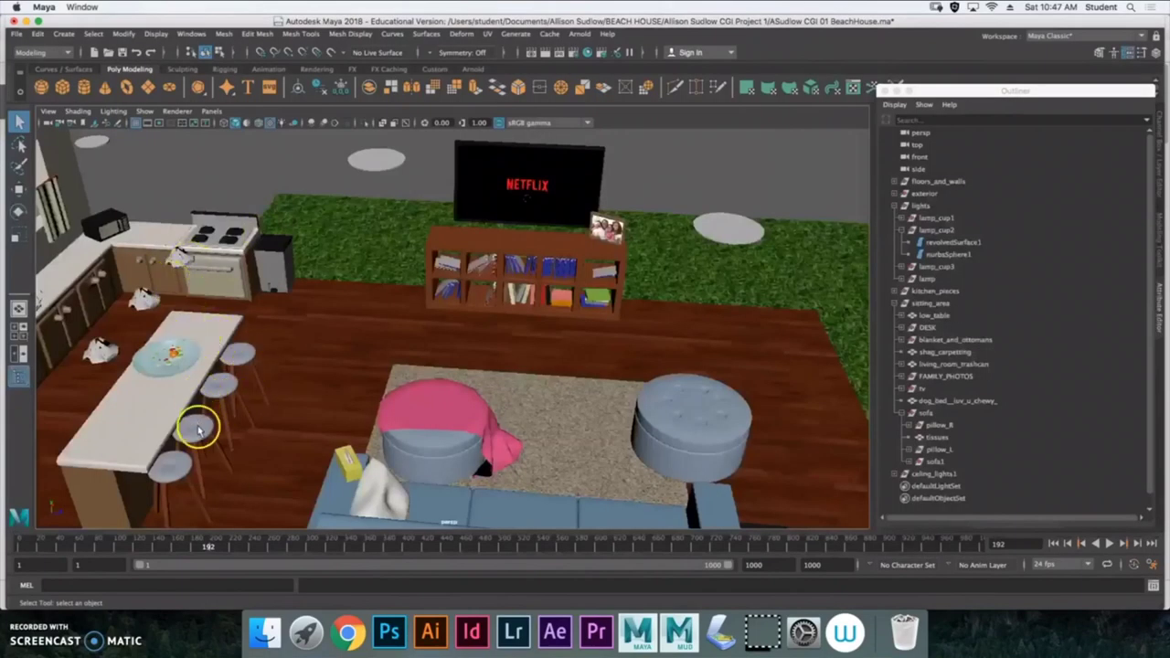
click(173, 357)
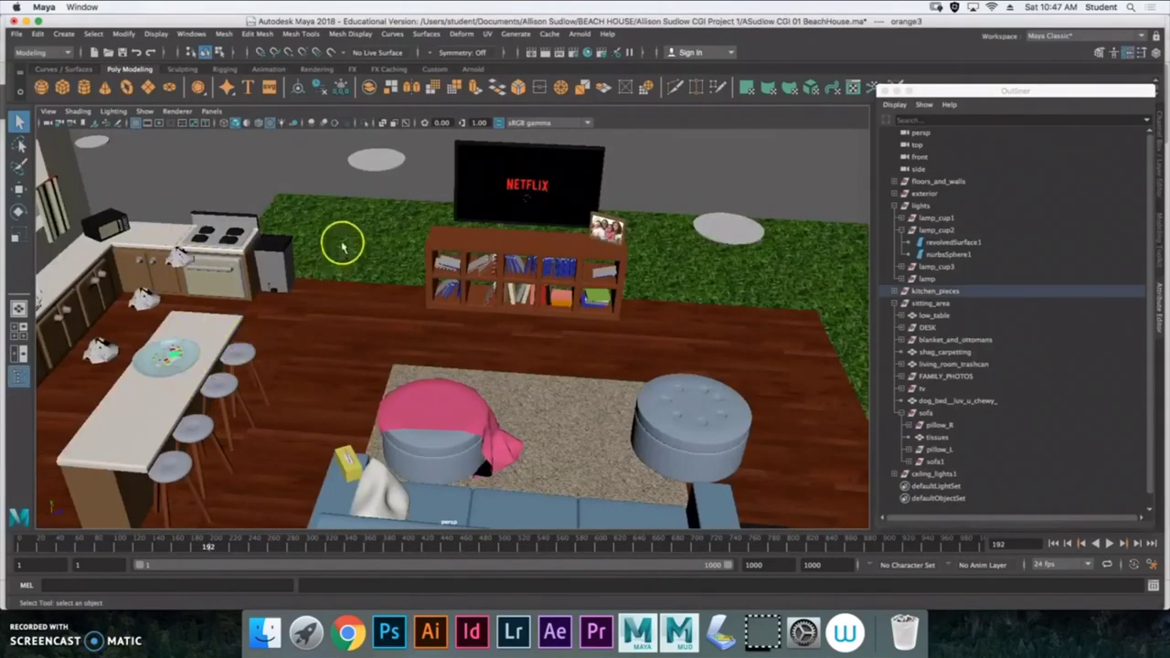
click(364, 275)
click(220, 192)
click(103, 357)
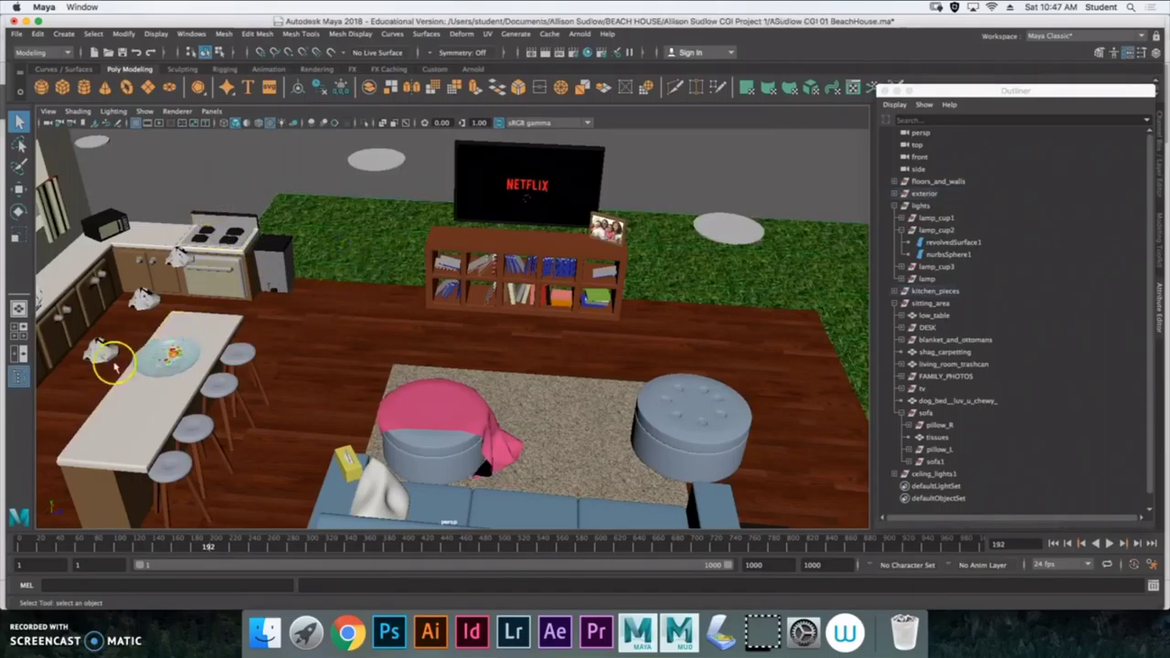
Step: Examine the kitchen and living area from behind the sofa, moving in to the bookcase and the pink blanket
alt+drag(109, 365, 187, 349)
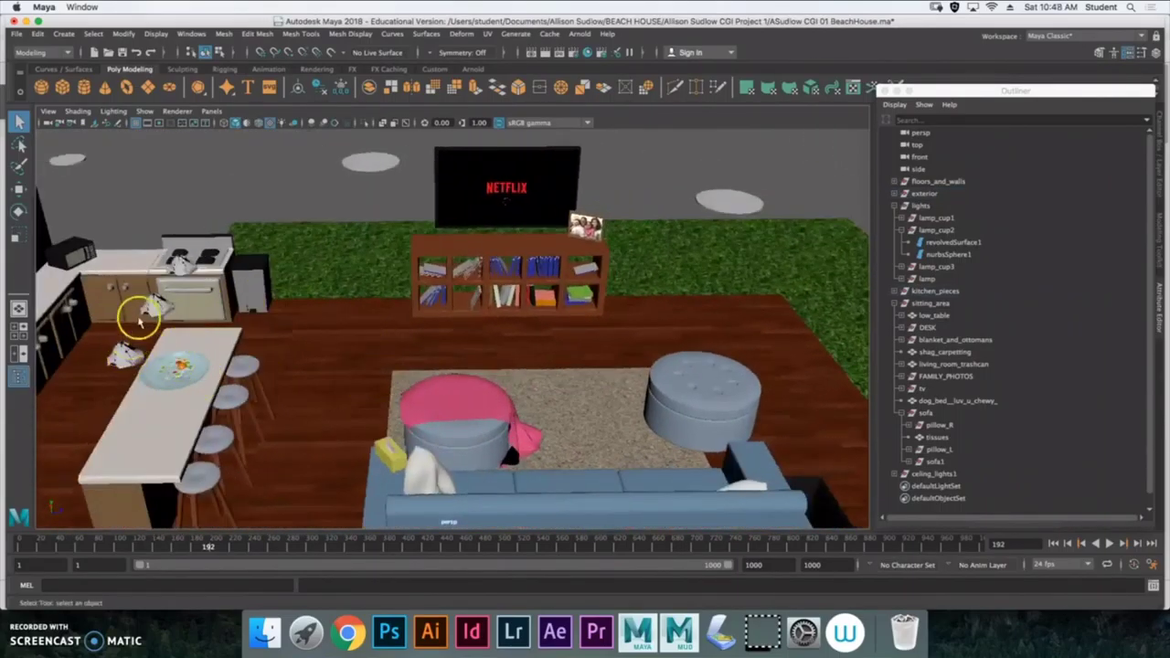
scroll(469, 390, down, 5)
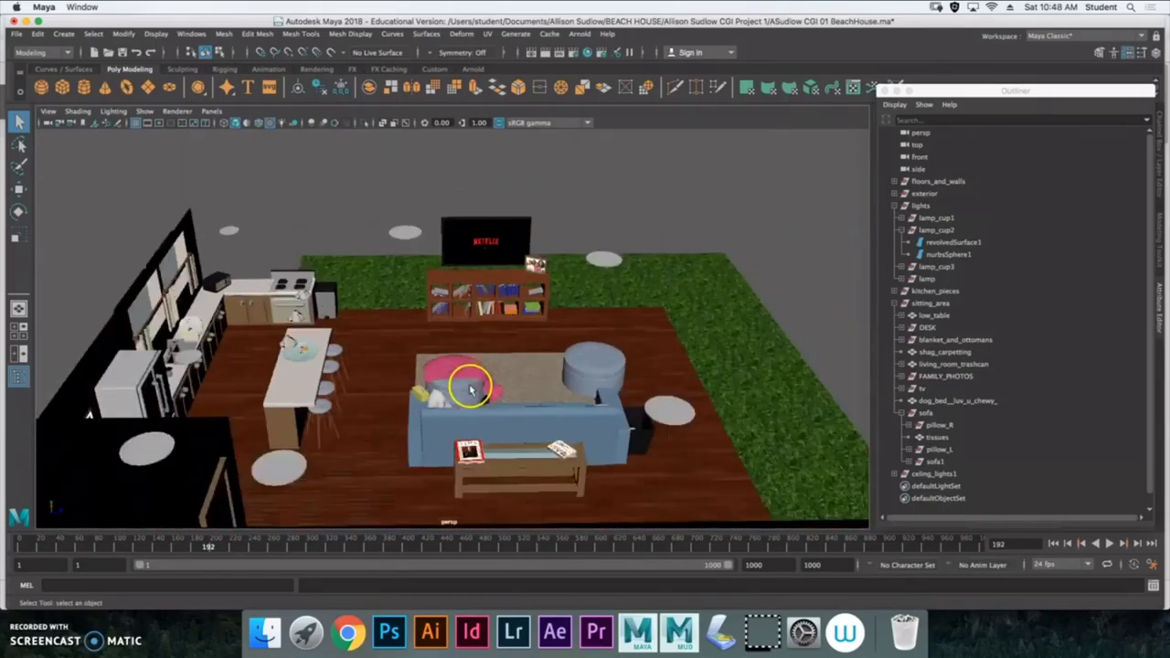
scroll(466, 388, up, 10)
scroll(462, 388, down, 3)
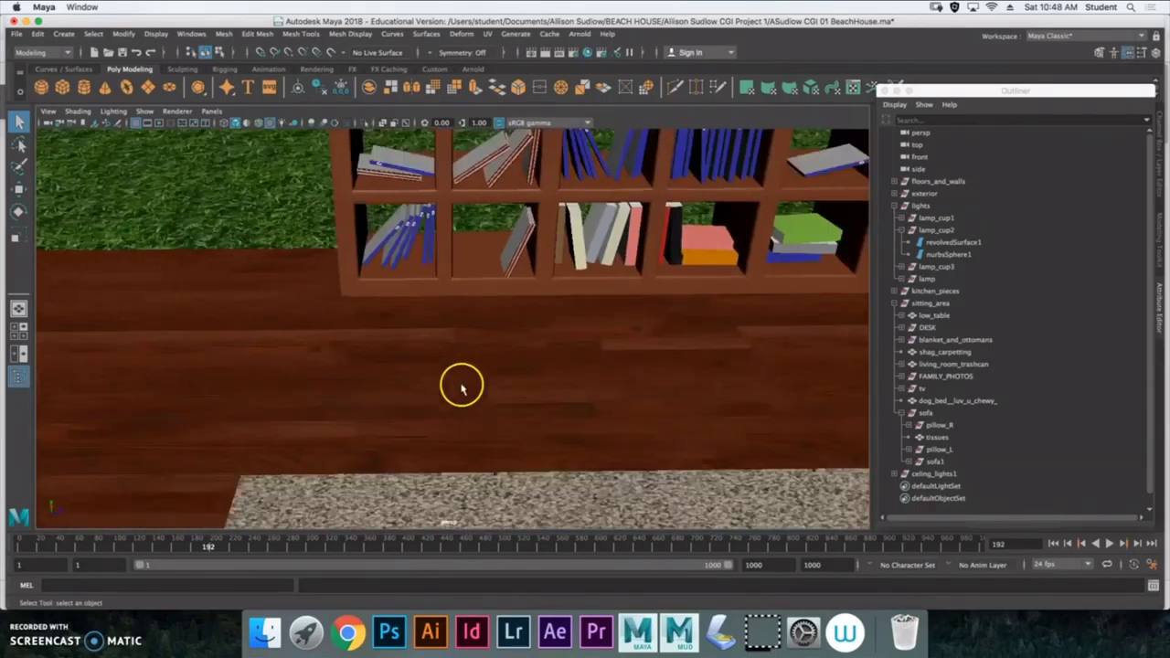
alt+drag(677, 344, 860, 336)
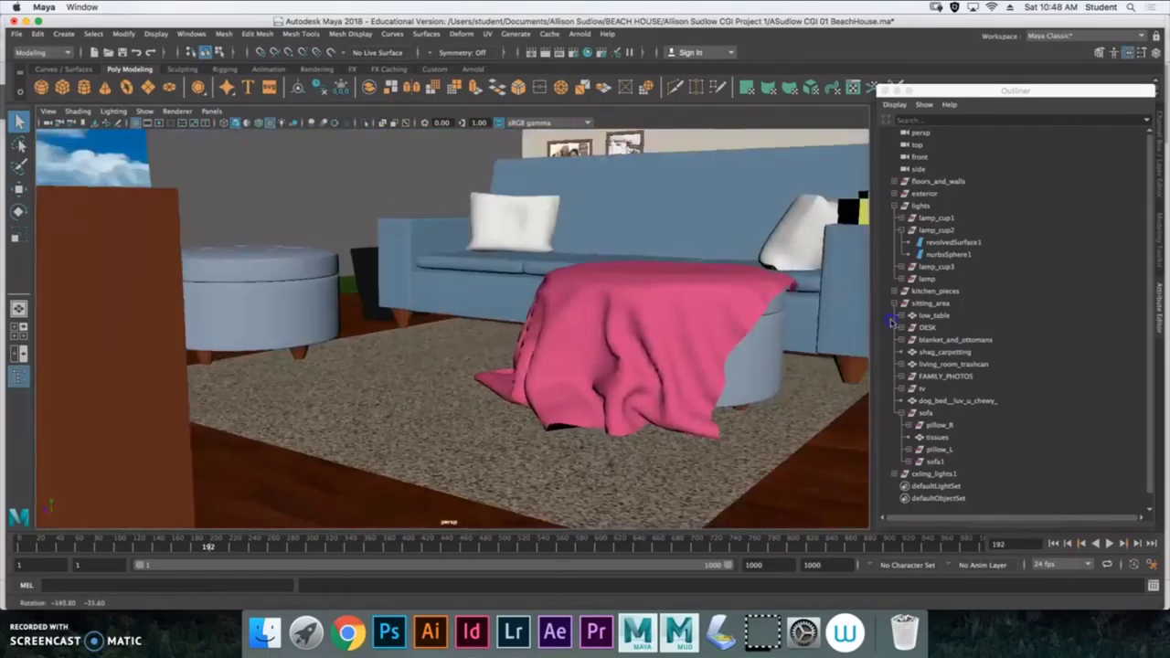
Step: Examine the whole house from outside, then the sofa, ottomans and desk area from above and from the lawn side
alt+drag(892, 322, 664, 332)
scroll(660, 332, down, 10)
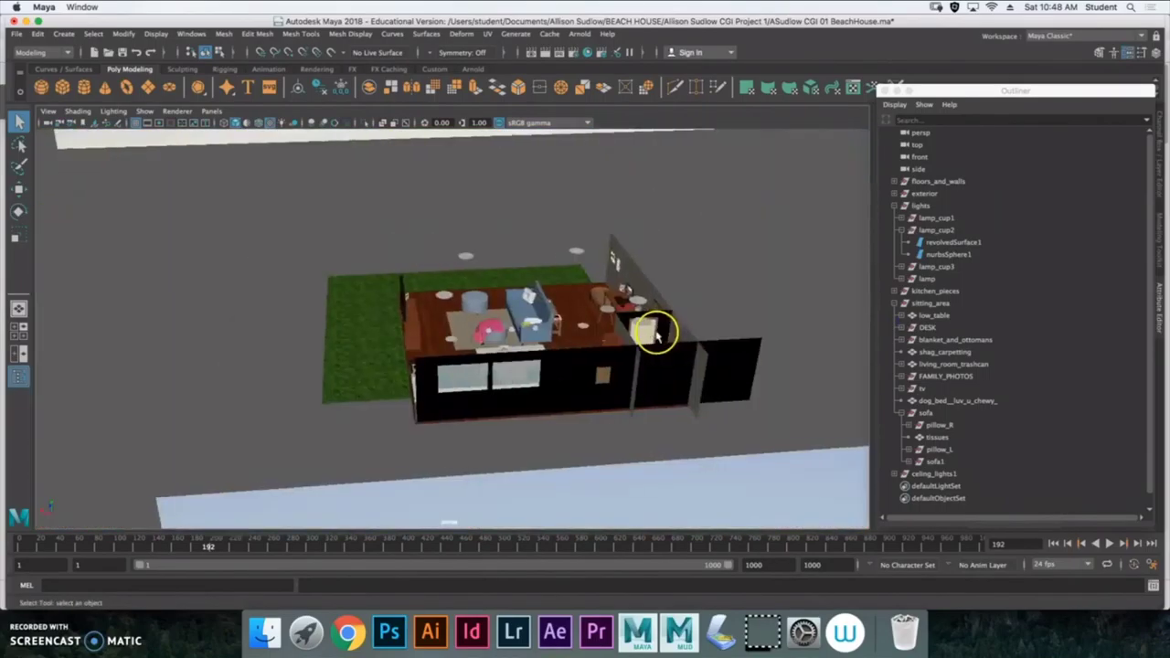
scroll(657, 334, up, 15)
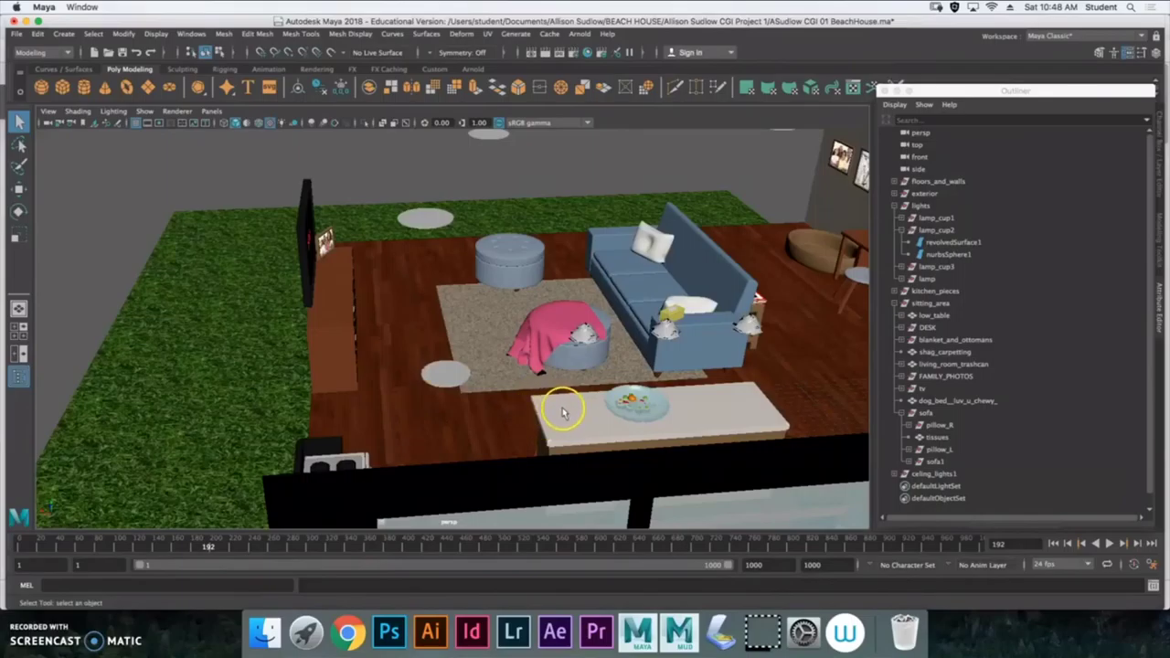
alt+drag(562, 412, 246, 405)
alt+middle_drag(385, 327, 382, 323)
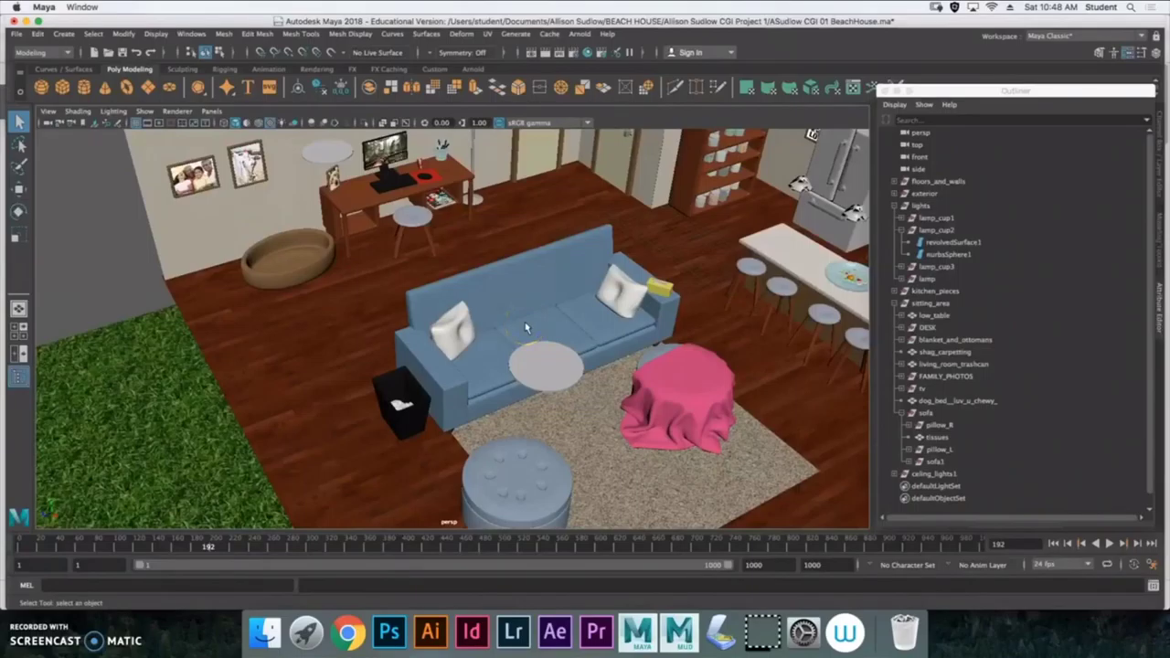
alt+drag(526, 330, 617, 302)
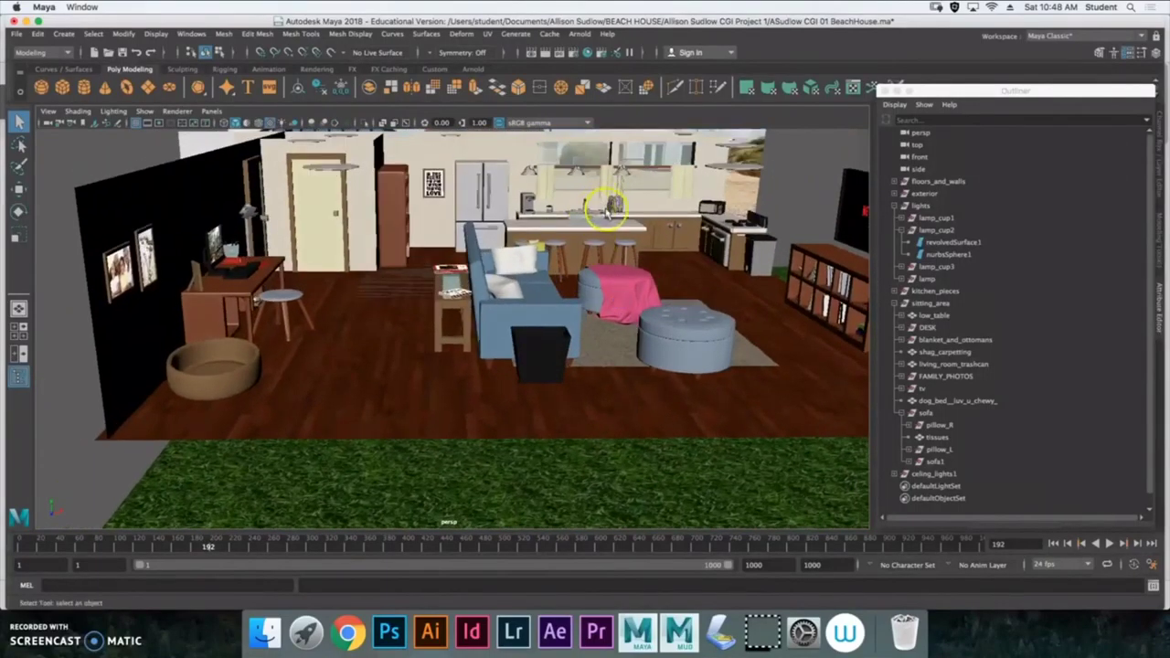
Step: Select the coffee pot on the kitchen counter, frame it in the view, and examine its wireframe up close and from above
click(549, 211)
click(551, 210)
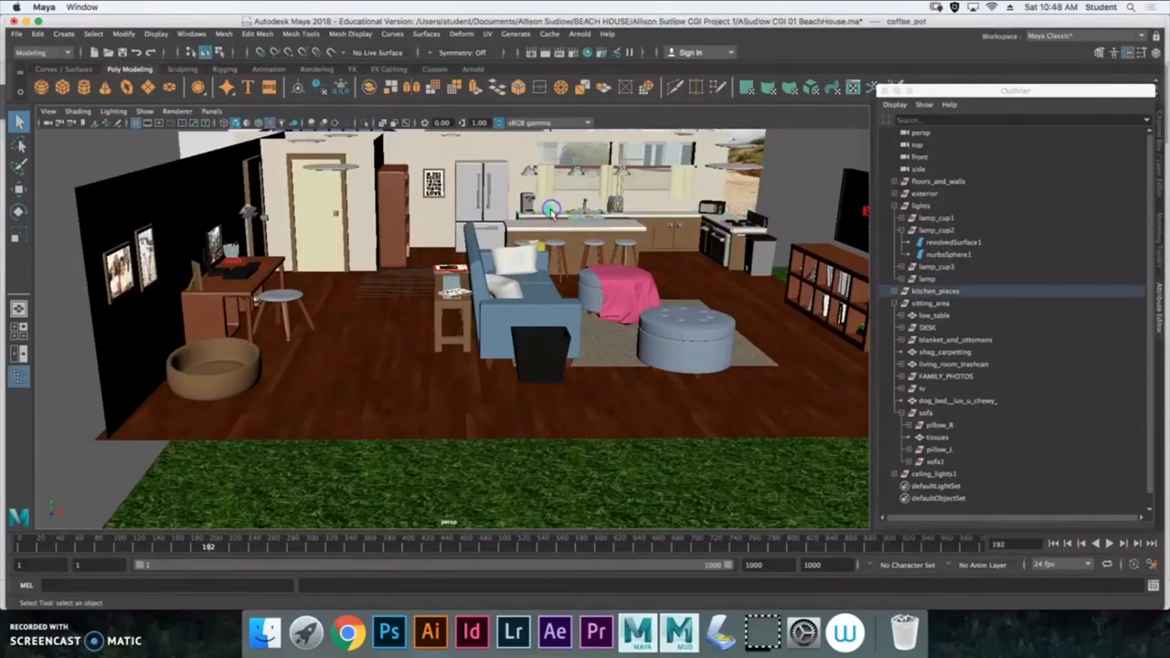
key(f)
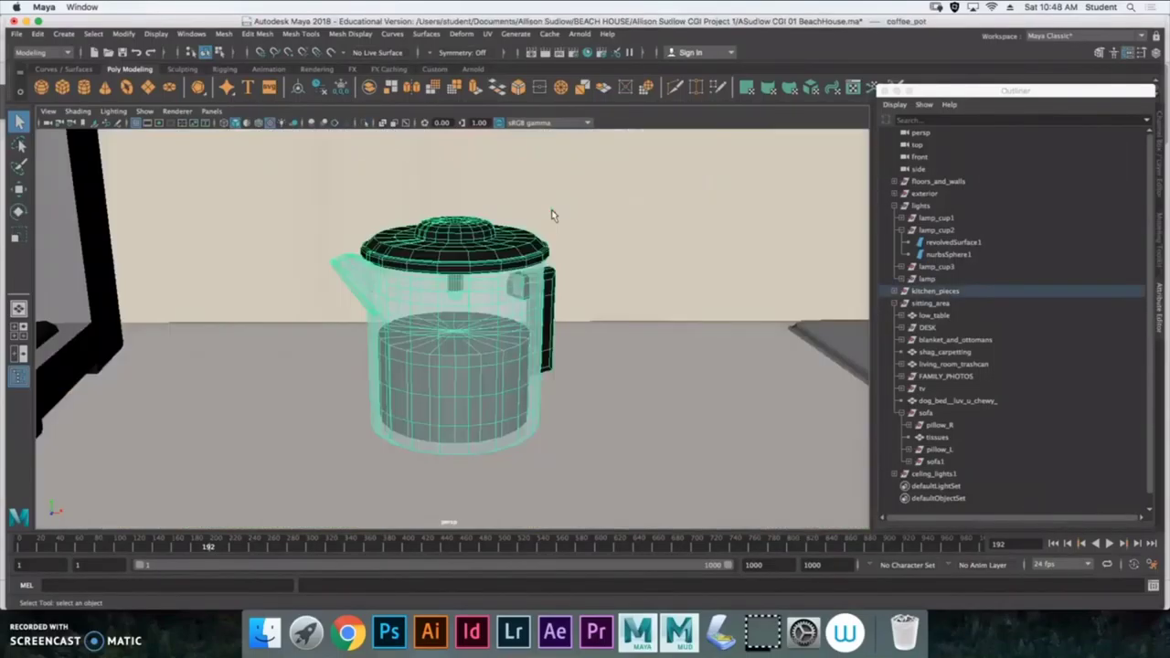
scroll(519, 212, up, 6)
scroll(512, 215, down, 3)
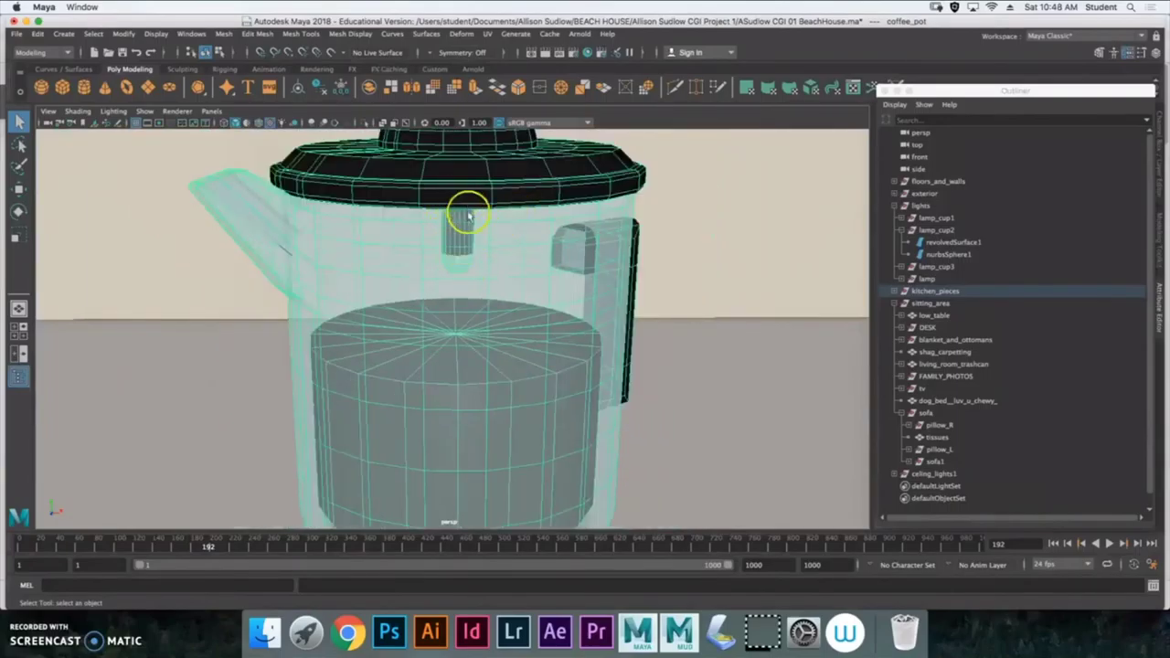
alt+drag(468, 215, 551, 345)
scroll(328, 319, down, 10)
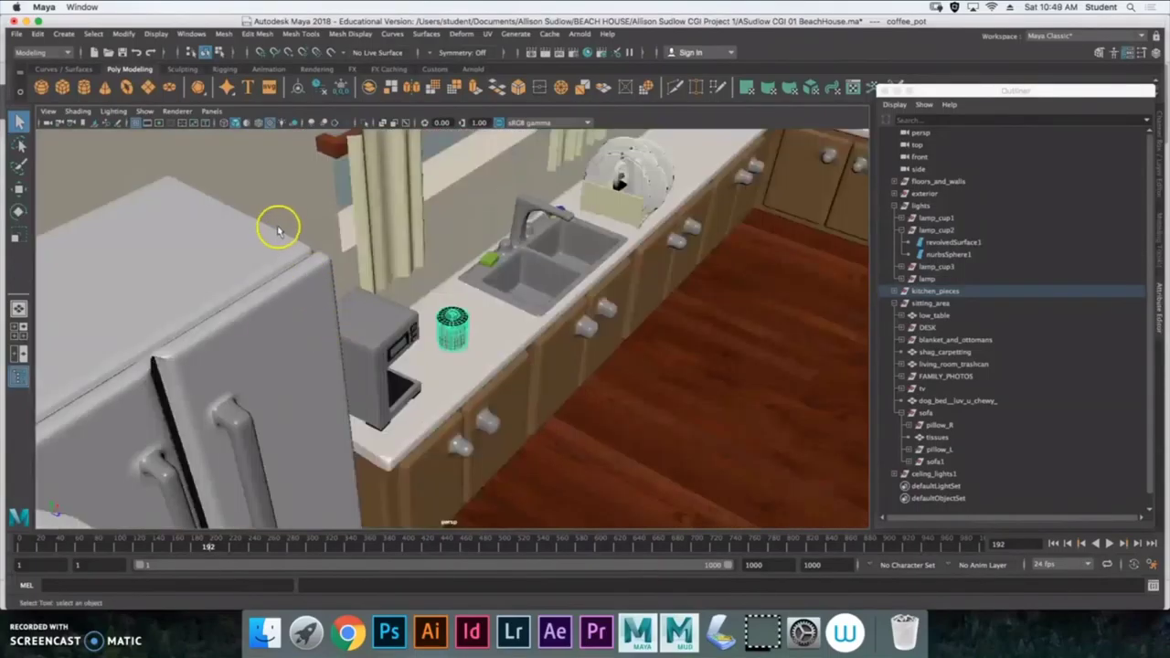
Step: Step back and forth through the previous camera views, clear the selection, and examine the coffee pot's transparent glass from several angles
key(bracketleft)
key(bracketleft)
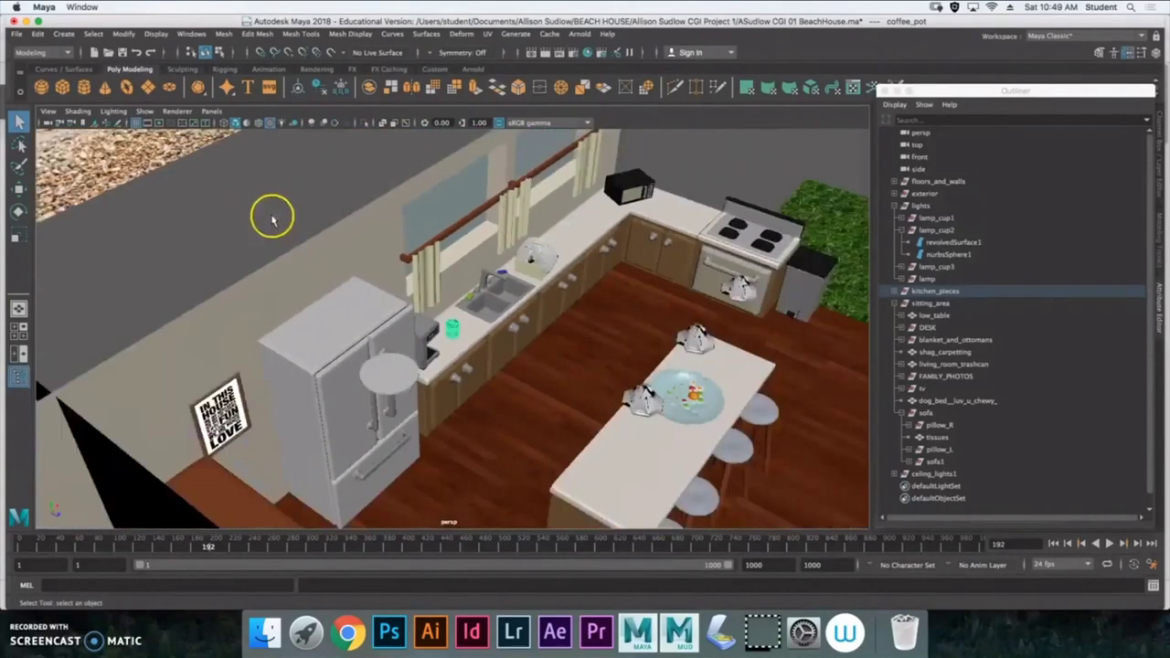
key(bracketright)
key(bracketright)
key(bracketright)
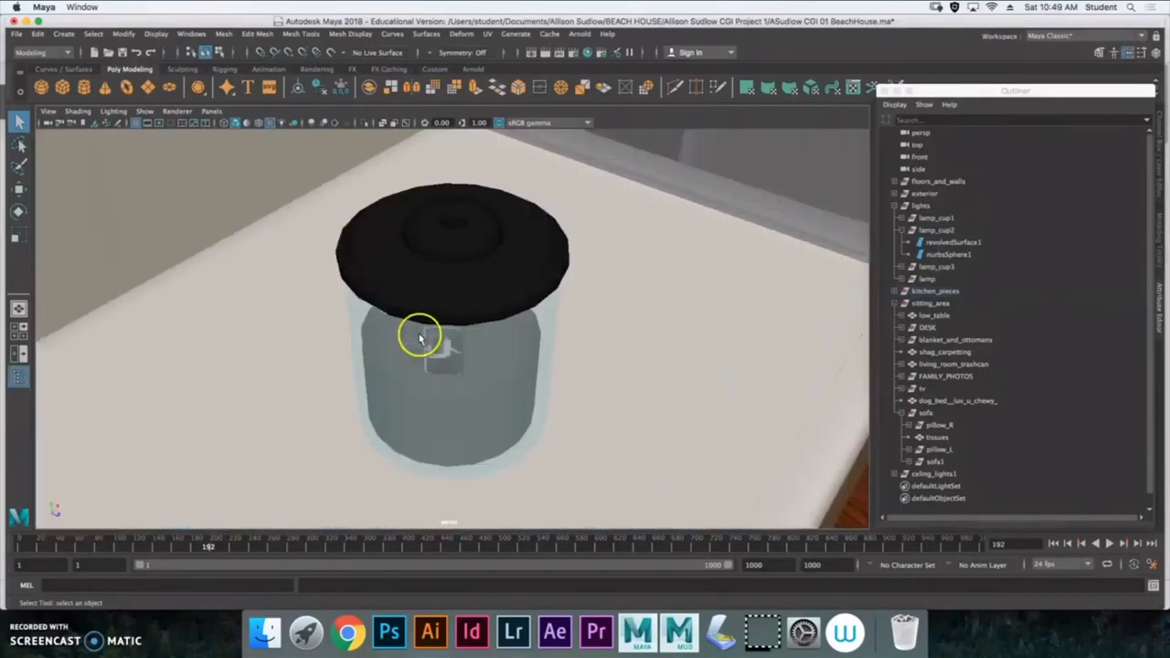
scroll(420, 338, down, 5)
scroll(420, 337, up, 3)
alt+drag(466, 371, 373, 342)
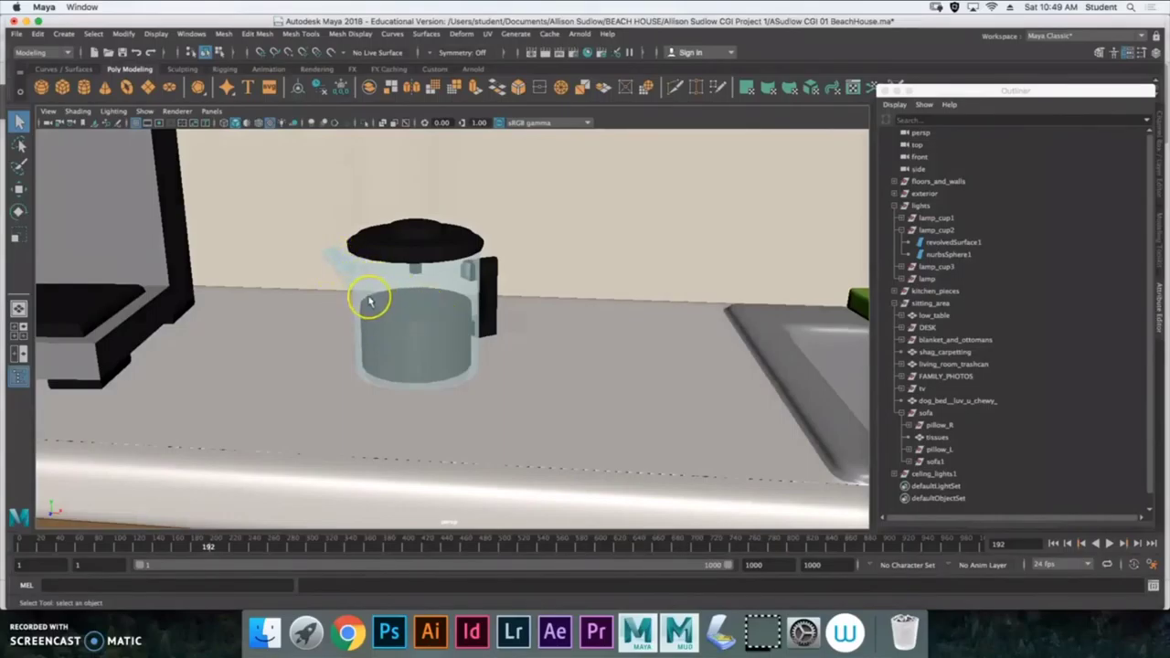
alt+drag(364, 299, 355, 274)
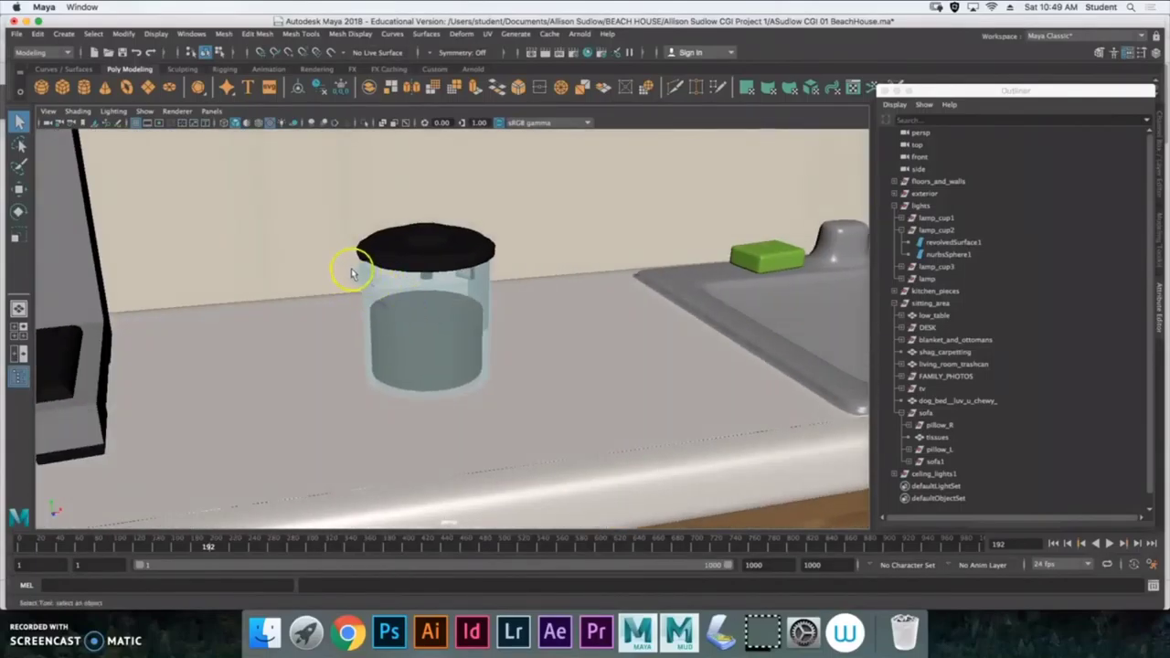
Step: View the whole kitchen, select the framed house rules sign beside the refrigerator, and examine it up close and in its surroundings
scroll(372, 297, down, 10)
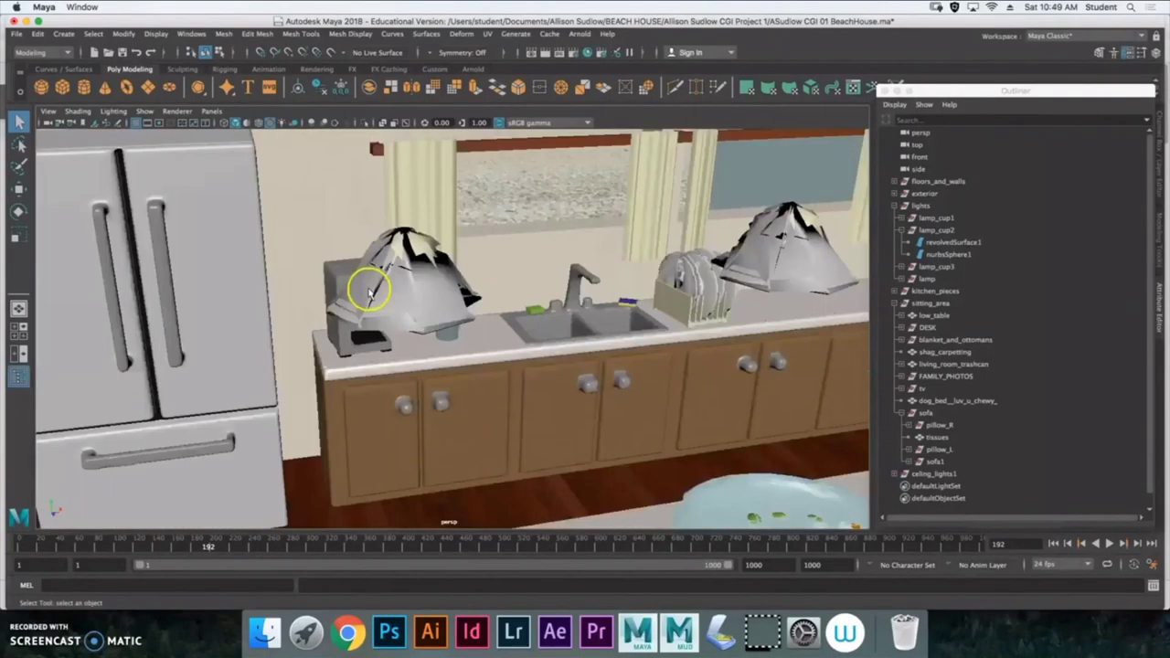
scroll(370, 293, down, 5)
mouse_move(473, 335)
alt+mouse_down()
mouse_move(436, 321)
mouse_move(465, 322)
mouse_move(391, 331)
mouse_move(476, 321)
mouse_move(467, 316)
alt+mouse_up()
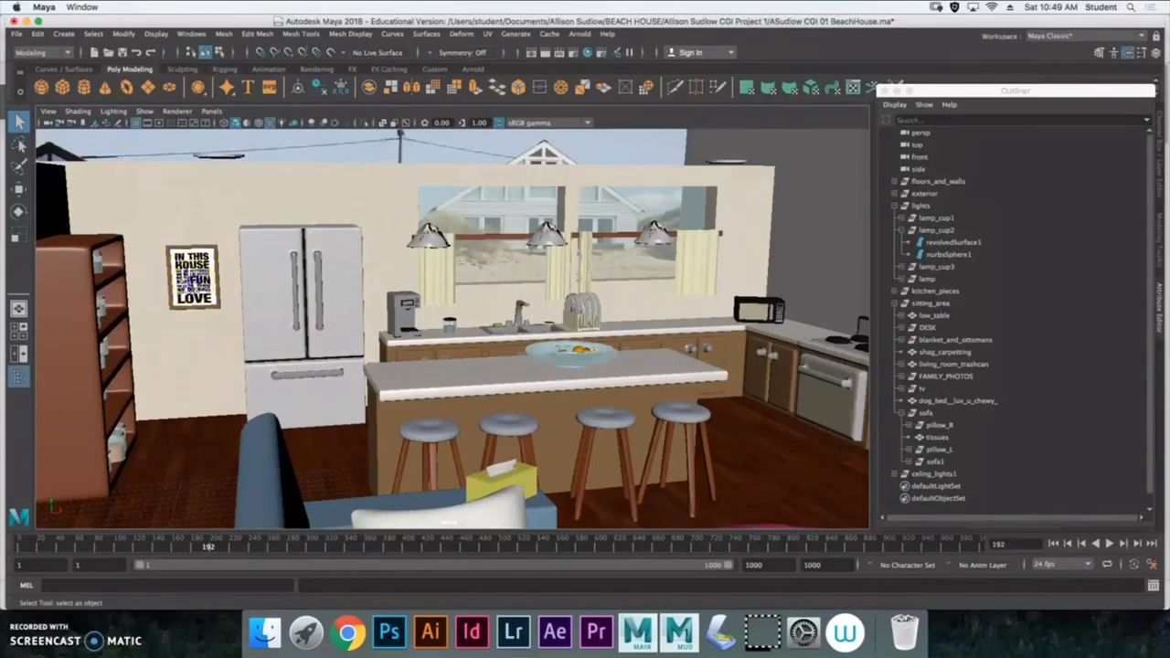
click(183, 275)
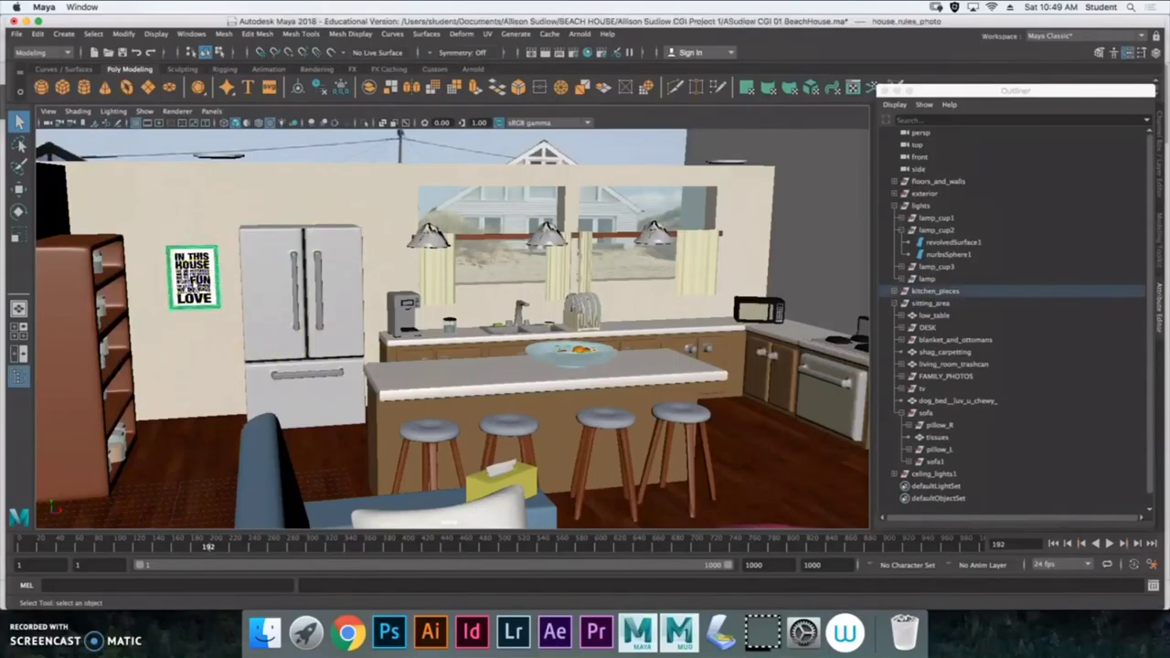
key(f)
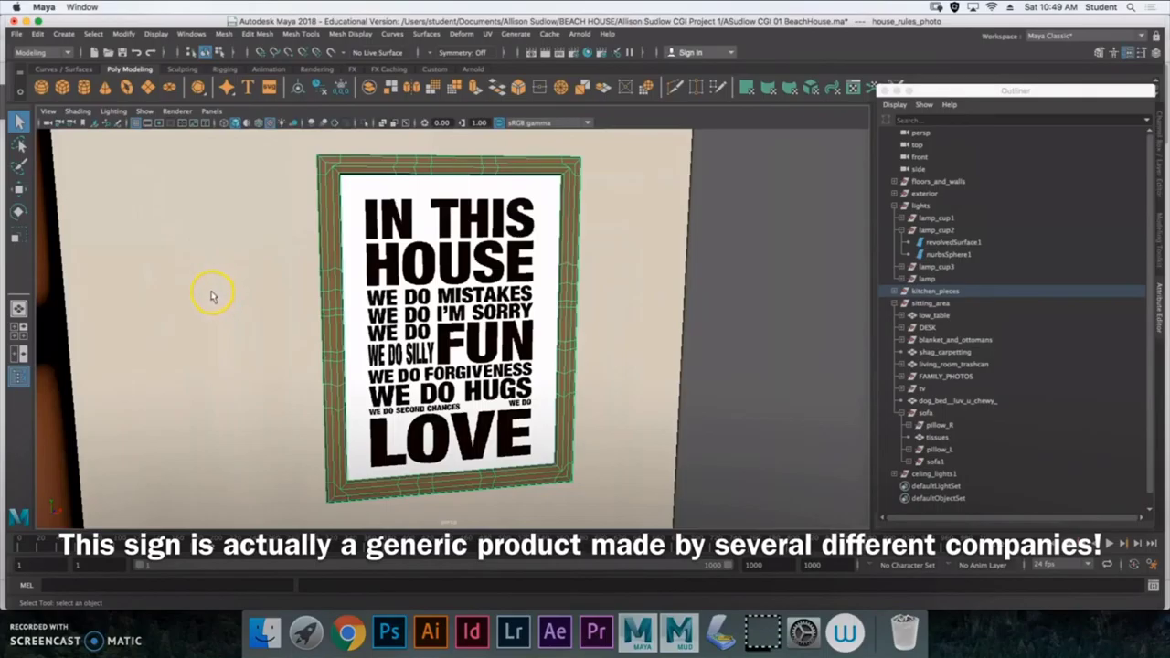
scroll(211, 294, down, 10)
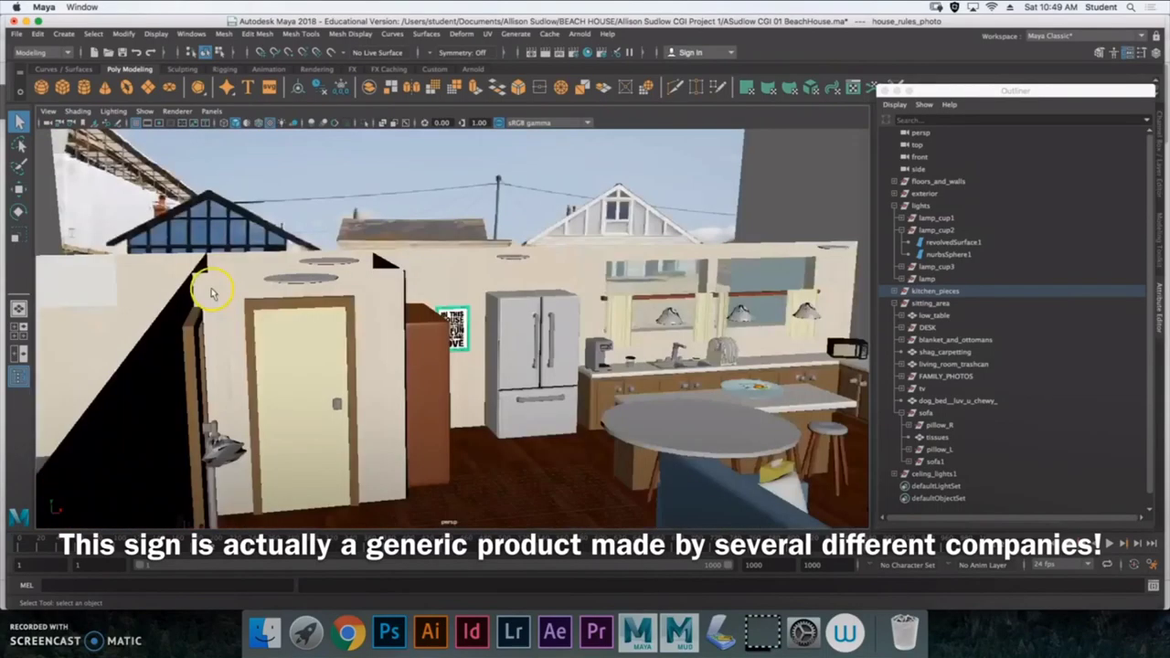
scroll(210, 294, up, 4)
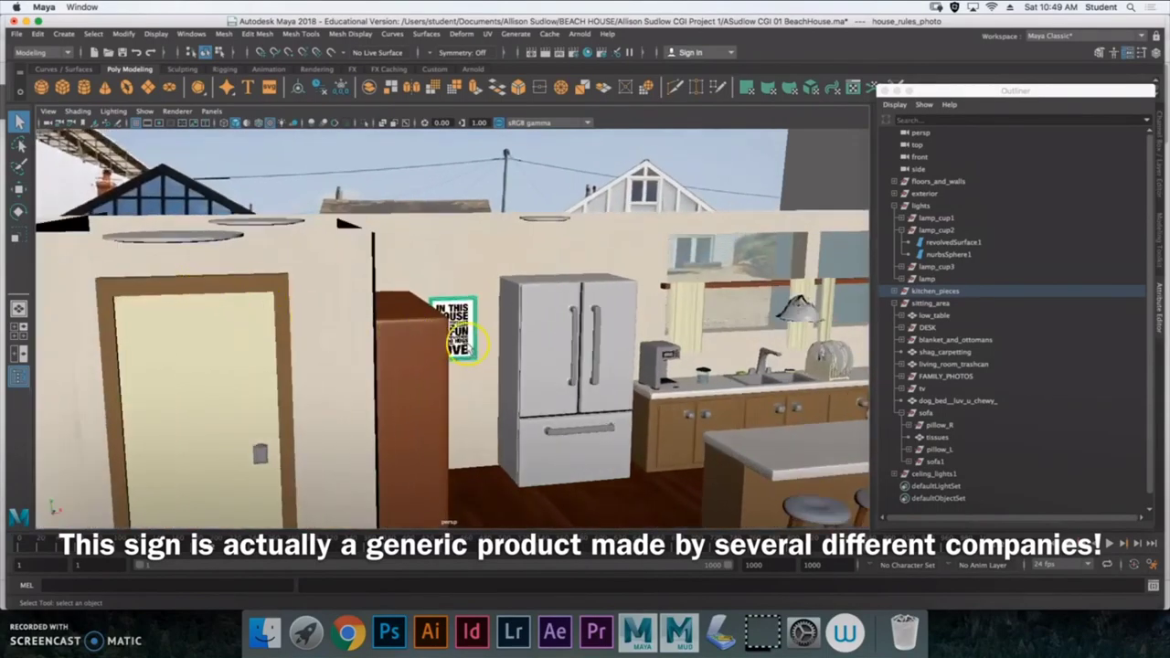
Step: Examine the ocean backdrop image from beside the sofa and through the kitchen windows
alt+drag(460, 346, 543, 239)
scroll(389, 300, up, 5)
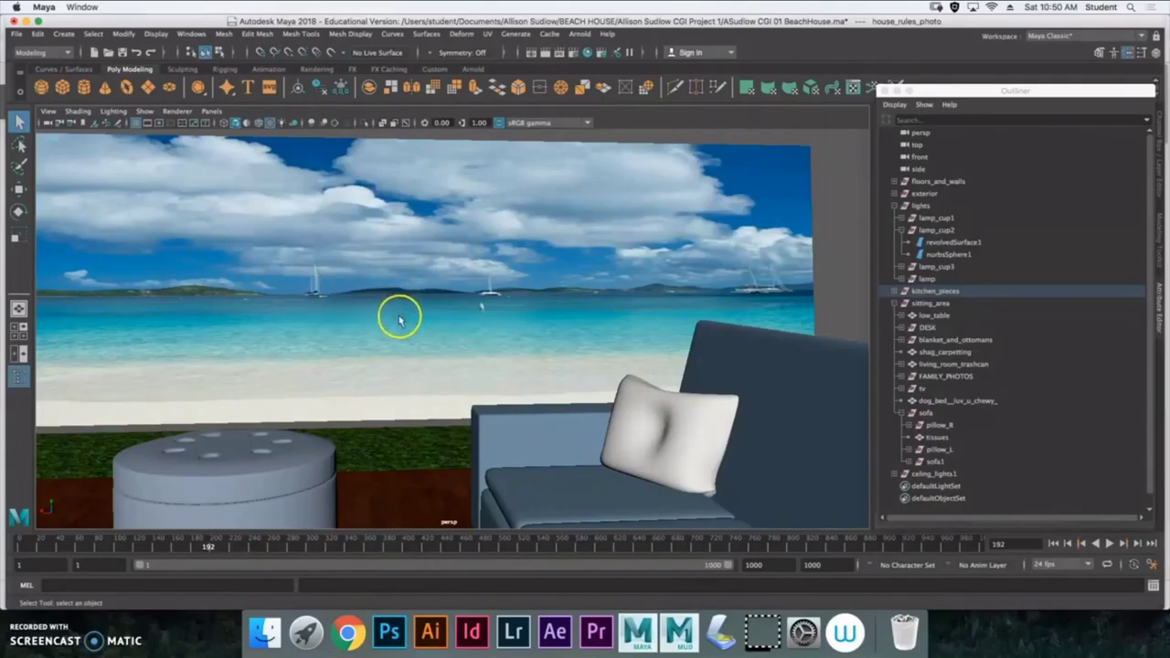
alt+drag(400, 320, 935, 318)
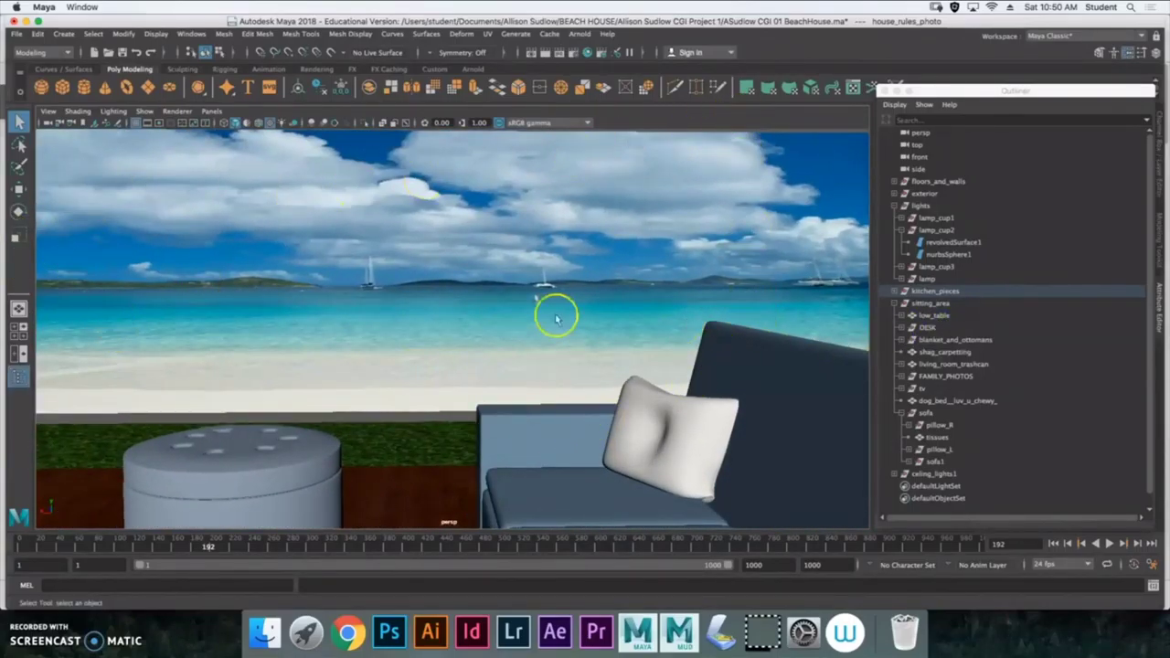
scroll(222, 348, down, 5)
scroll(229, 340, up, 3)
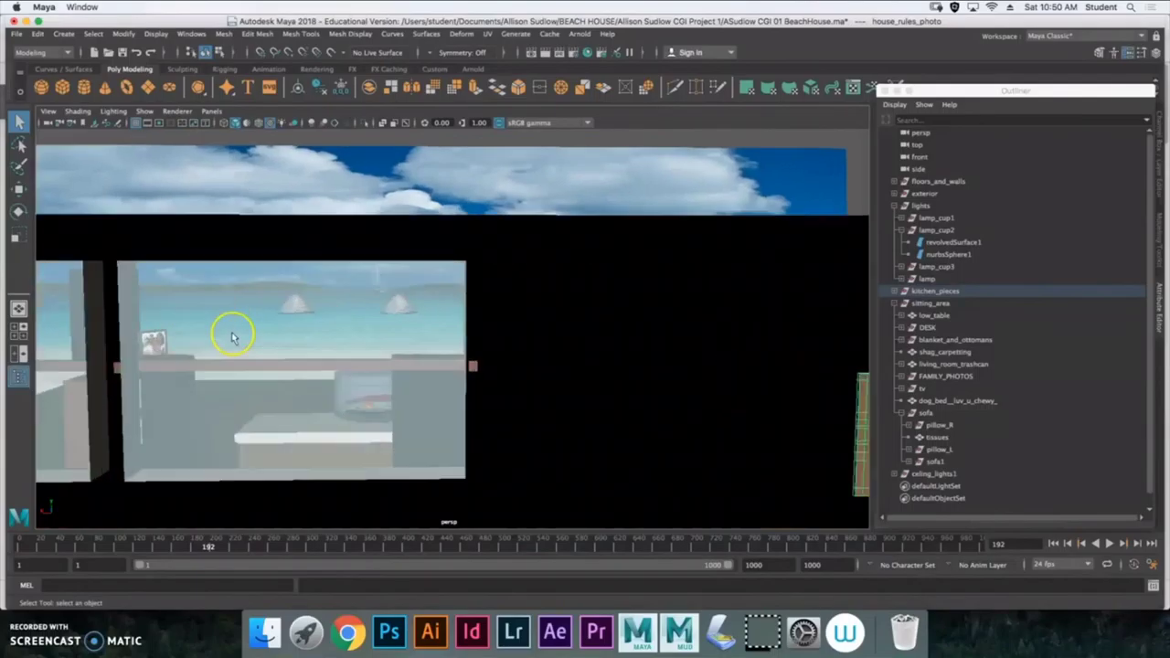
Step: View the house from above, clear the sign selection, and examine the full floor plan in a maximized top view
alt+drag(234, 333, 343, 375)
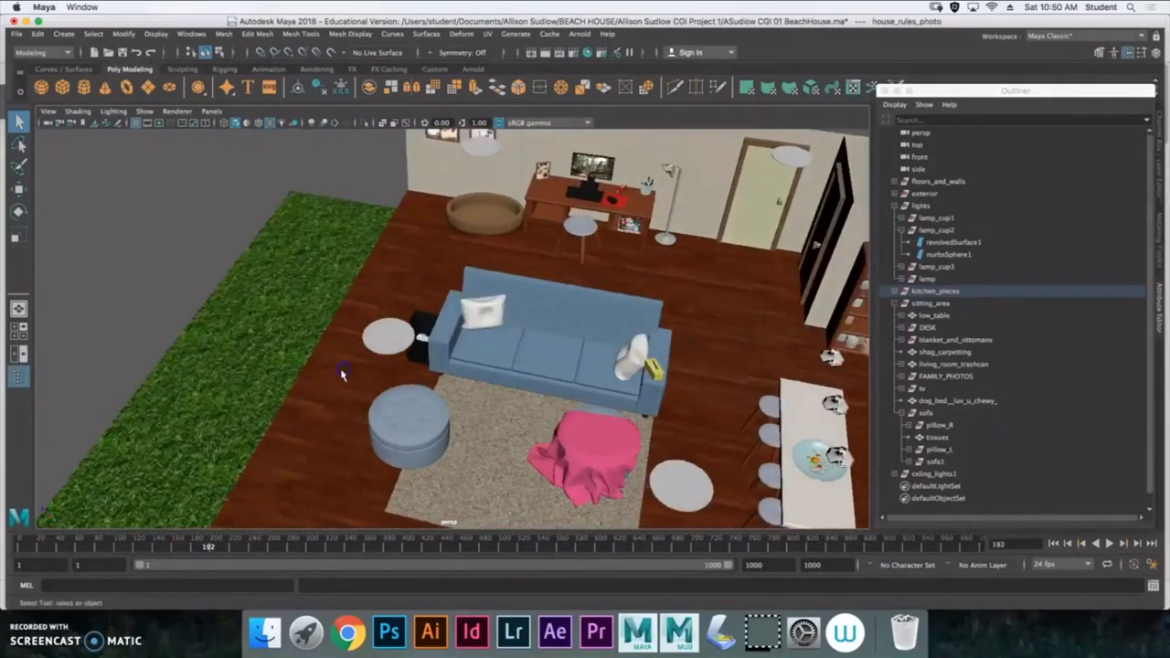
scroll(343, 385, down, 6)
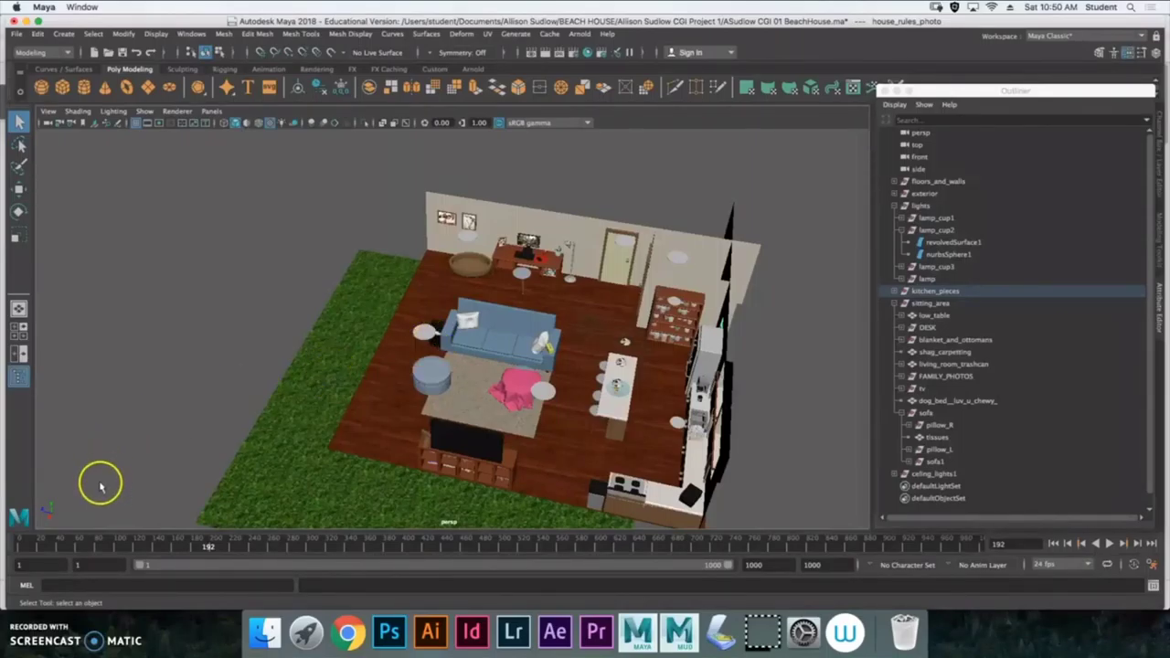
click(41, 517)
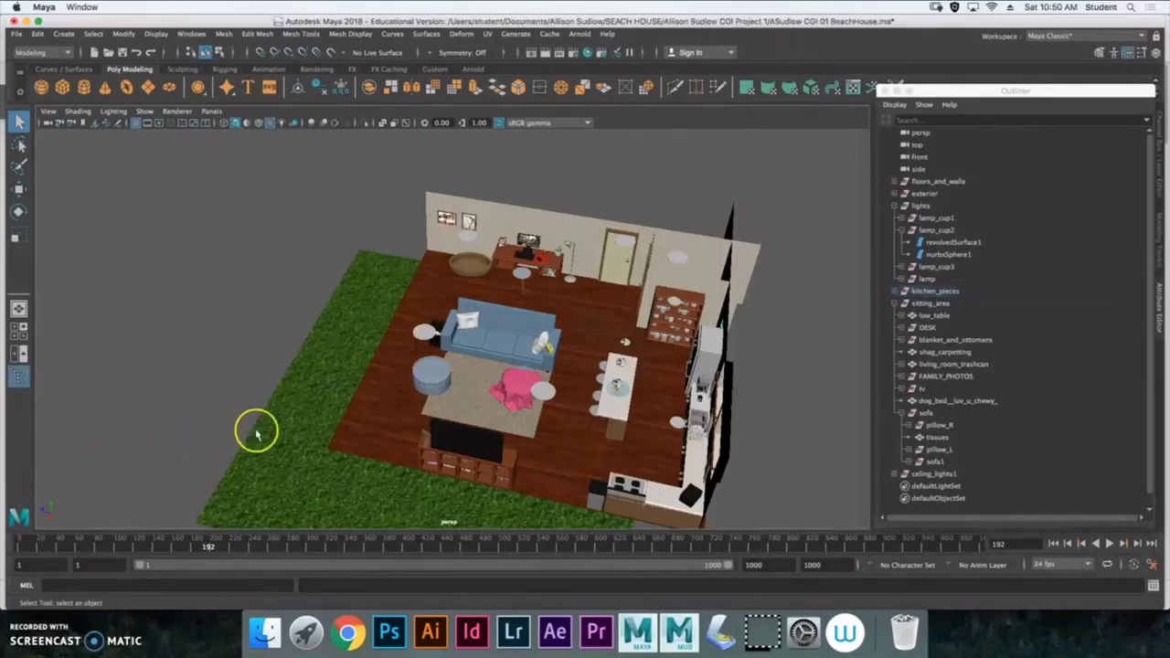
key(ctrl+space)
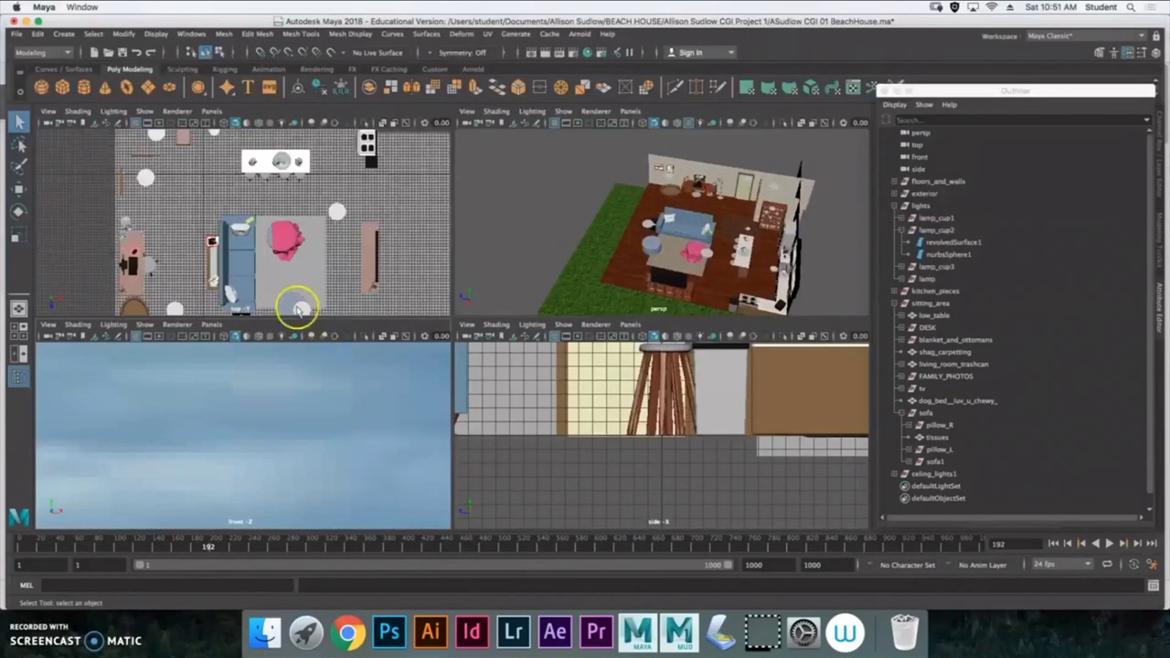
key(space)
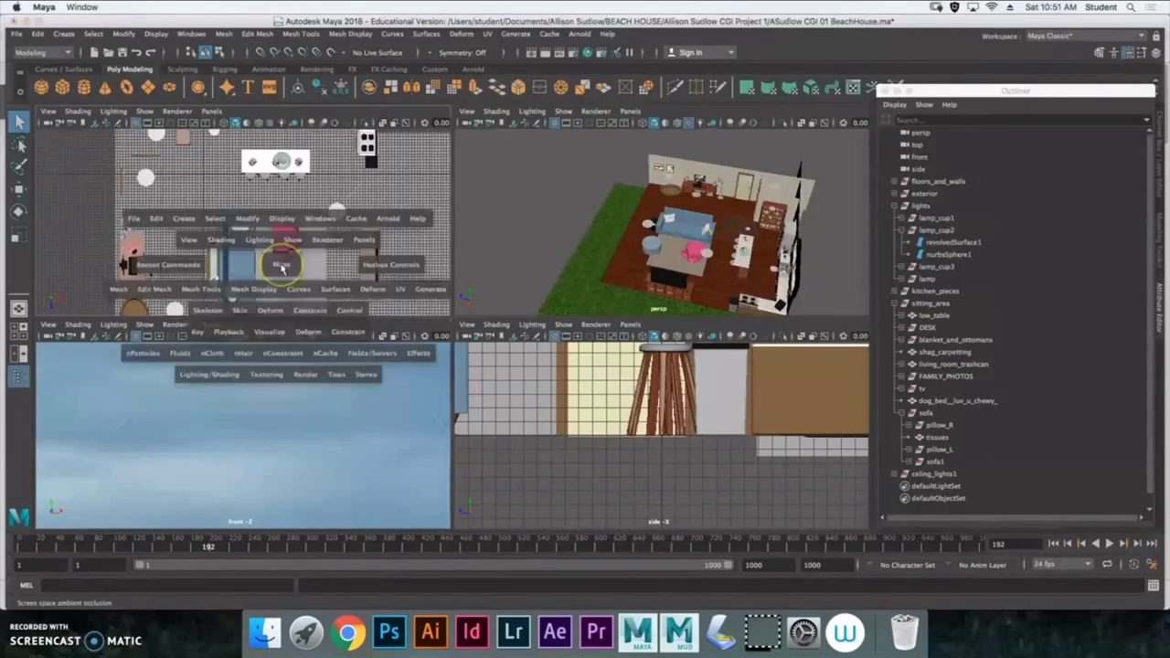
scroll(409, 345, down, 10)
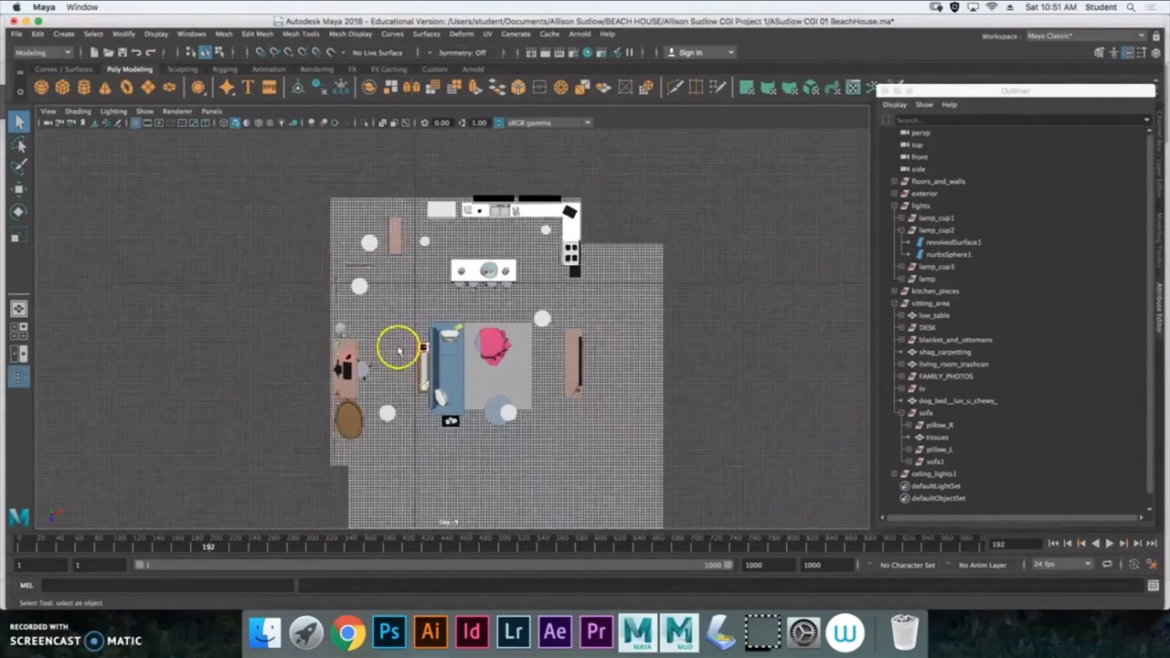
scroll(396, 346, up, 2)
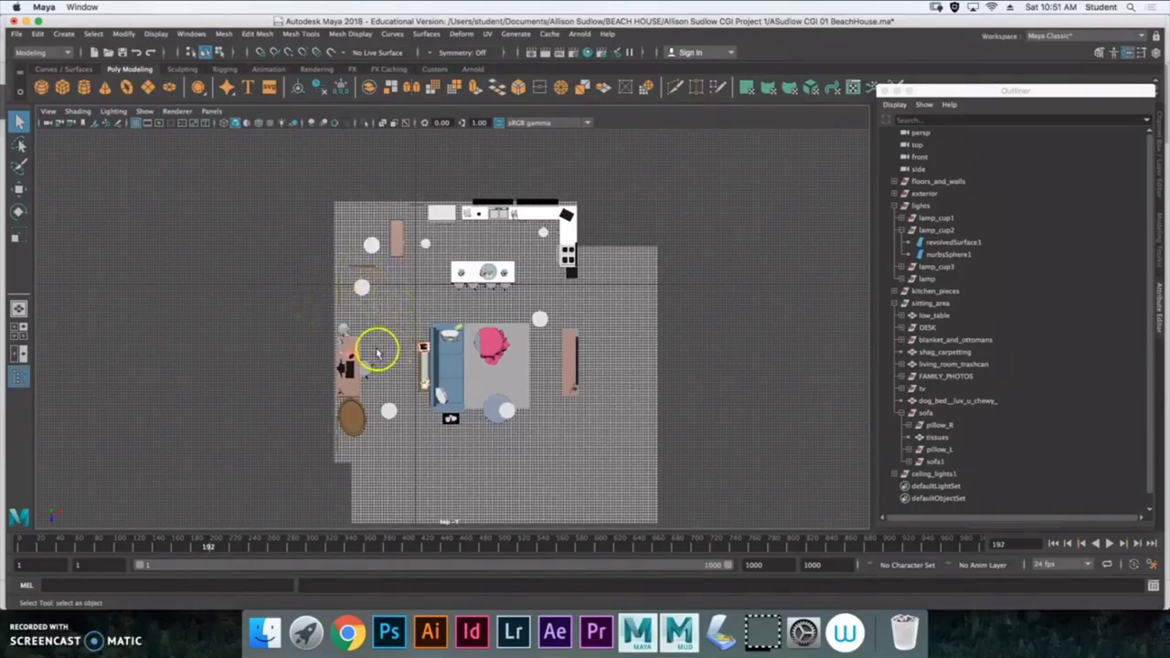
alt+drag(378, 366, 361, 371)
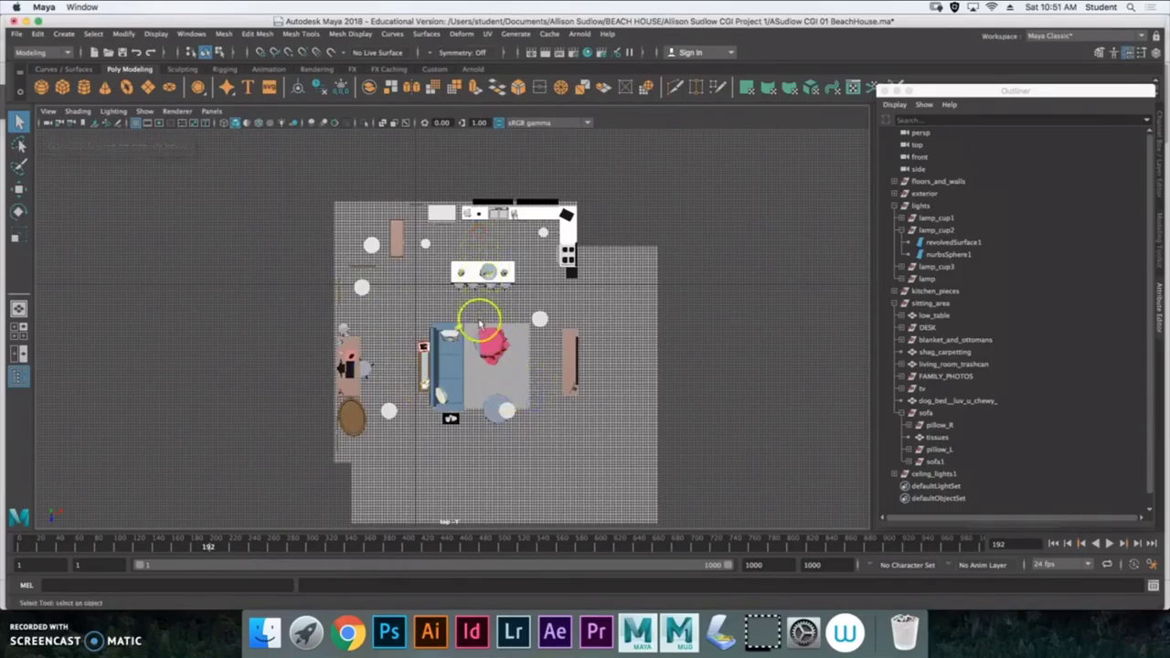
alt+middle_drag(478, 327, 452, 311)
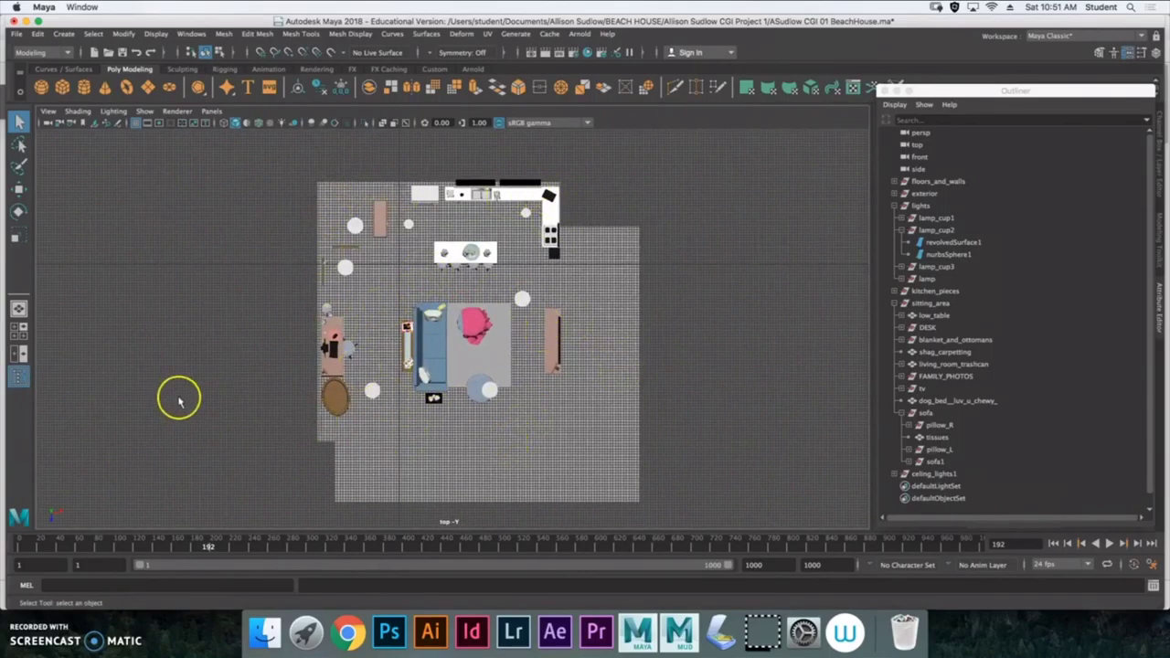
Step: Return to the maximized perspective view and examine the complete room and its backdrop from the lawn side
key(space)
key(space)
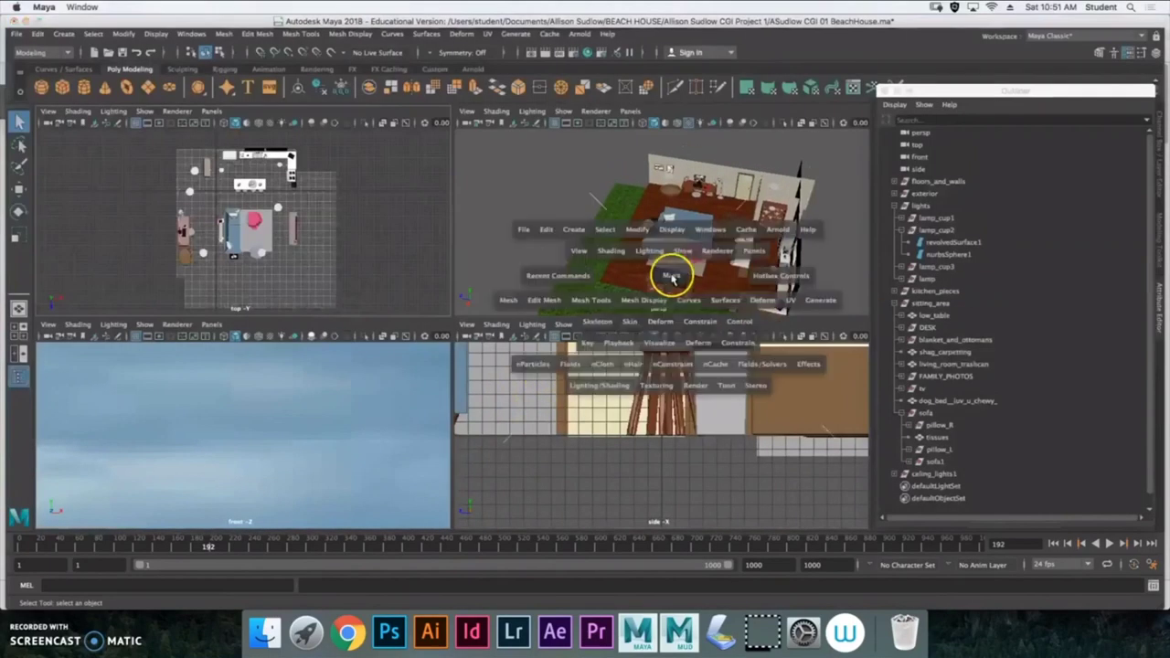
alt+drag(333, 408, 470, 378)
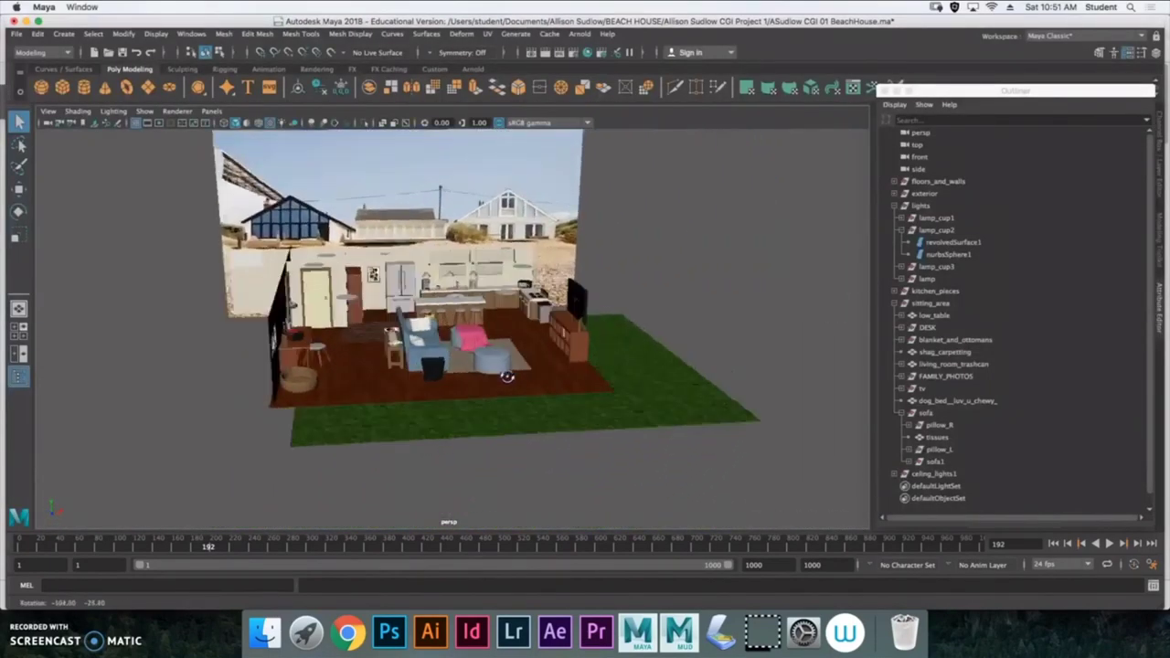
alt+drag(511, 376, 419, 400)
scroll(416, 400, up, 5)
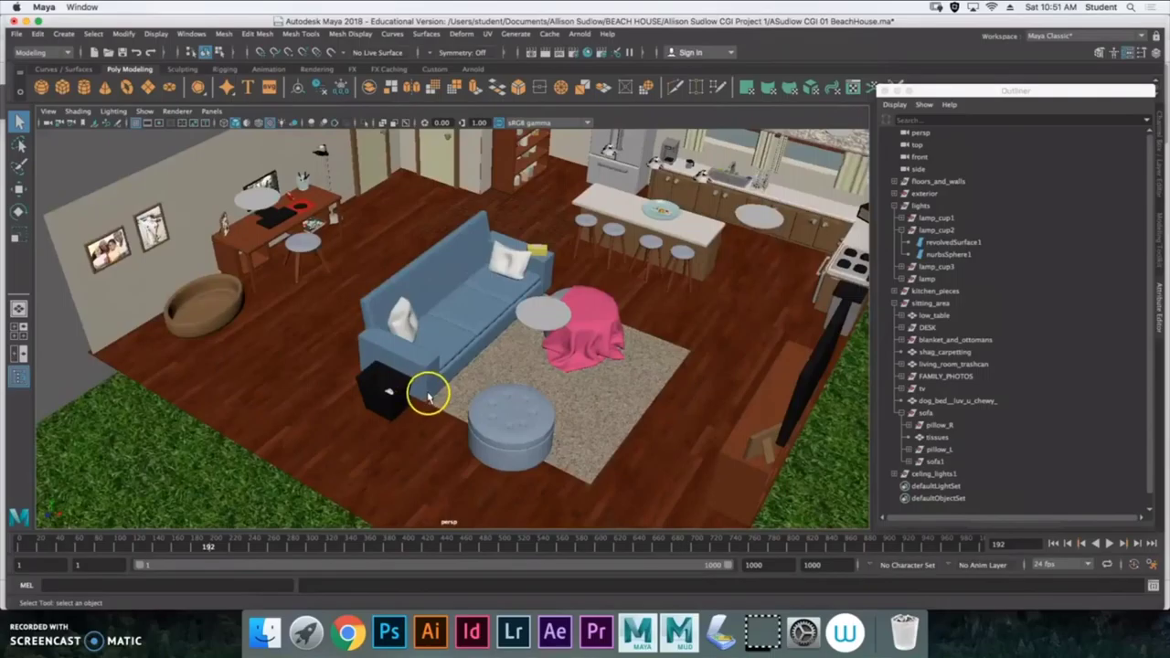
key(space)
click(424, 389)
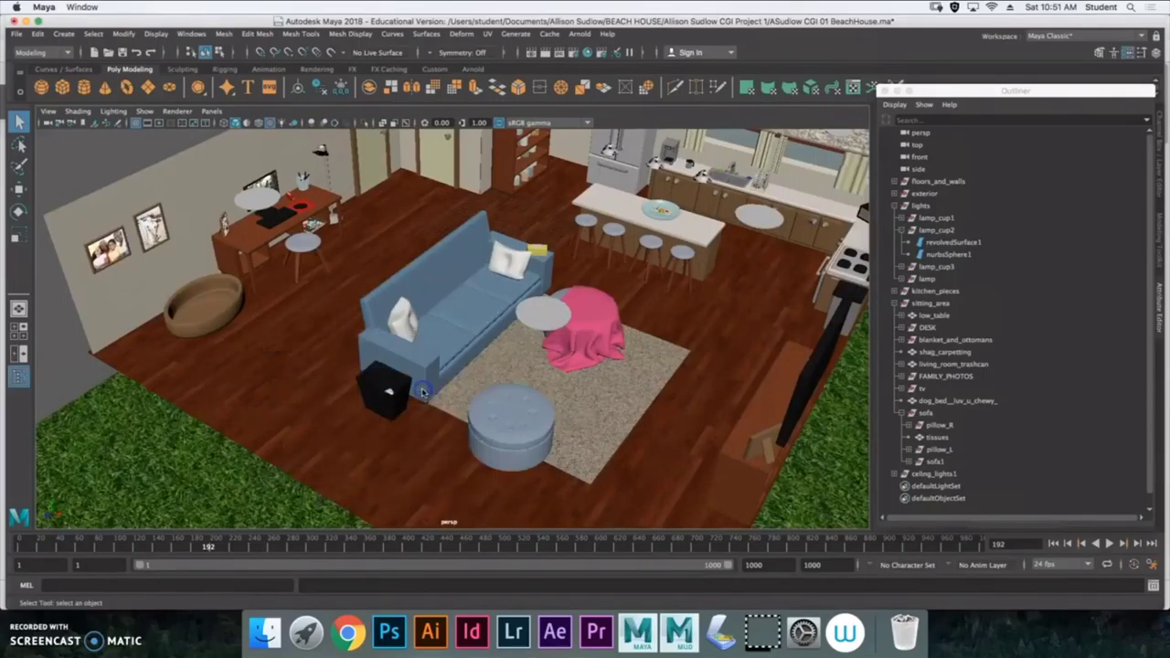
alt+drag(496, 190, 497, 268)
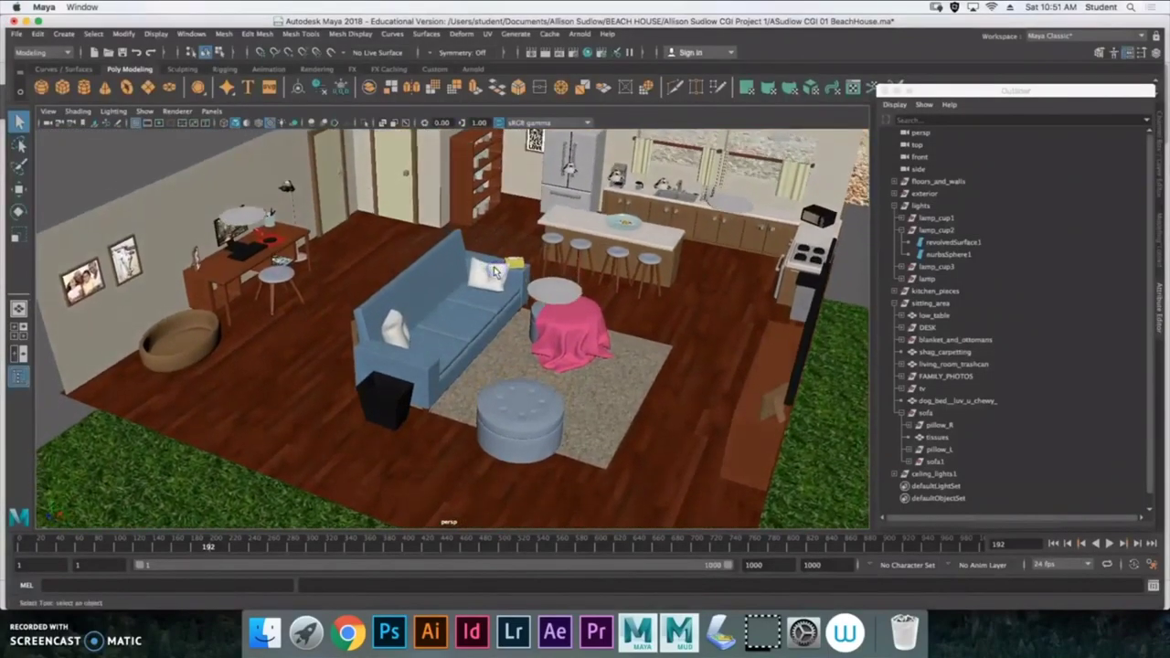
Step: Select a crumpled piece of trash in the black trash can and examine it up close and beside the sofa
click(501, 270)
alt+drag(538, 281, 479, 313)
click(388, 338)
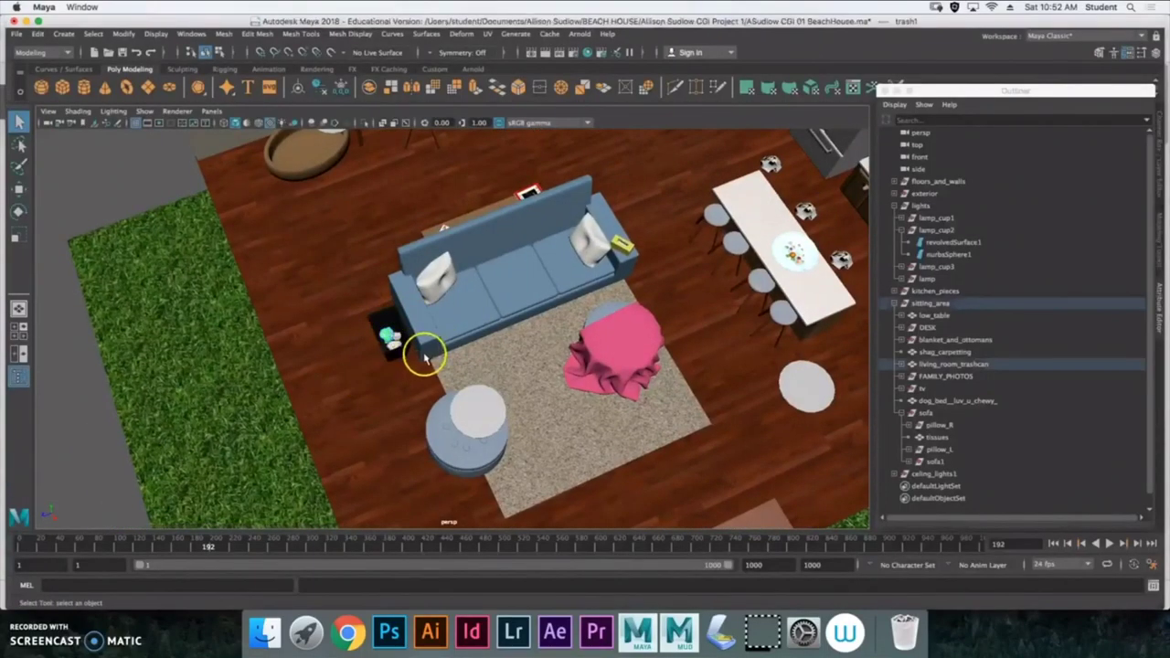
key(f)
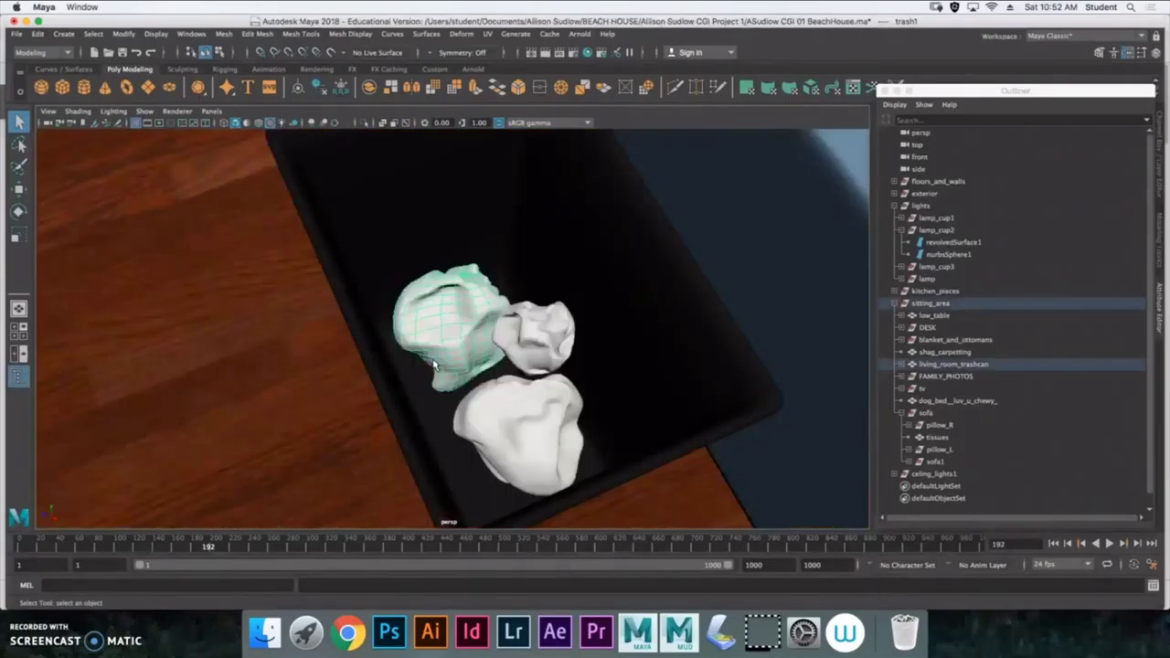
scroll(411, 350, down, 10)
scroll(410, 349, up, 4)
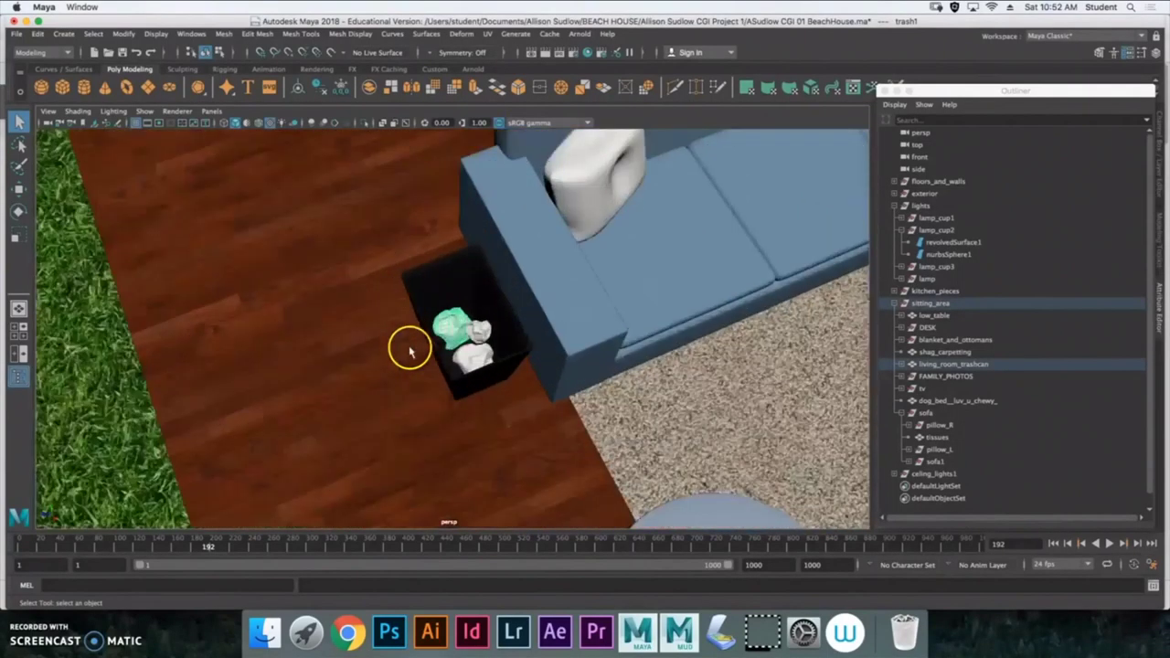
Step: Clear the trash selection and examine the house from above and the living area at eye level facing the kitchen
alt+drag(410, 350, 457, 374)
scroll(457, 374, down, 12)
click(360, 313)
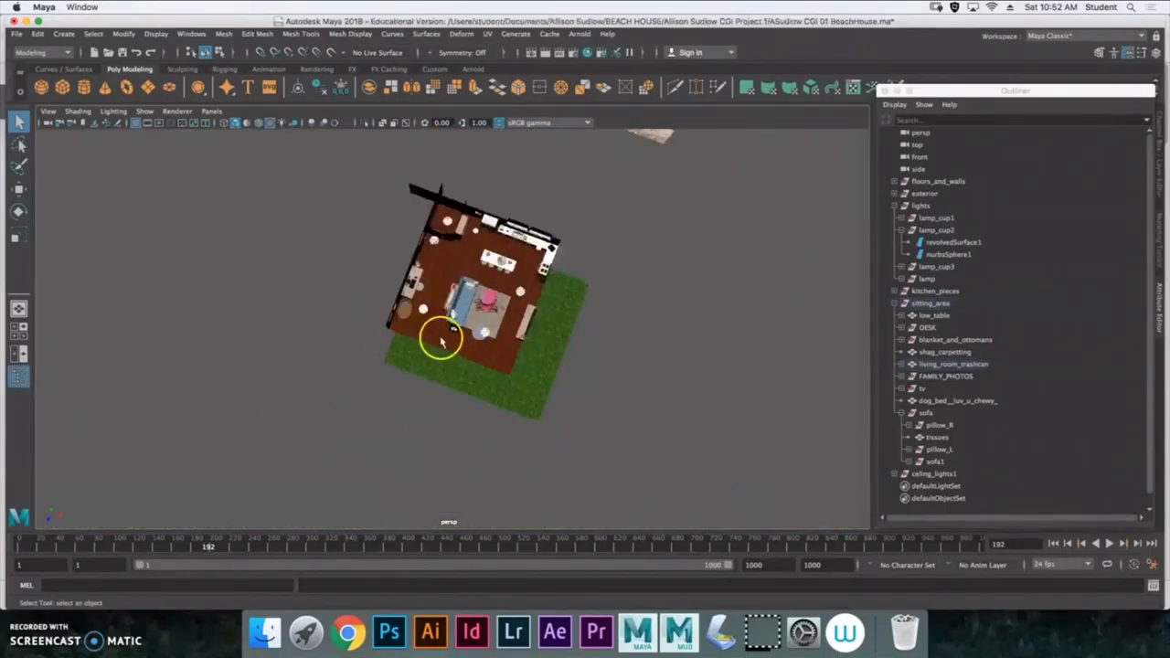
scroll(442, 340, up, 12)
alt+drag(434, 338, 450, 309)
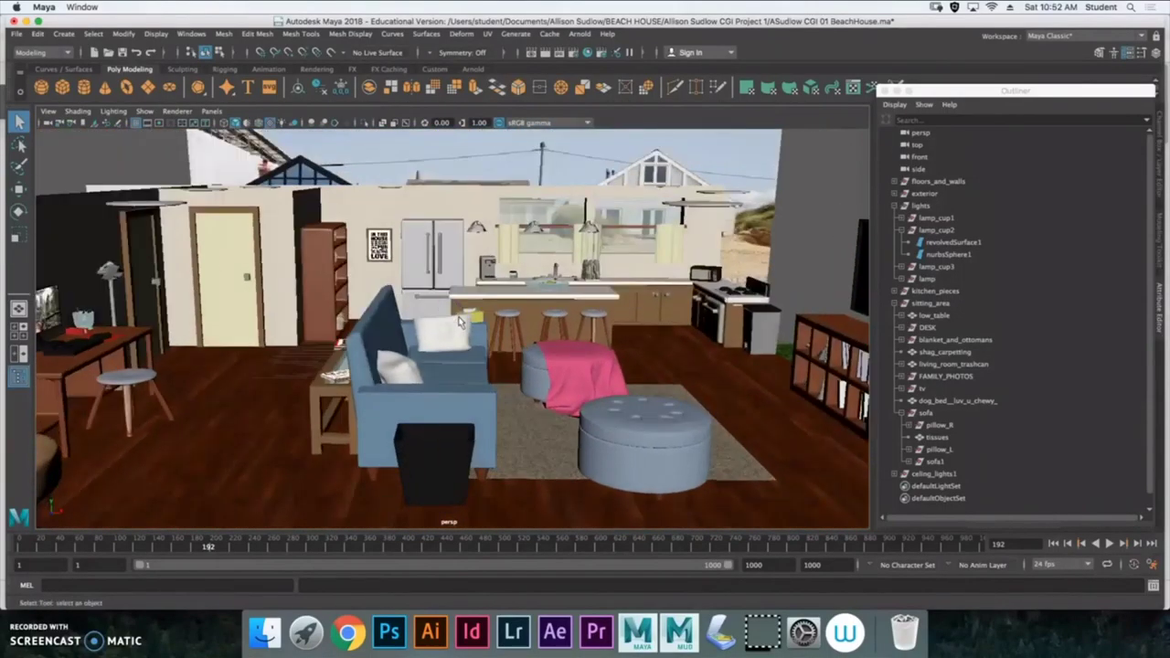
Step: Examine the kitchen window curtains up close, selecting the leftmost curtain and the inner curtain of the window nearer the microwave
click(505, 243)
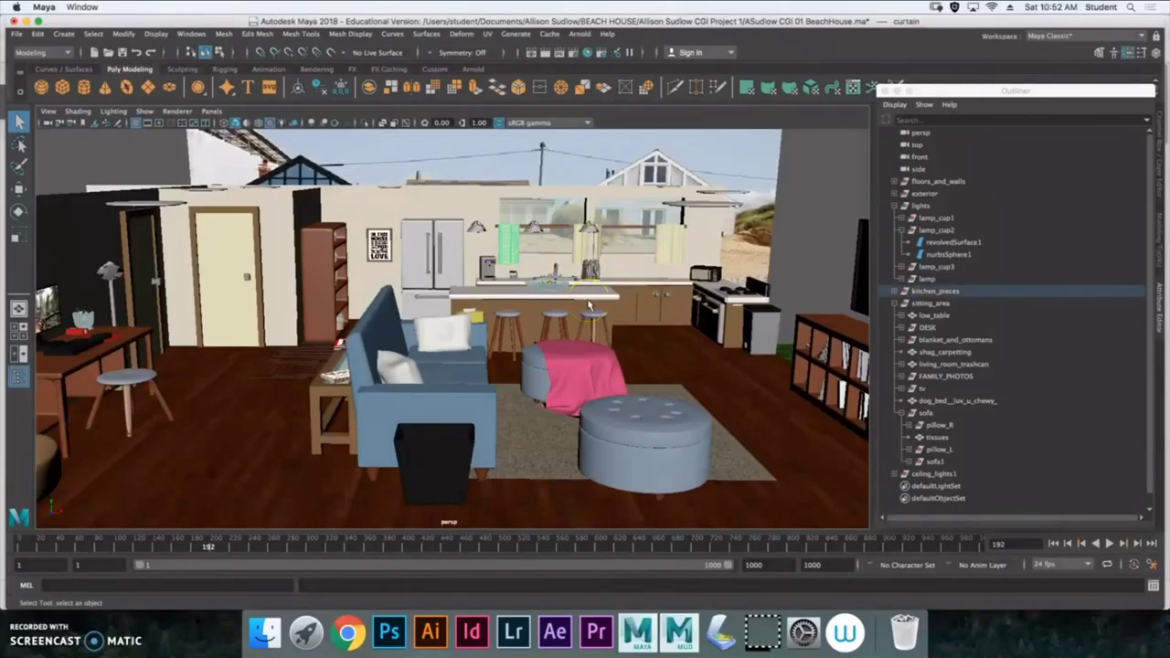
key(f)
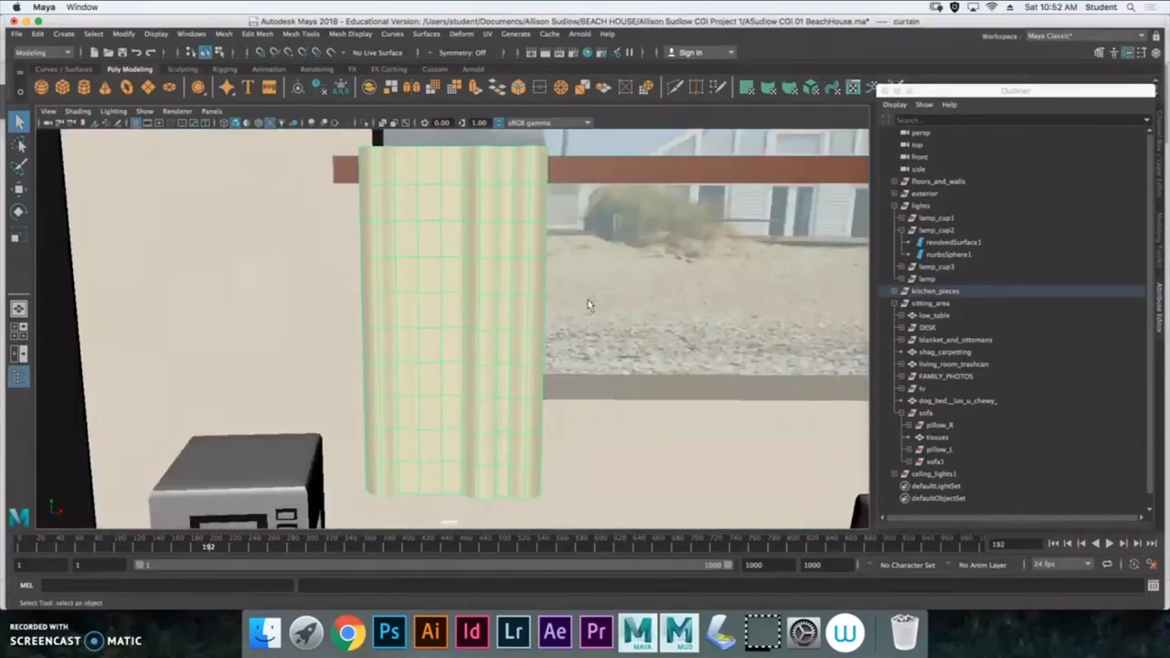
alt+drag(588, 300, 569, 302)
scroll(568, 303, down, 6)
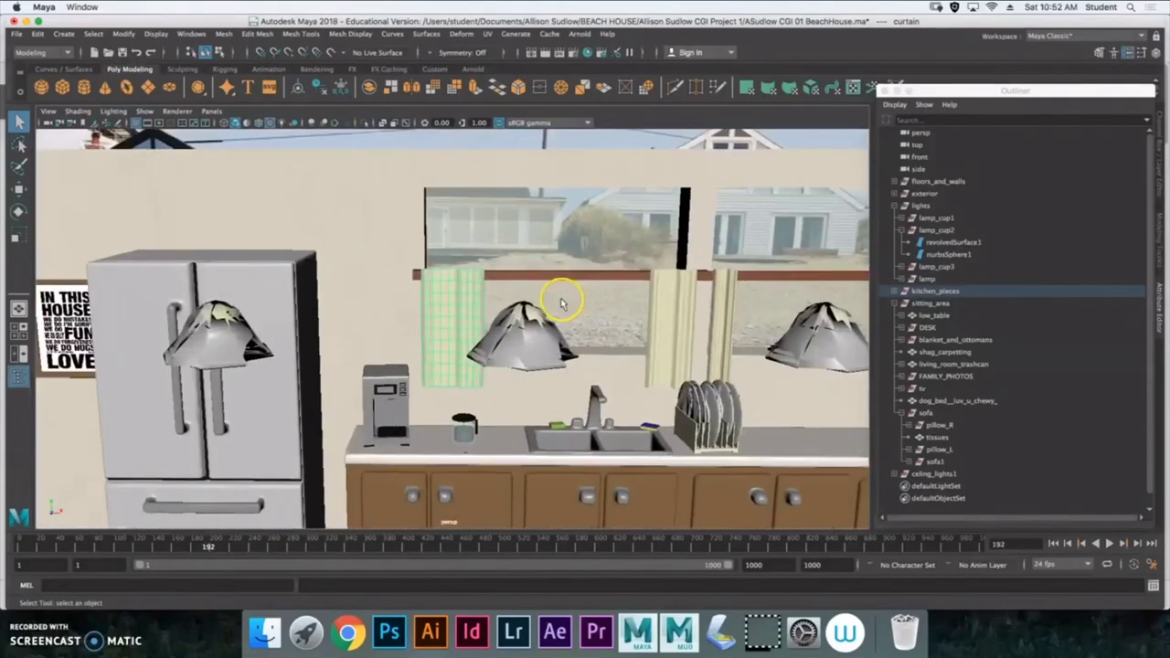
alt+middle_drag(597, 319, 361, 272)
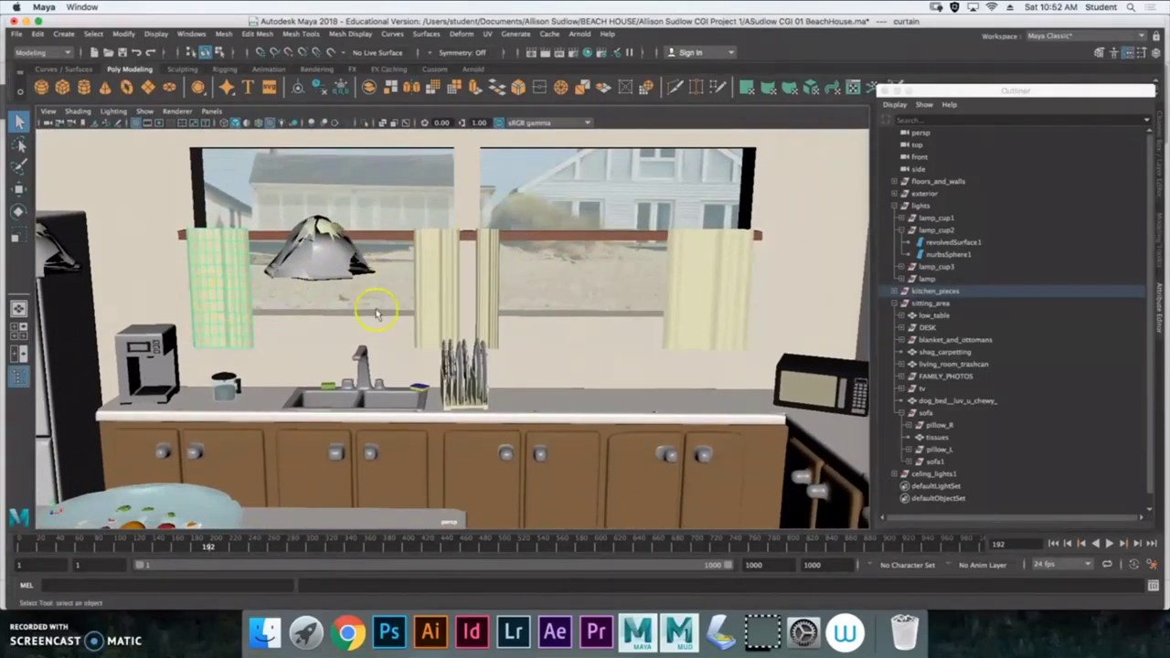
click(494, 302)
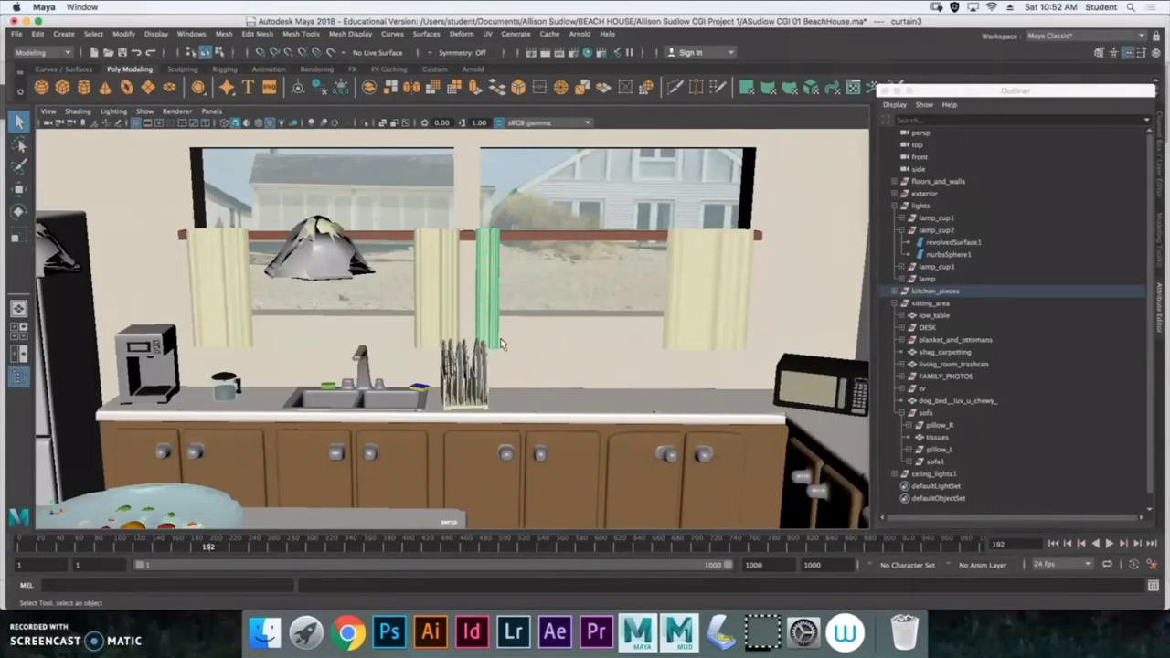
Step: Examine the kitchen and living area from the TV side, ending with an overview of the whole house, lawn and beach backdrop
click(26, 618)
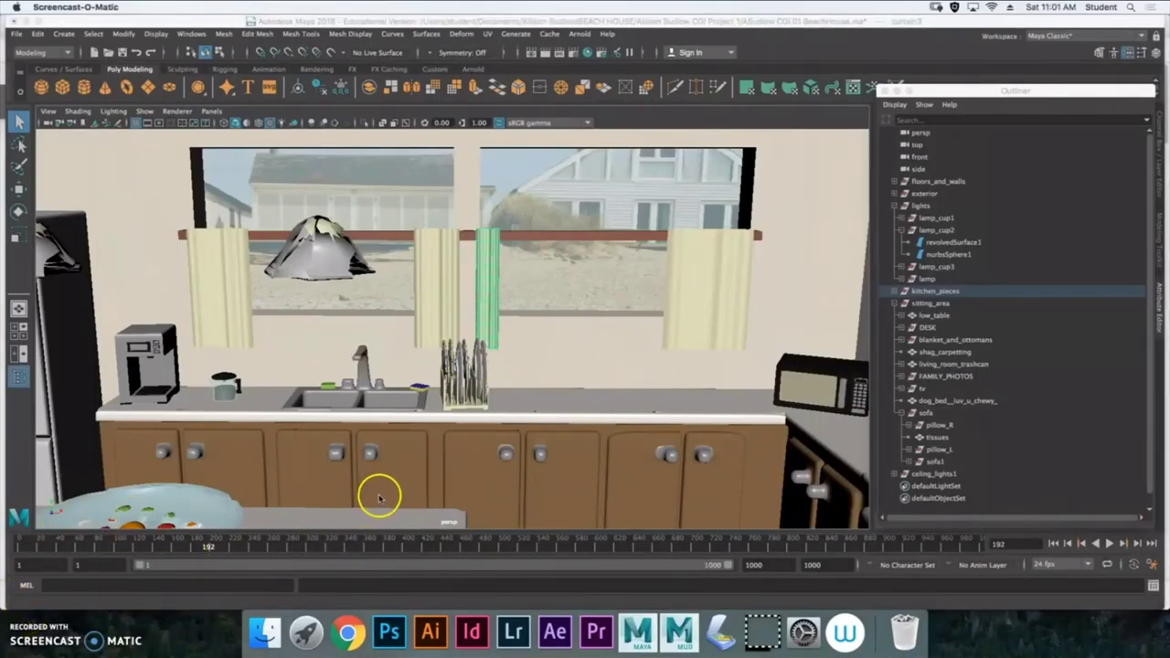
scroll(491, 441, down, 10)
scroll(491, 441, up, 8)
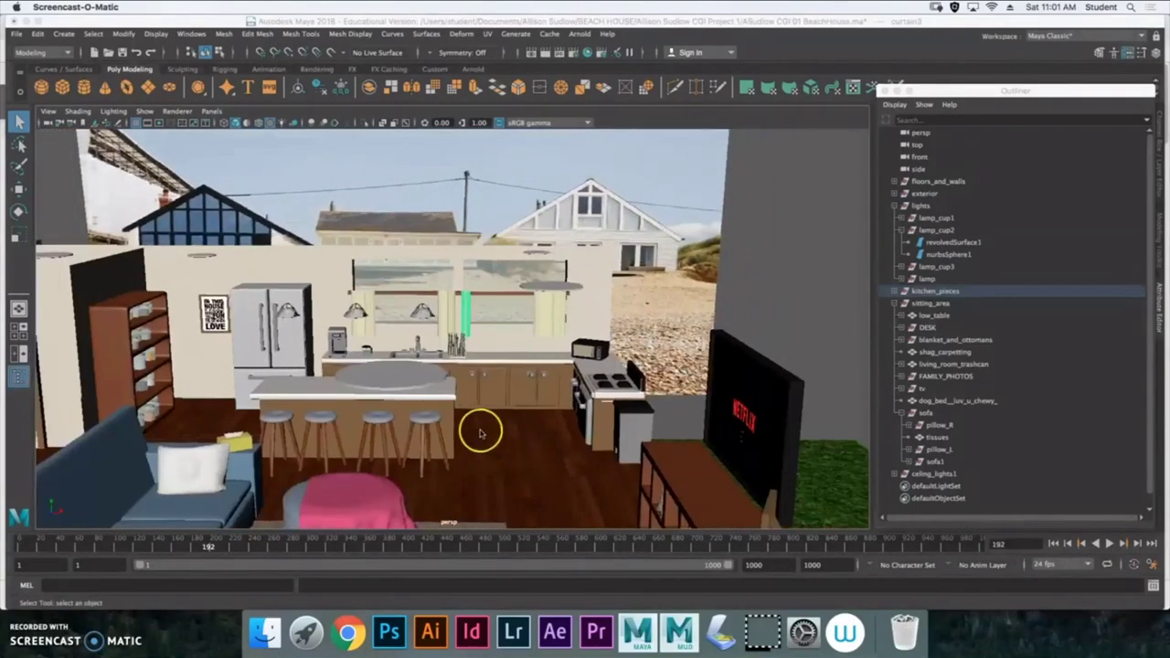
alt+drag(478, 430, 436, 444)
alt+middle_drag(480, 420, 514, 397)
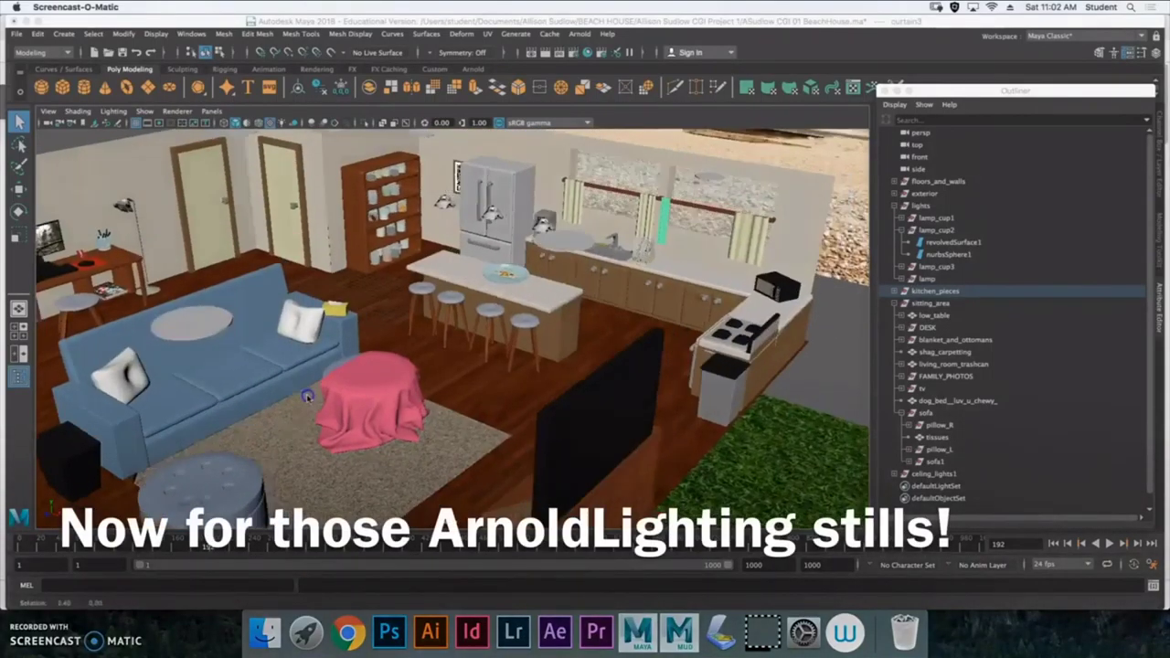
mouse_move(307, 396)
alt+mouse_down()
mouse_move(439, 409)
mouse_move(306, 402)
alt+mouse_up()
scroll(307, 404, down, 10)
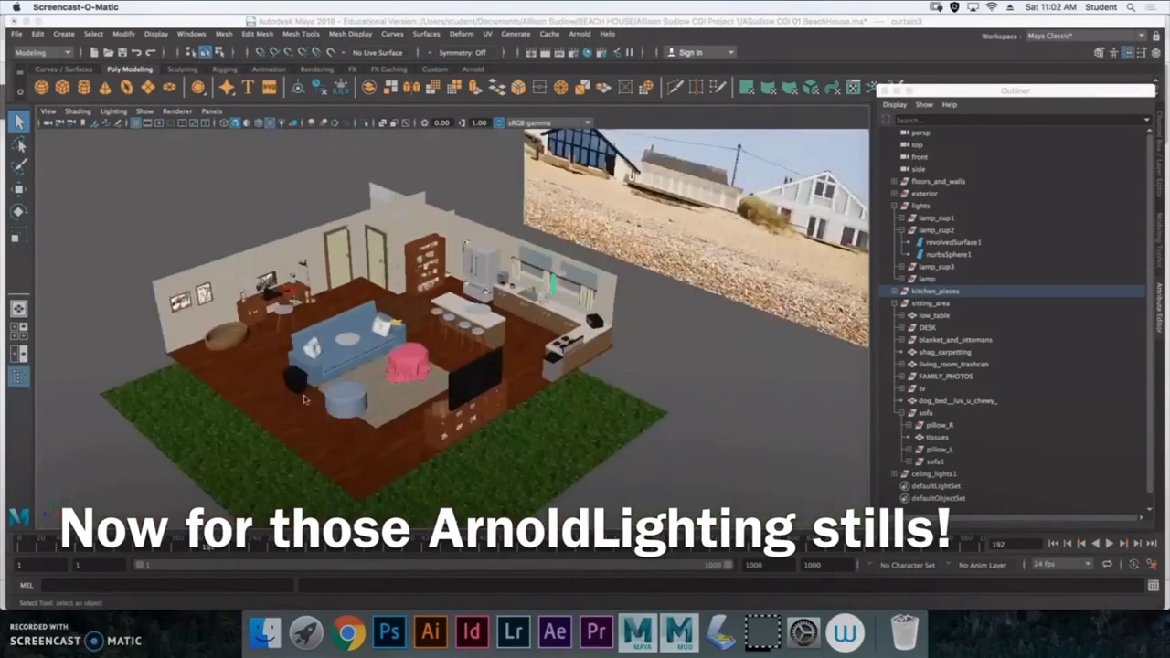